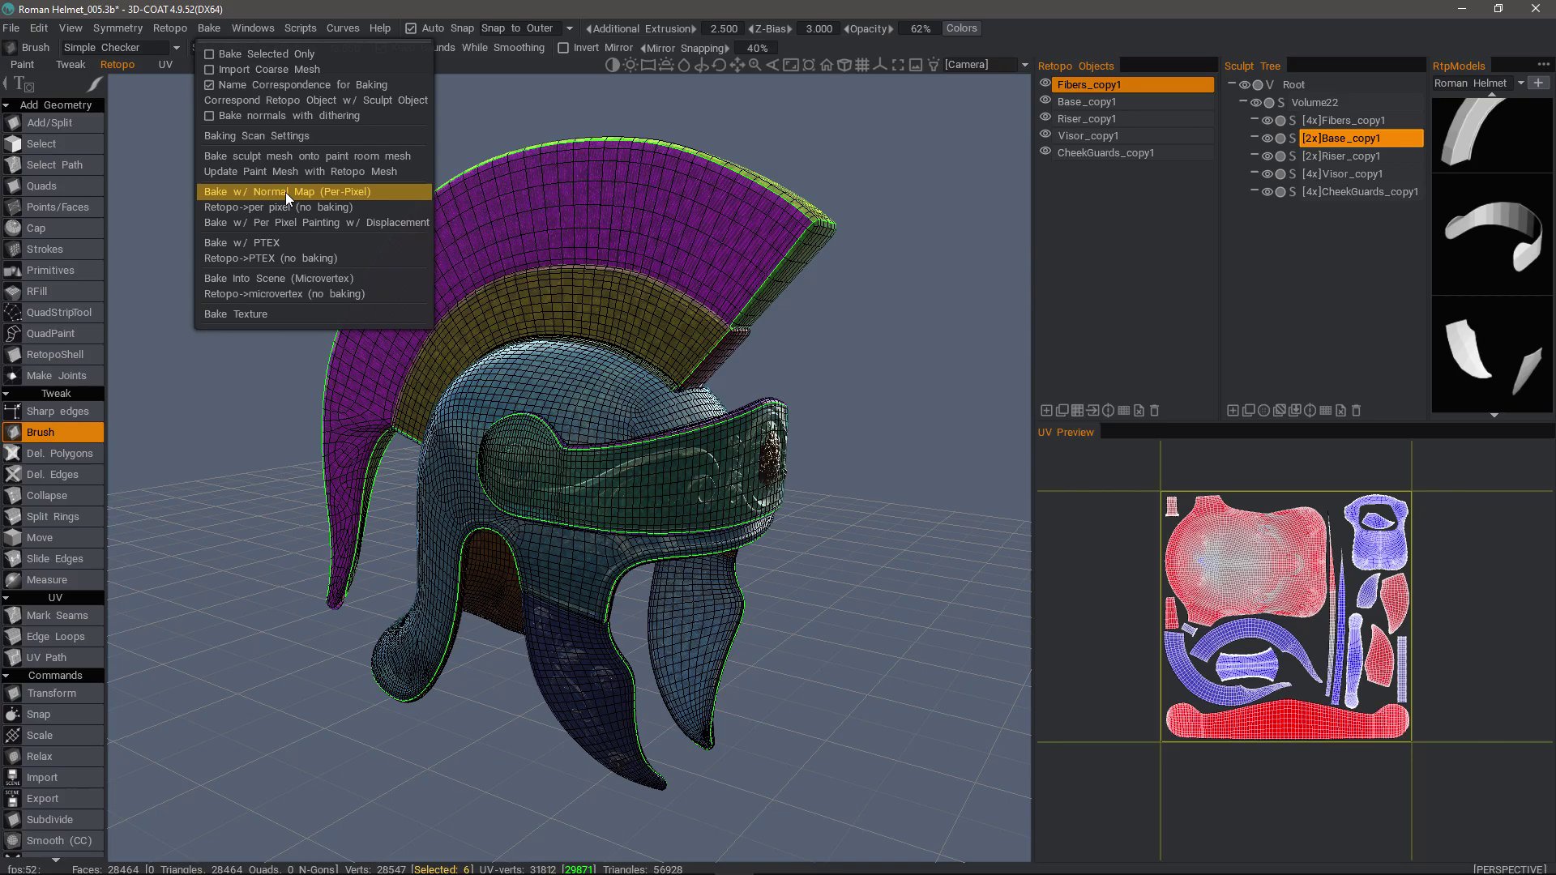
- Start Bake w/ Normal Map (Per-Pixel) for the helmet and inspect the outer scan shell around the crest and visor
{"action": "left_click", "coordinate": [277, 192]}
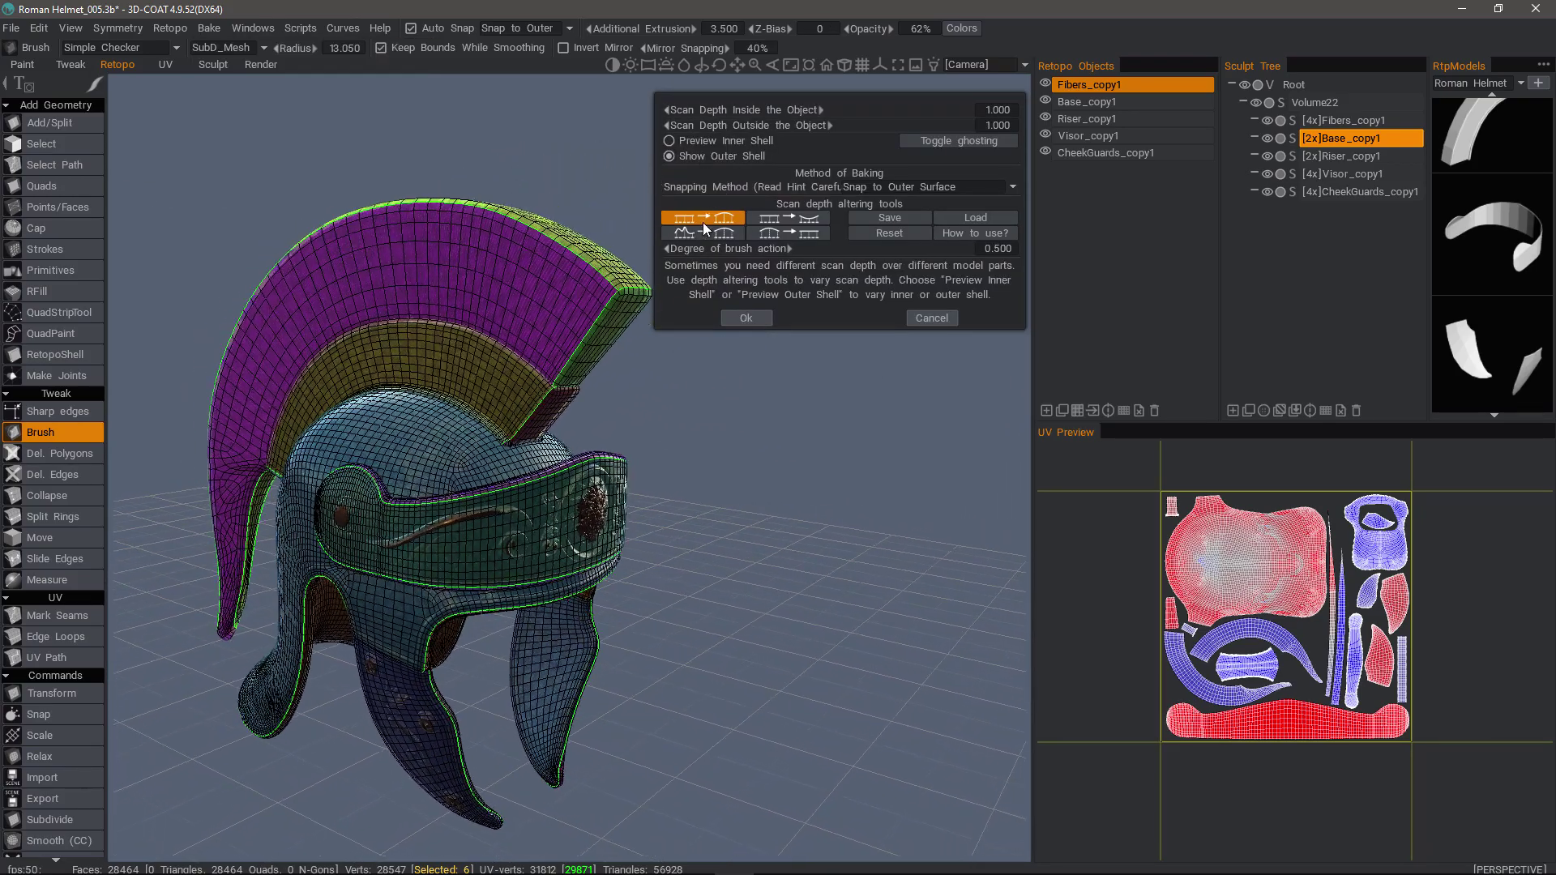
{"action": "left_click_drag", "start_coordinate": [412, 512], "coordinate": [505, 520], "text": "alt"}
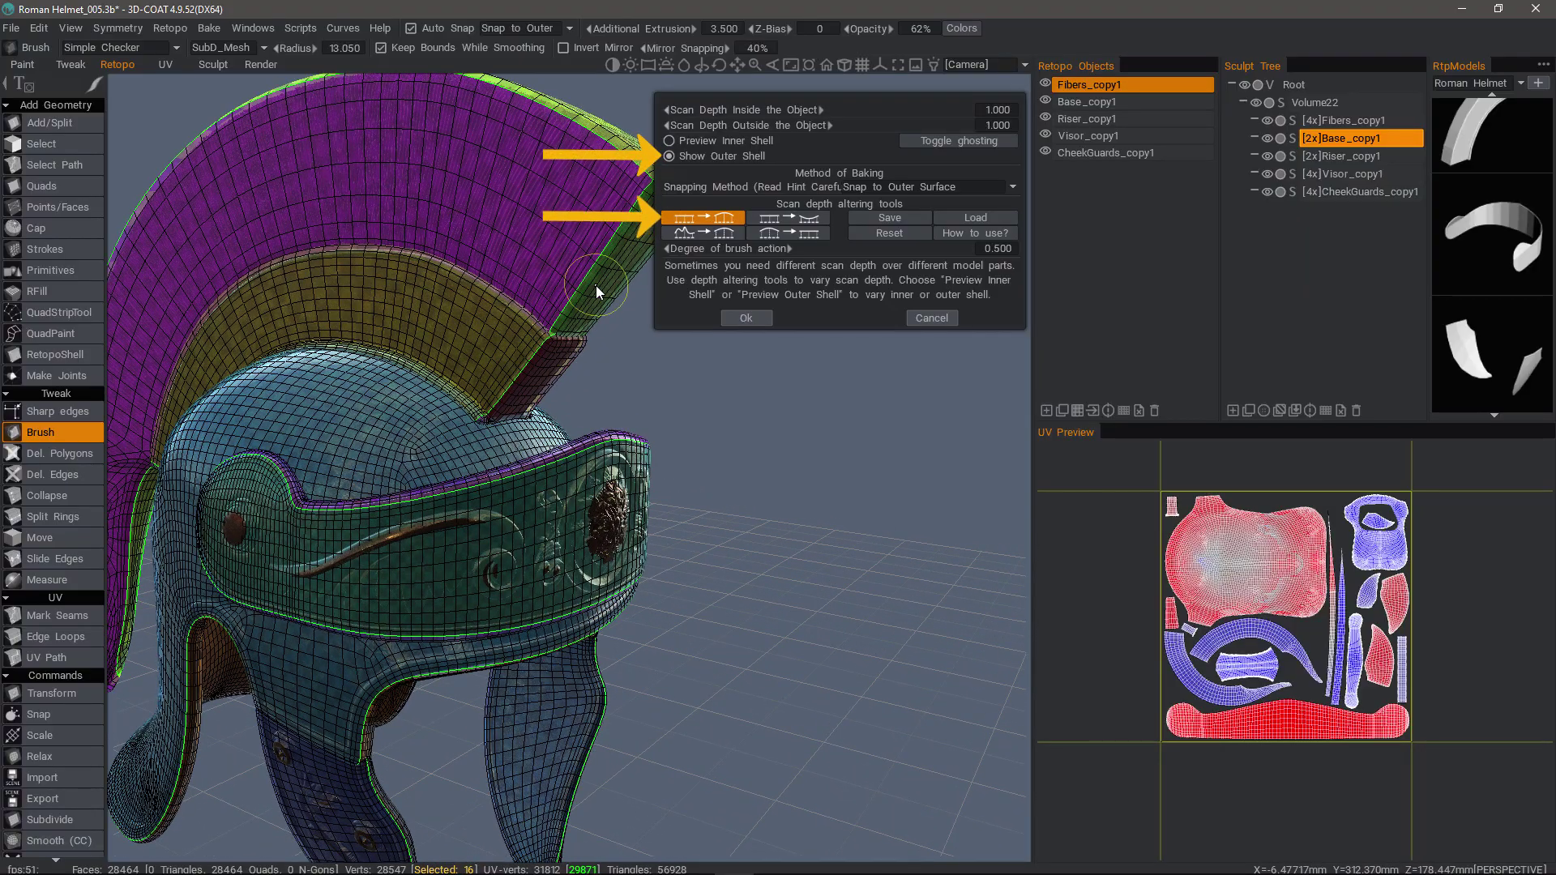
{"action": "middle_click_drag", "start_coordinate": [449, 542], "coordinate": [489, 546], "text": "alt"}
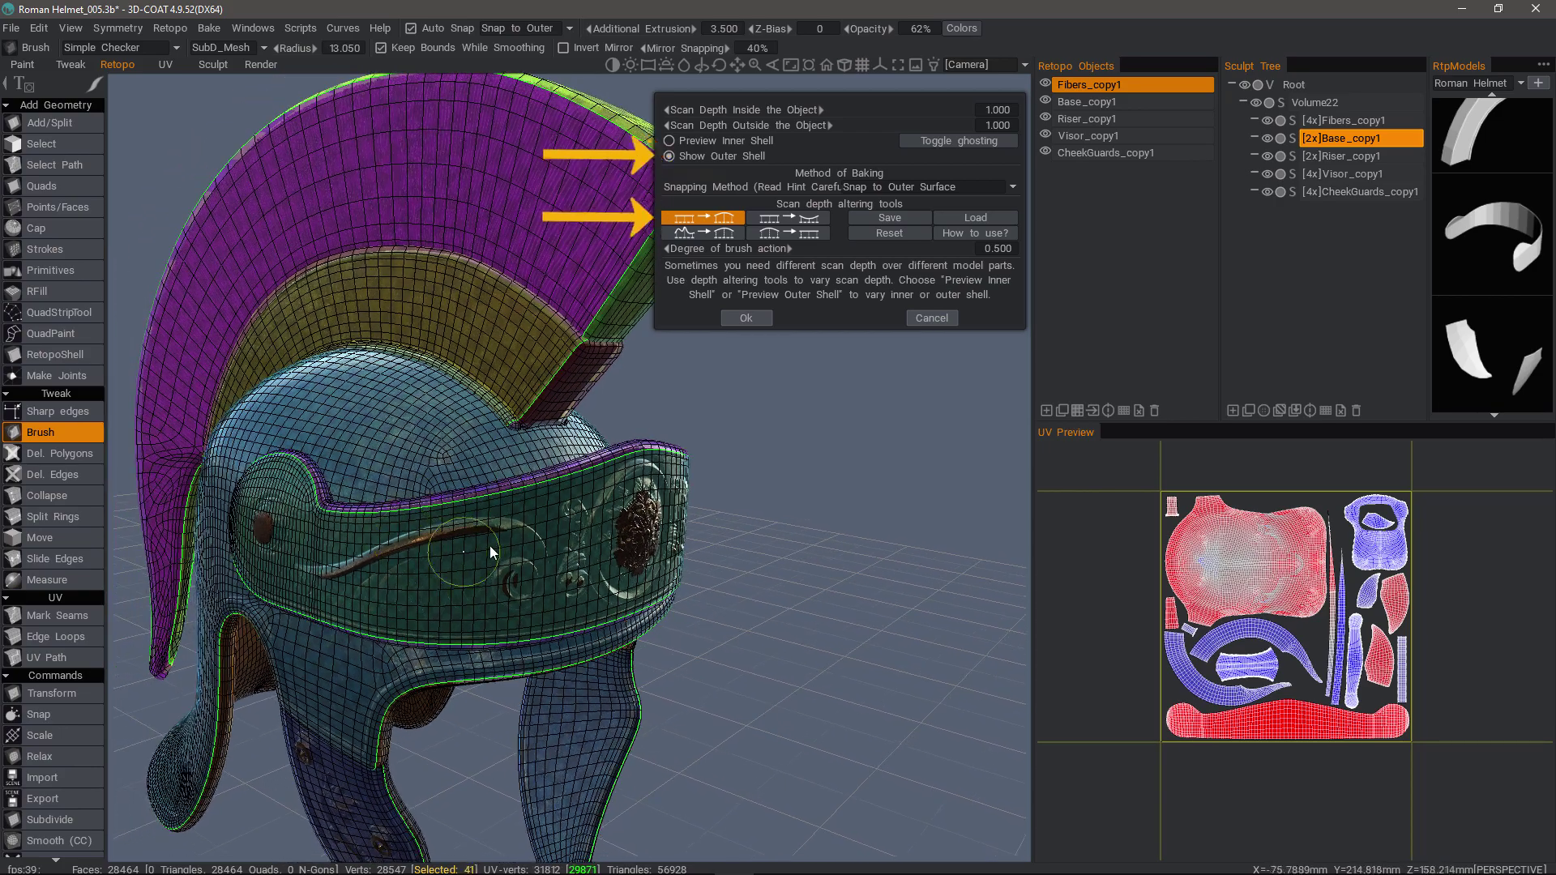
{"action": "mouse_move", "coordinate": [410, 542]}
{"action": "left_mouse_down", "text": "alt"}
{"action": "mouse_move", "coordinate": [426, 547]}
{"action": "mouse_move", "coordinate": [386, 572]}
{"action": "left_mouse_up", "text": "alt"}
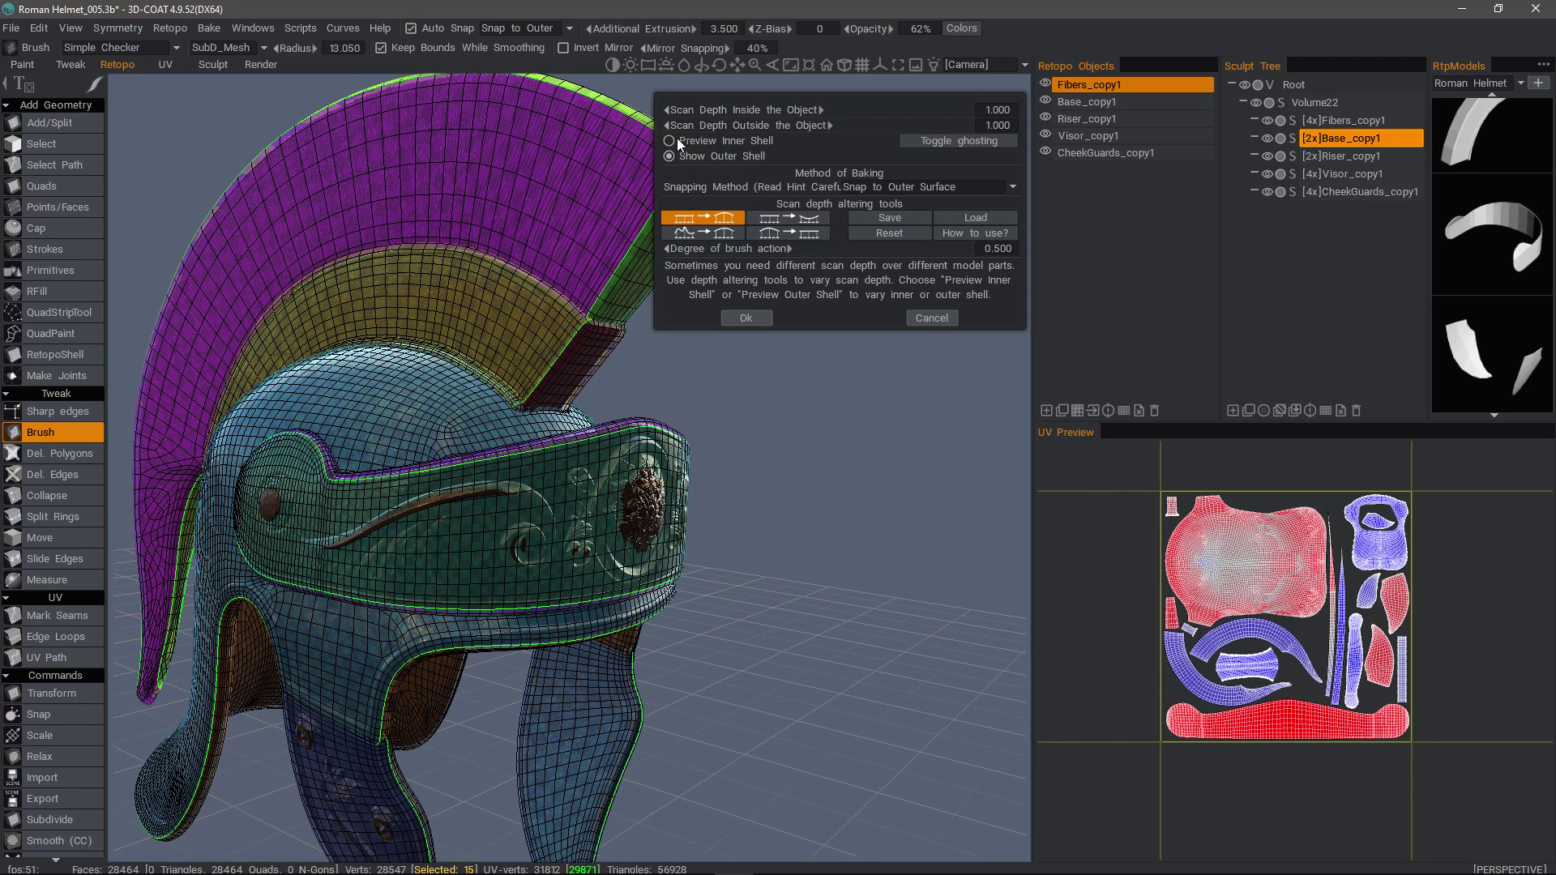
- Compare the inner and outer scan shell previews, ending with the outer shell shown and the depth-increasing brush active
{"action": "left_click", "coordinate": [674, 139]}
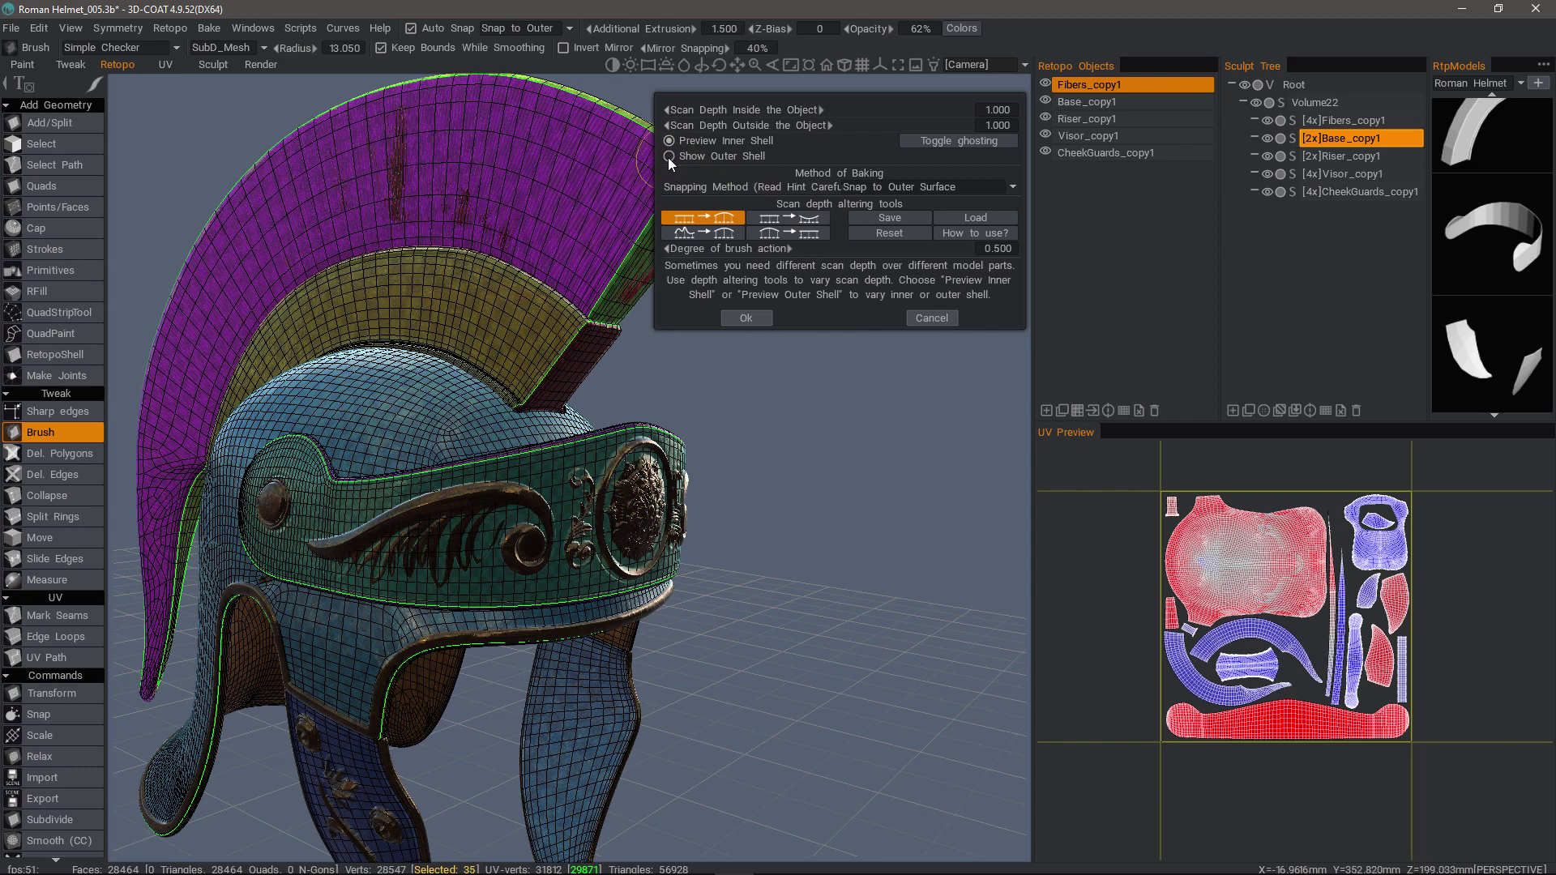
{"action": "left_click", "coordinate": [668, 157]}
{"action": "left_click", "coordinate": [718, 218]}
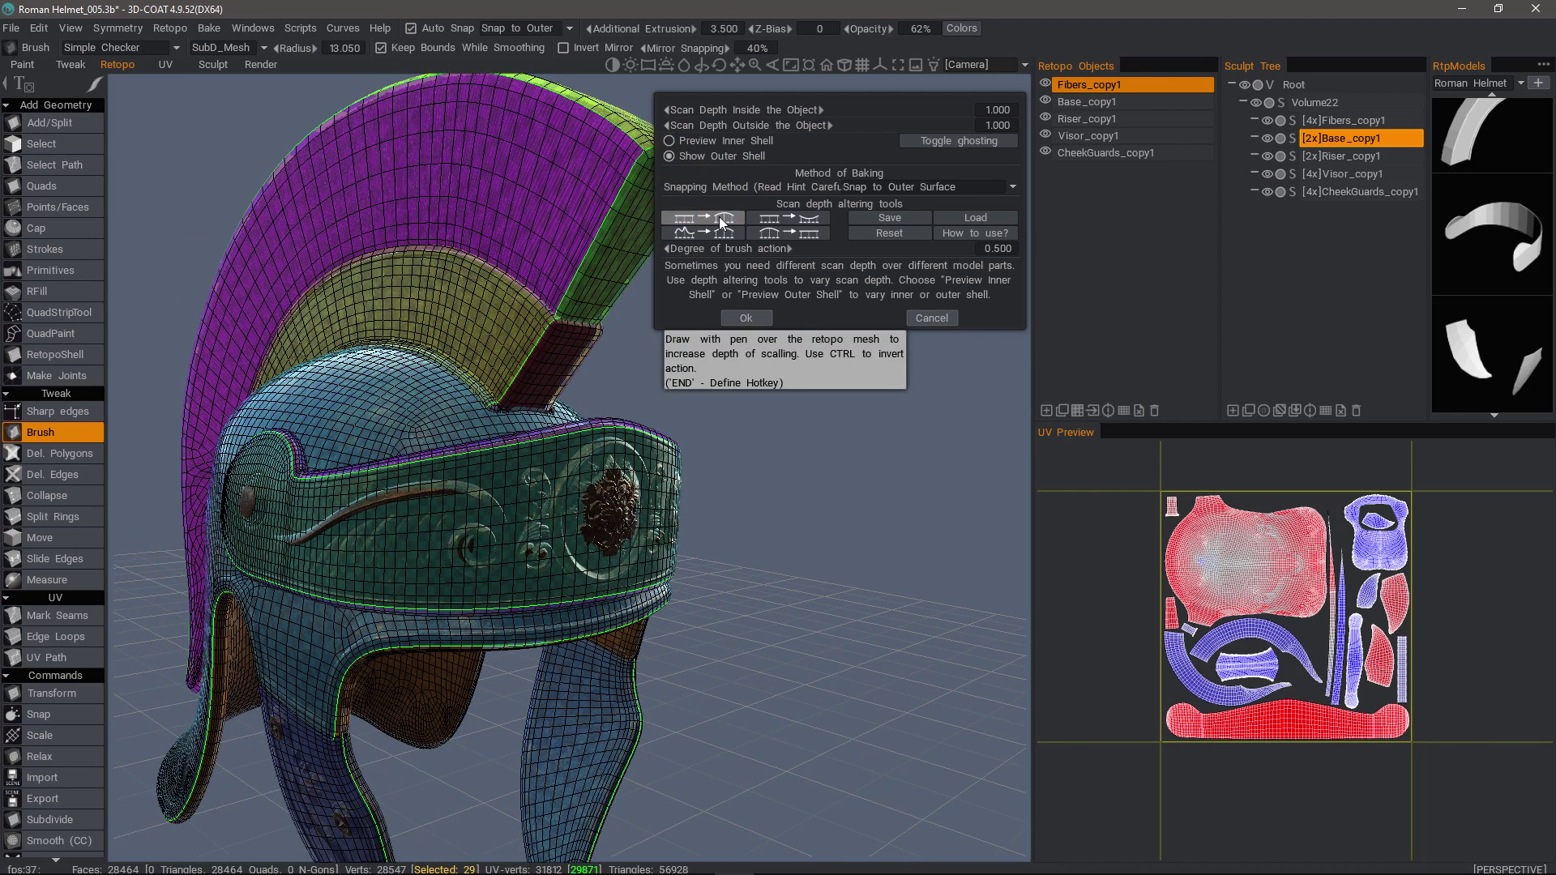
{"action": "left_click", "coordinate": [721, 221]}
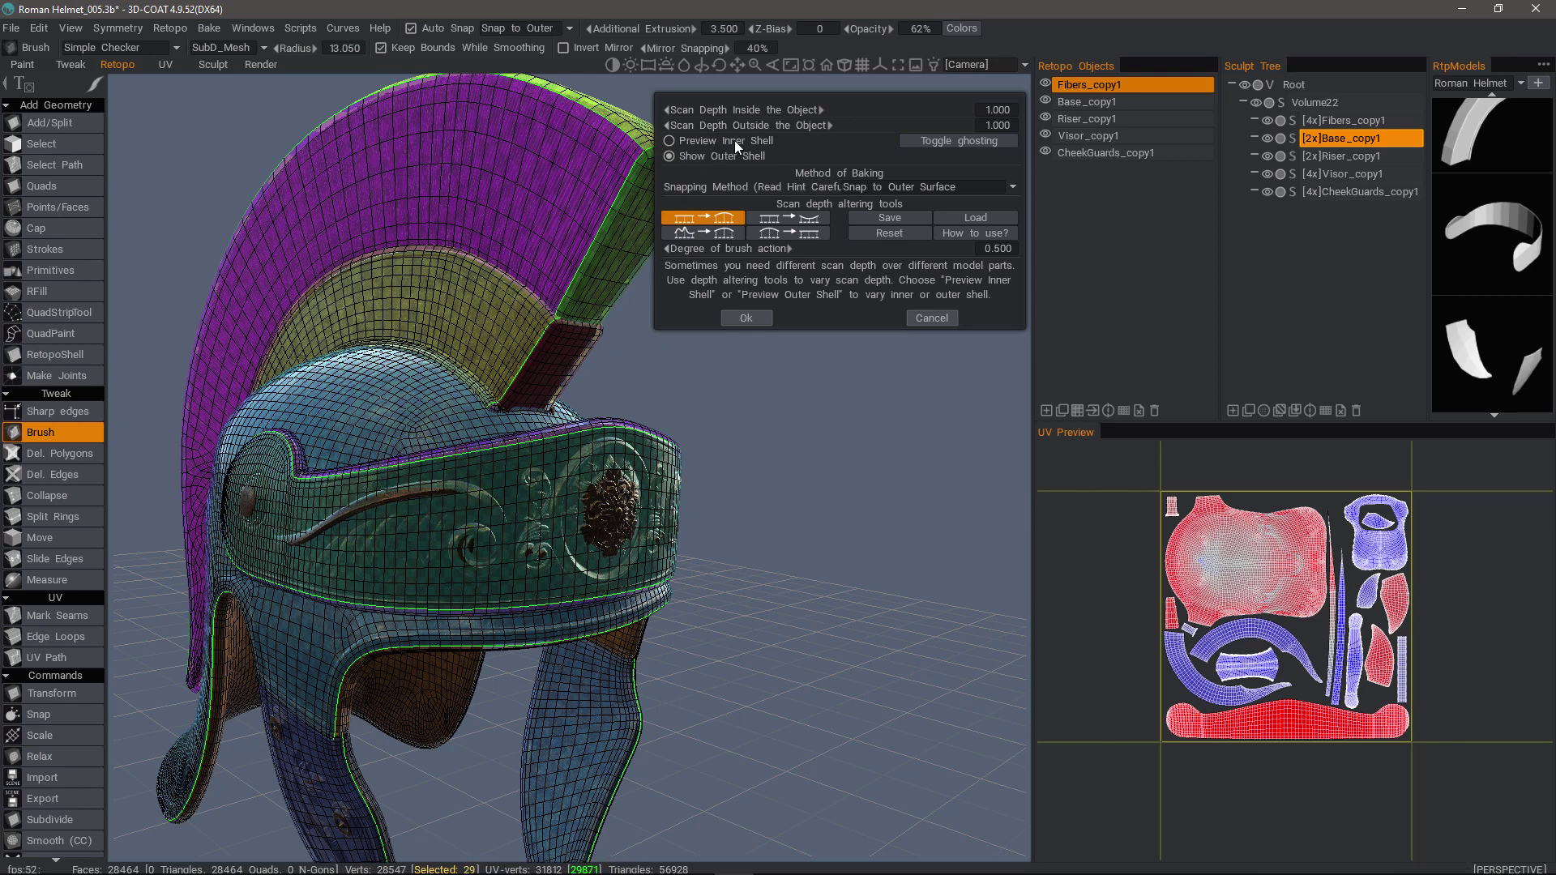
{"action": "left_click", "coordinate": [730, 218]}
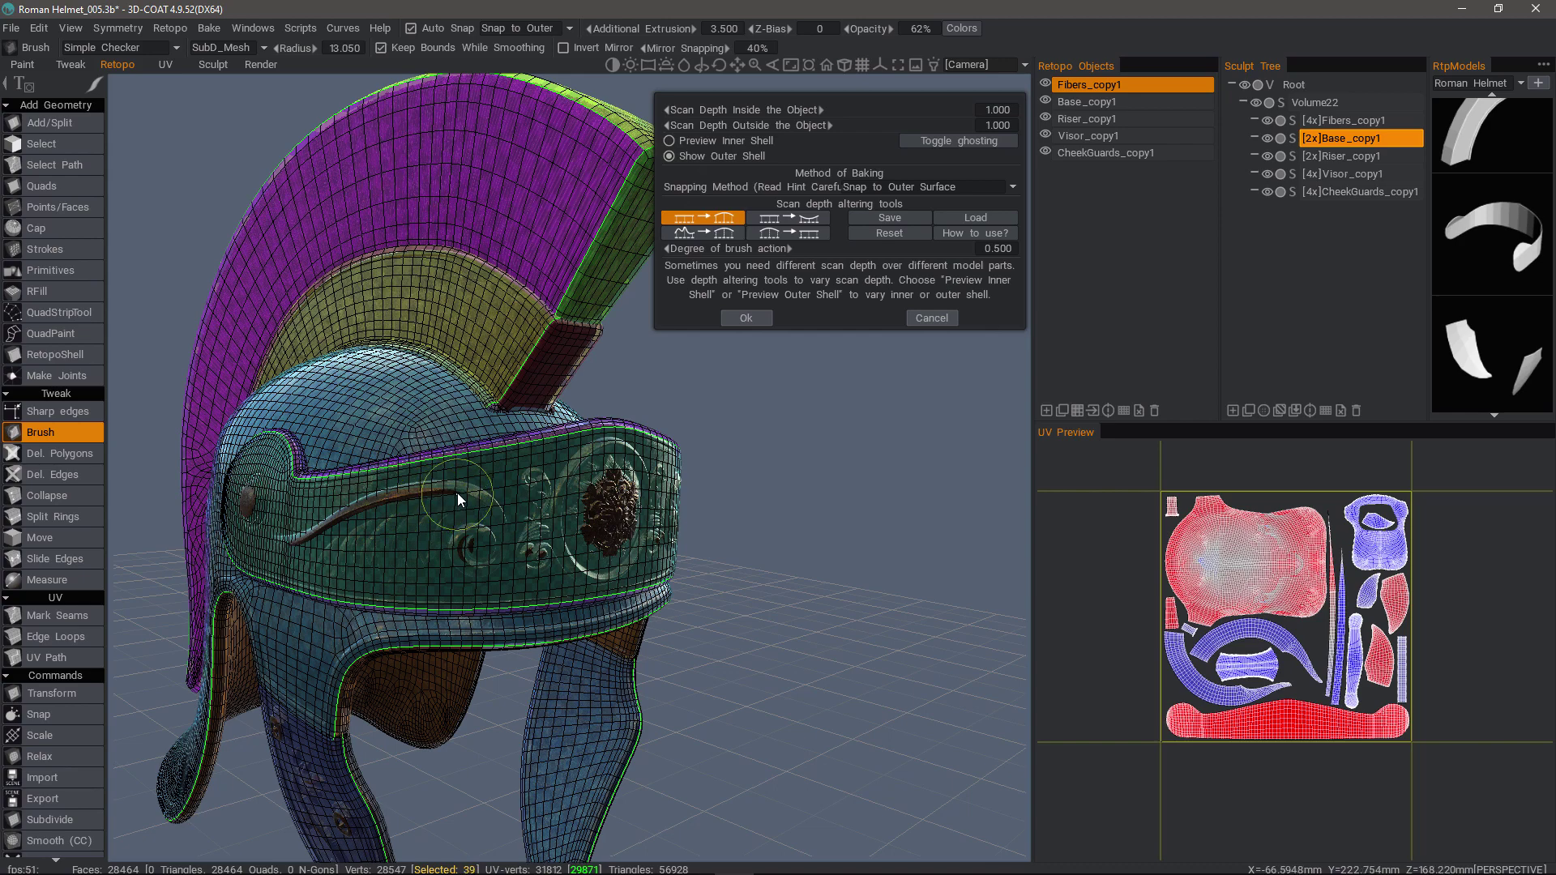
- Lower Additional Extrusion to 2.500 and inspect how the mesh covers the visor's ornaments up close
{"action": "key", "text": "minus"}
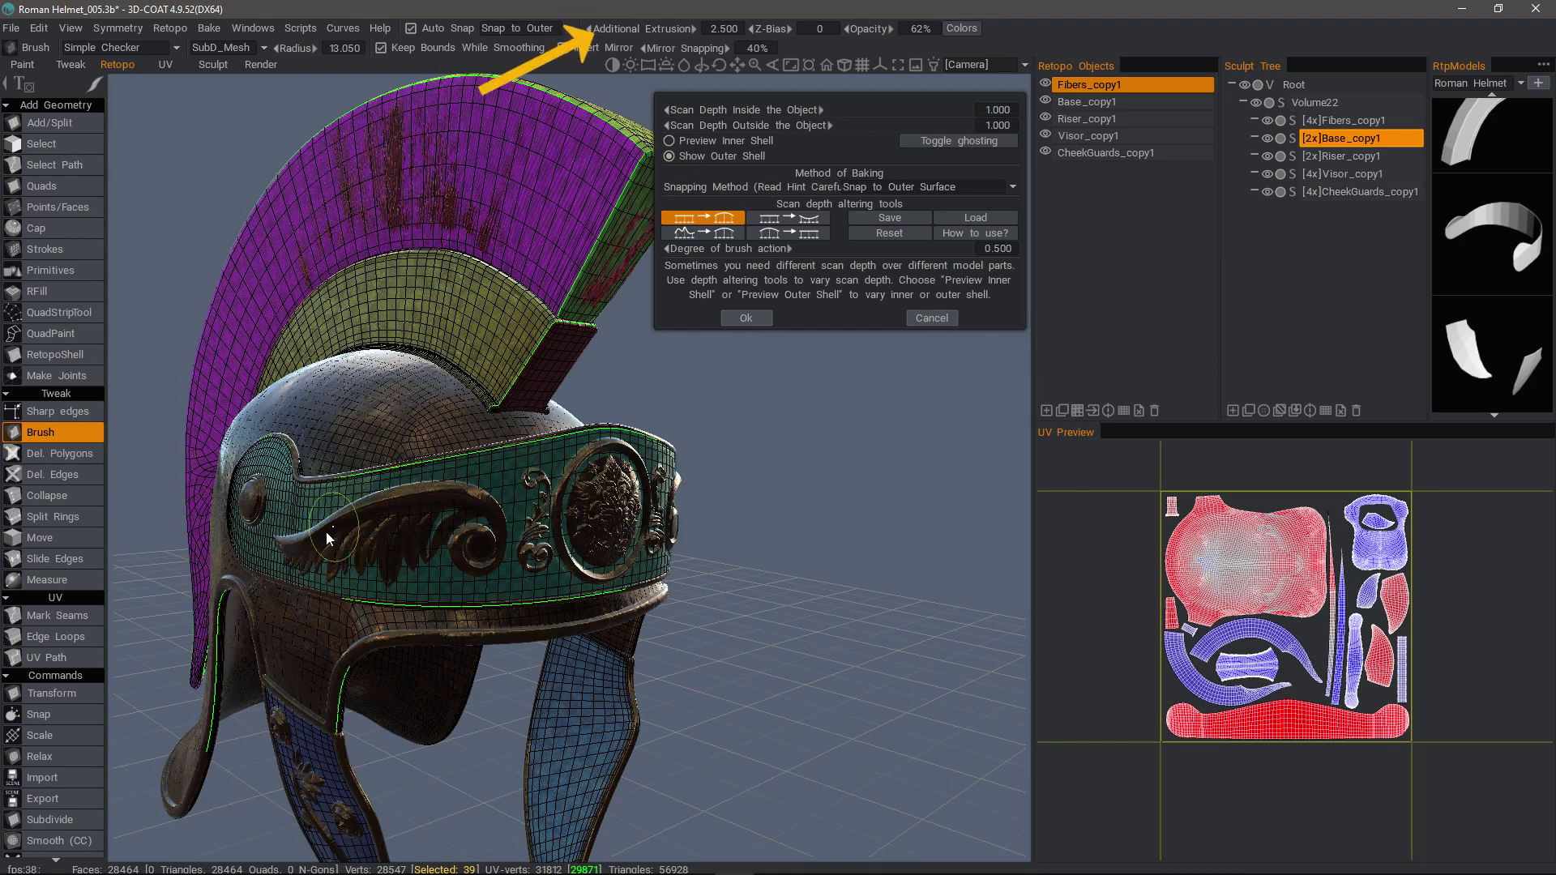
{"action": "left_click_drag", "start_coordinate": [326, 531], "coordinate": [250, 523], "text": "alt"}
{"action": "scroll", "coordinate": [489, 541], "scroll_direction": "up", "scroll_amount": 3}
{"action": "scroll", "coordinate": [490, 542], "scroll_direction": "up", "scroll_amount": 5}
{"action": "scroll", "coordinate": [245, 535], "scroll_direction": "up", "scroll_amount": 2}
{"action": "scroll", "coordinate": [241, 541], "scroll_direction": "down", "scroll_amount": 8}
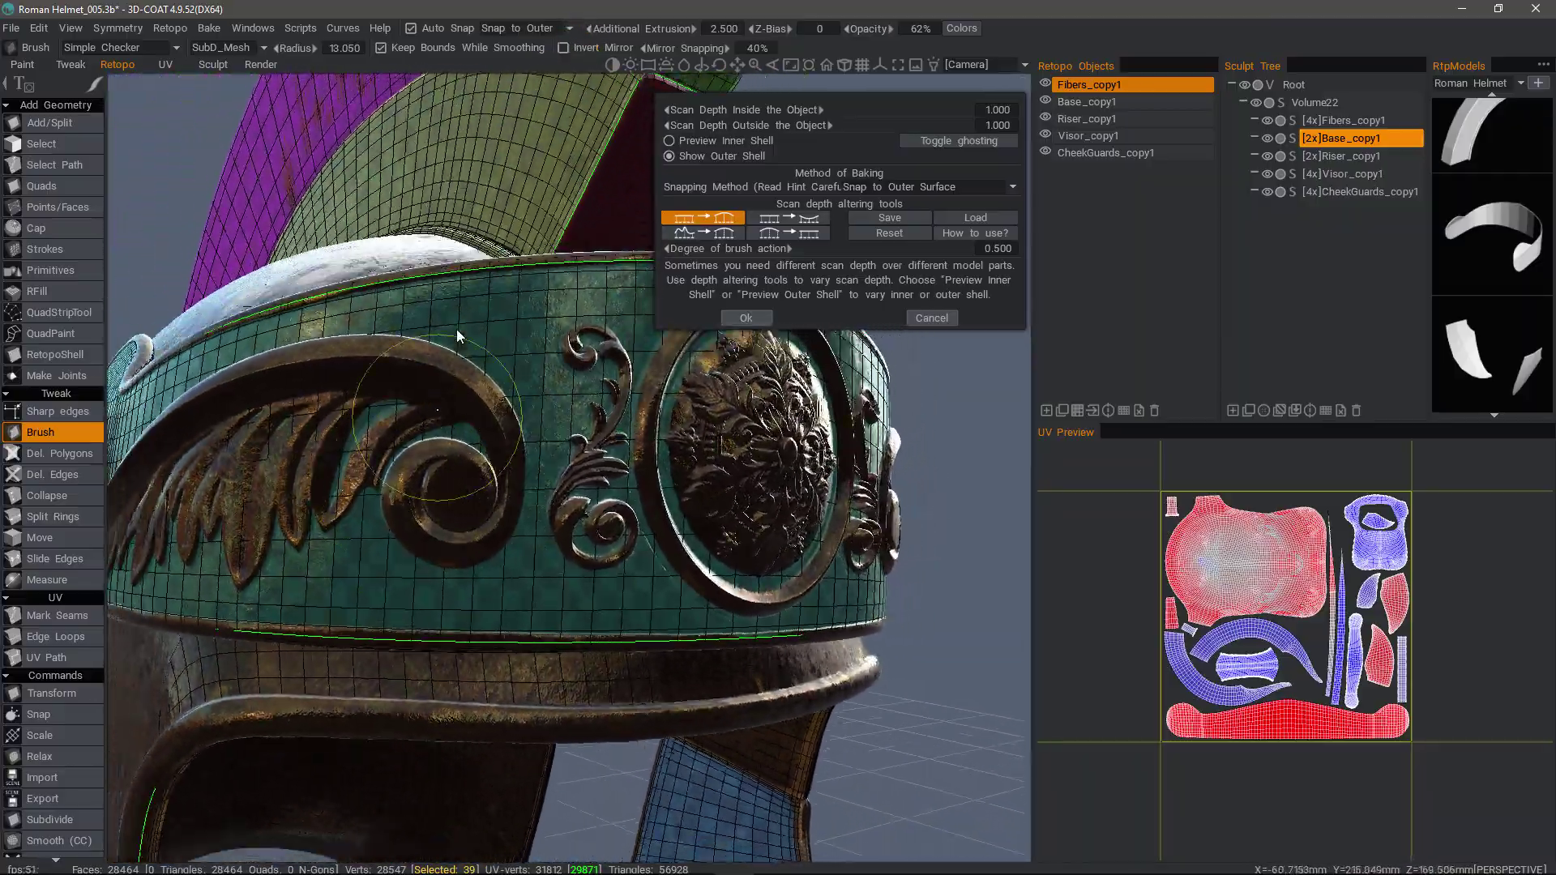
{"action": "right_click_drag", "start_coordinate": [438, 496], "coordinate": [492, 494], "text": "alt"}
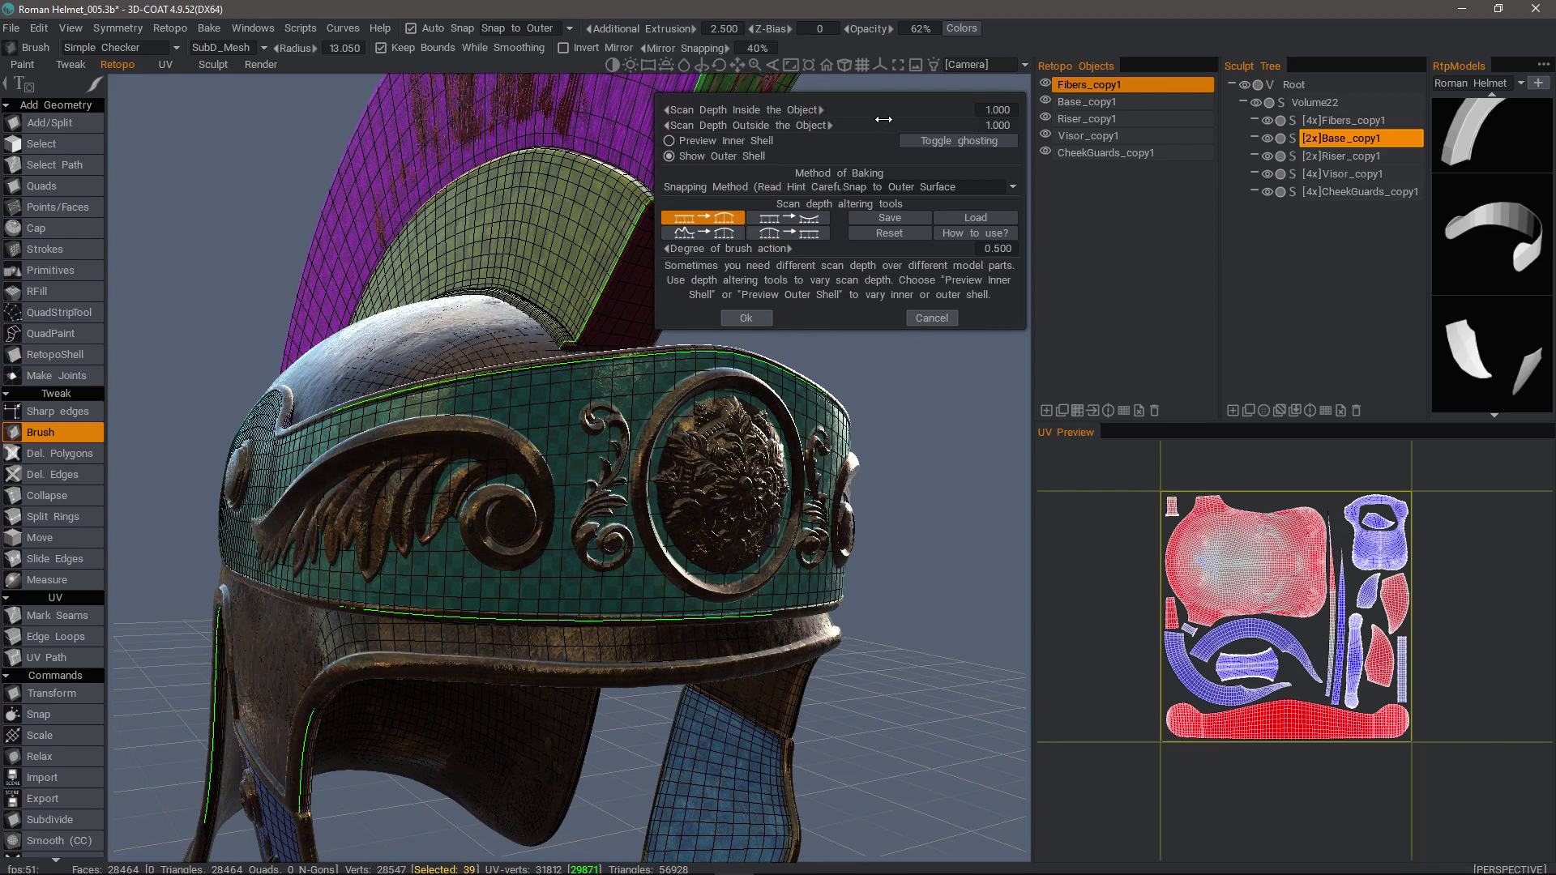
- Set Scan Depth Outside the Object to 3
{"action": "left_click_drag", "start_coordinate": [824, 128], "coordinate": [910, 128]}
{"action": "left_click", "coordinate": [990, 126]}
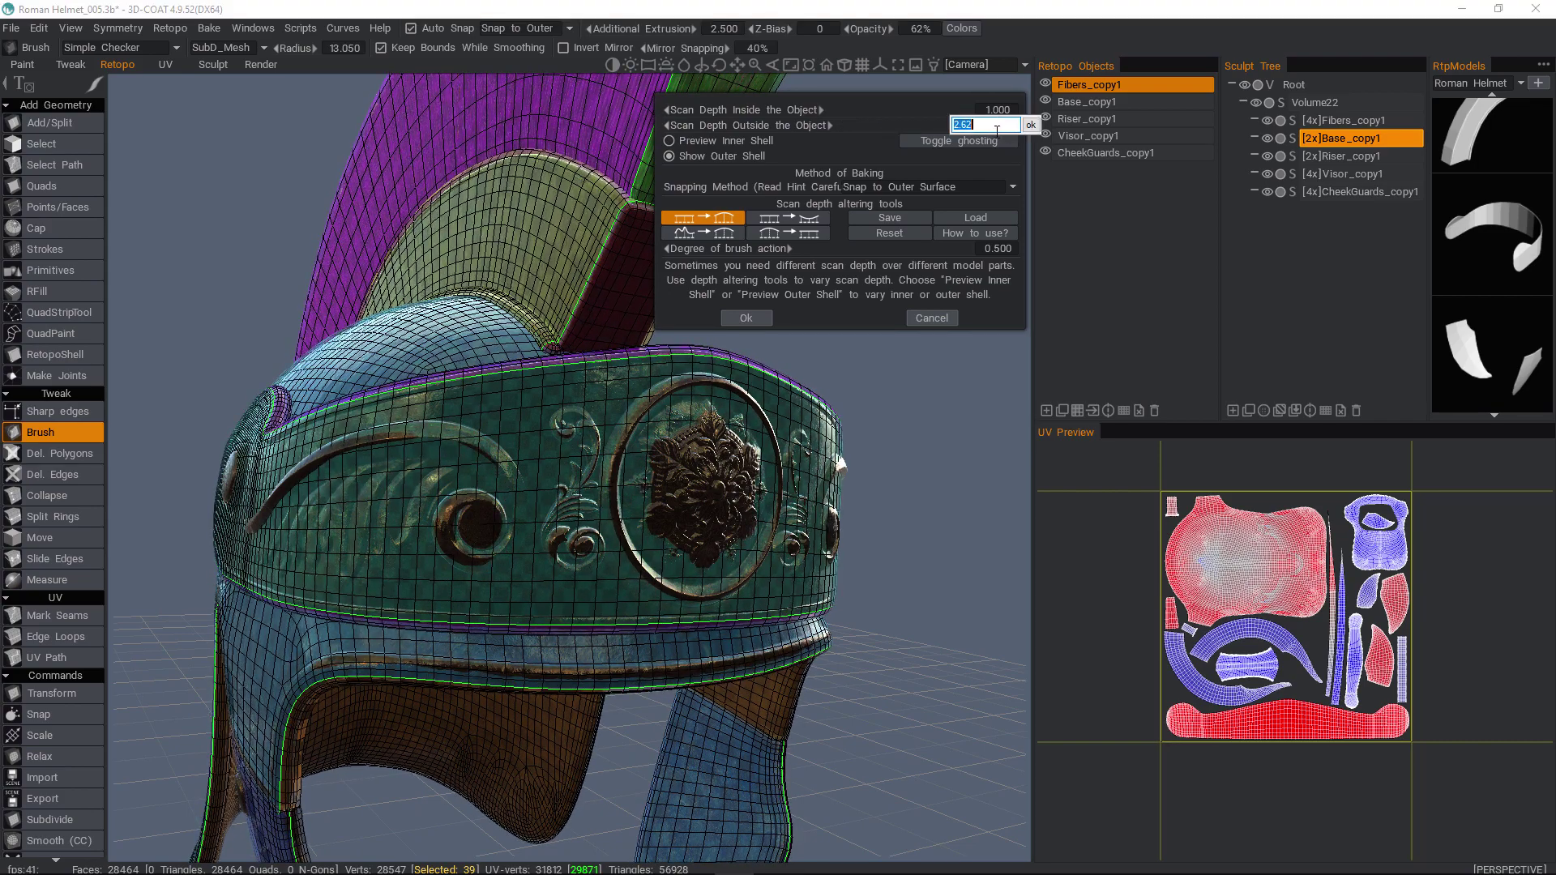
{"action": "type", "text": "3"}
{"action": "key", "text": "Return"}
- Brush extra outer scan depth over the rivets and scroll ornaments on both sides of the visor until the shell covers them
{"action": "middle_click_drag", "start_coordinate": [590, 436], "coordinate": [523, 481]}
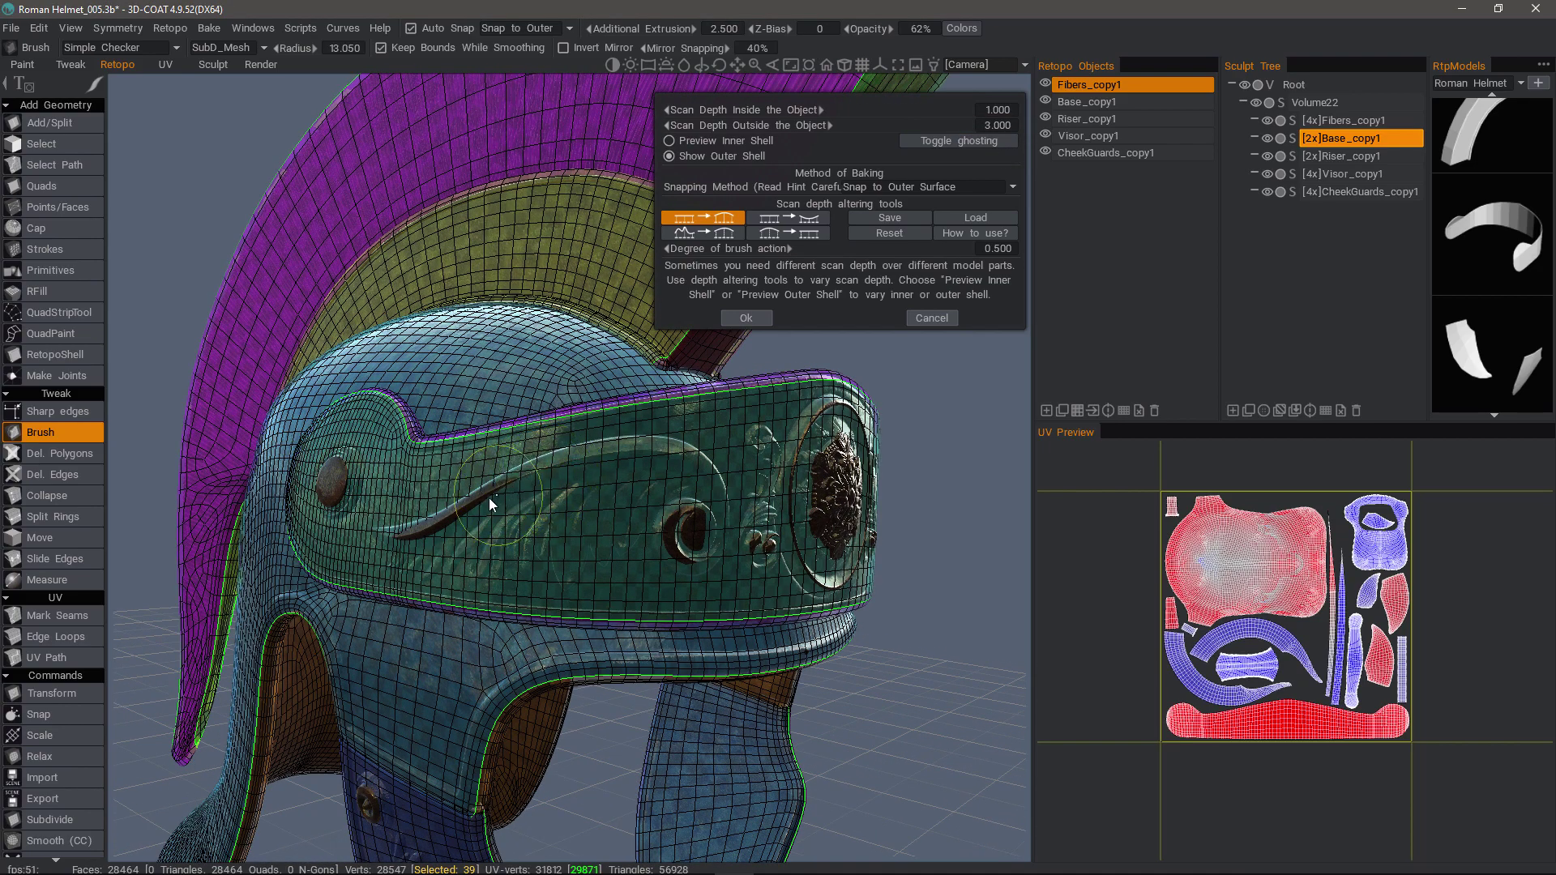
{"action": "mouse_move", "coordinate": [415, 529]}
{"action": "left_mouse_down"}
{"action": "mouse_move", "coordinate": [500, 490]}
{"action": "mouse_move", "coordinate": [402, 532]}
{"action": "left_mouse_up"}
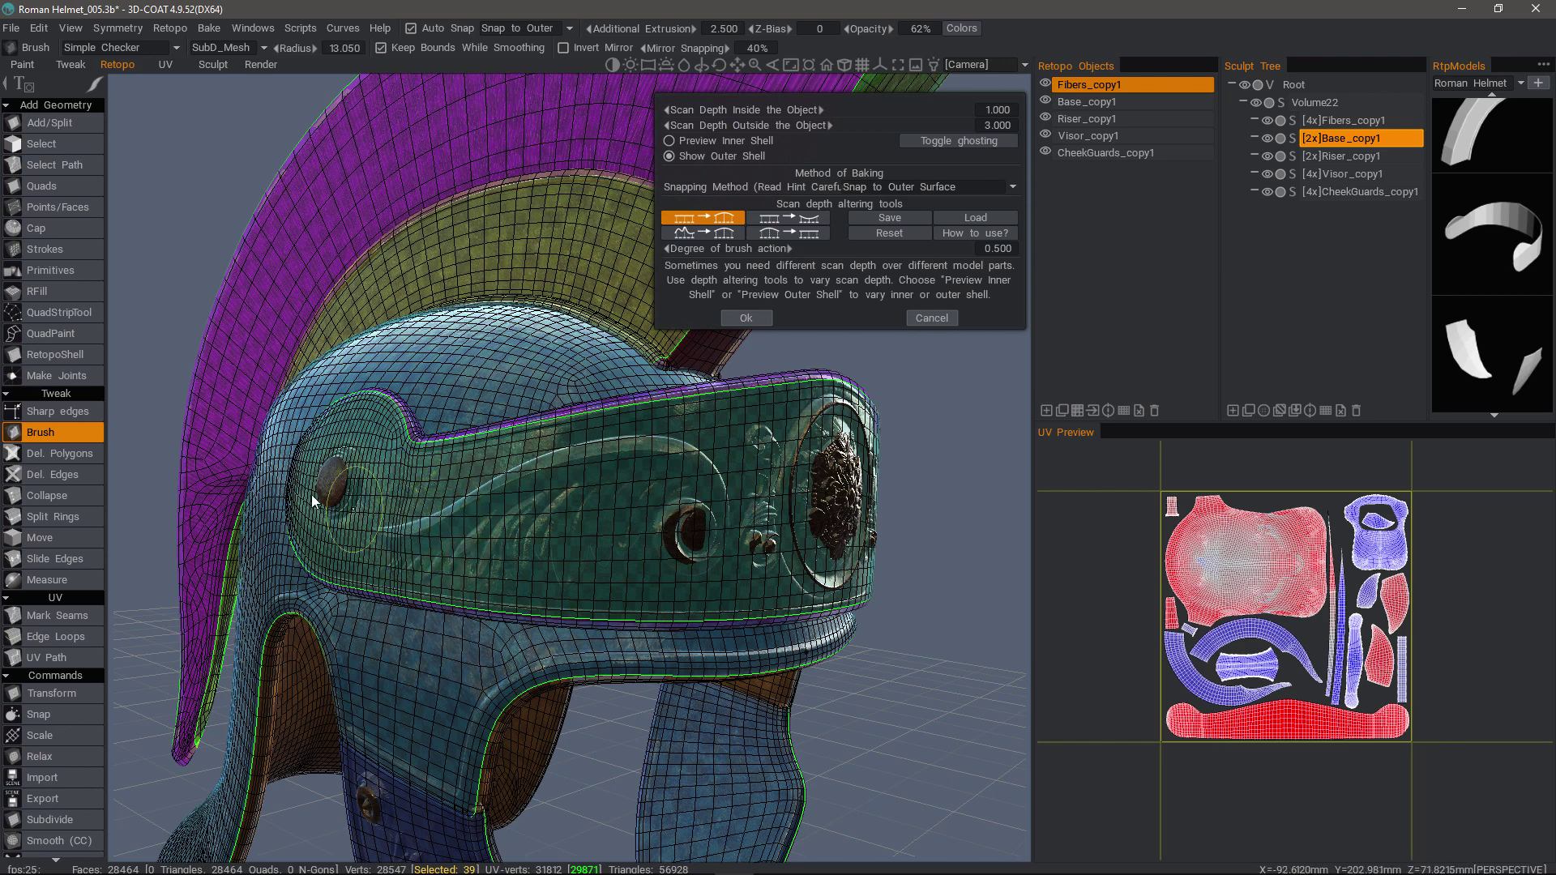
{"action": "mouse_move", "coordinate": [311, 494]}
{"action": "left_mouse_down"}
{"action": "mouse_move", "coordinate": [330, 471]}
{"action": "mouse_move", "coordinate": [316, 496]}
{"action": "left_mouse_up"}
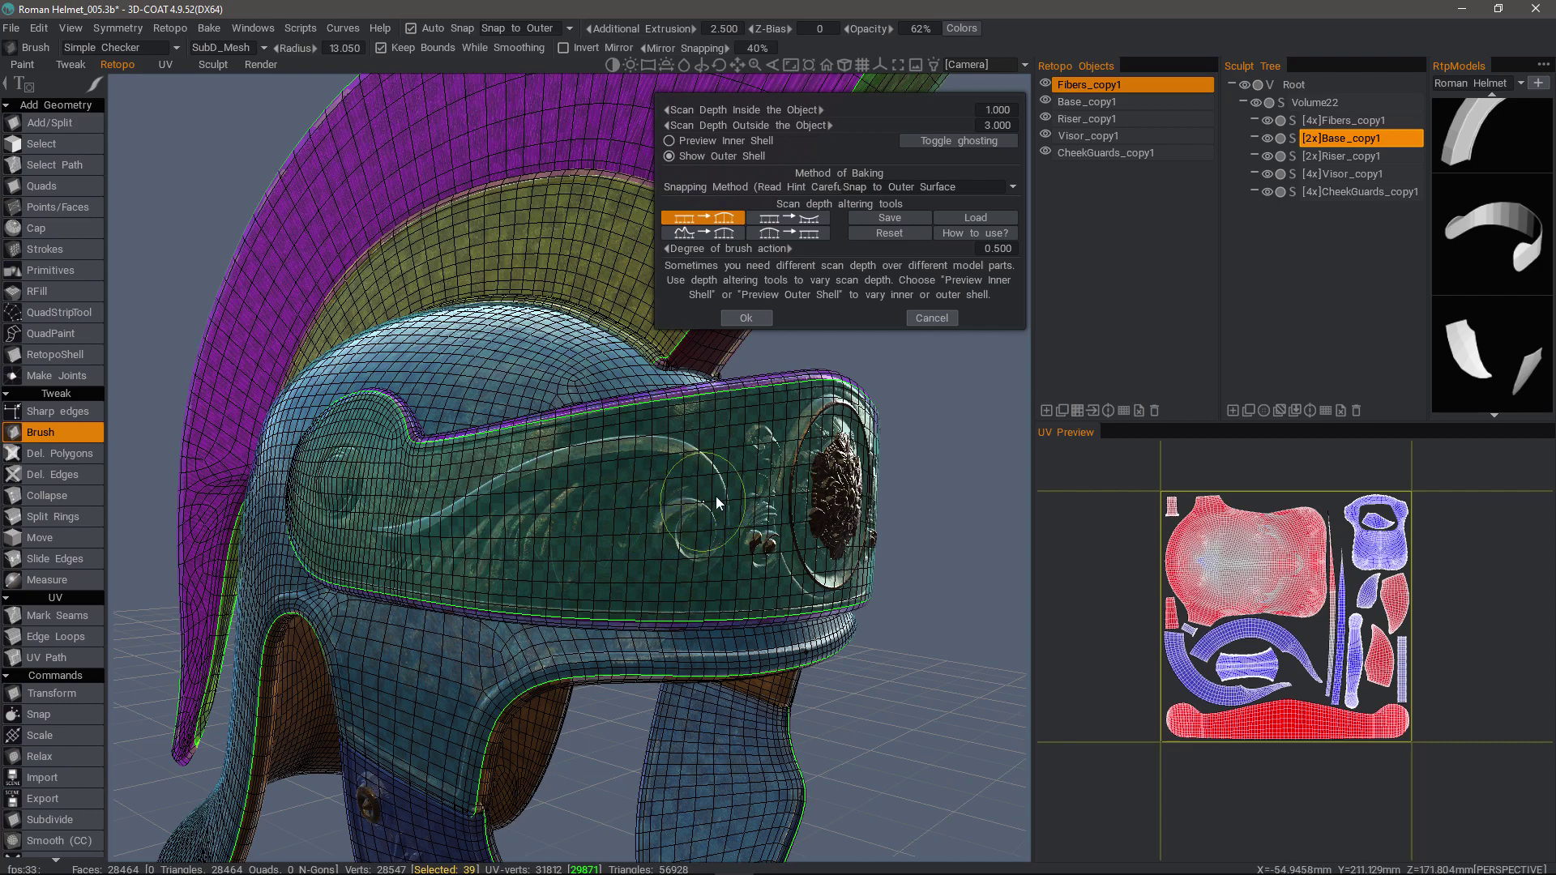
{"action": "mouse_move", "coordinate": [716, 496]}
{"action": "left_mouse_down", "text": "alt"}
{"action": "mouse_move", "coordinate": [642, 499]}
{"action": "mouse_move", "coordinate": [570, 556]}
{"action": "mouse_move", "coordinate": [512, 476]}
{"action": "mouse_move", "coordinate": [576, 478]}
{"action": "mouse_move", "coordinate": [468, 434]}
{"action": "mouse_move", "coordinate": [504, 562]}
{"action": "mouse_move", "coordinate": [618, 457]}
{"action": "mouse_move", "coordinate": [546, 398]}
{"action": "left_mouse_up", "text": "alt"}
{"action": "mouse_move", "coordinate": [599, 498]}
{"action": "left_mouse_down"}
{"action": "mouse_move", "coordinate": [537, 533]}
{"action": "mouse_move", "coordinate": [547, 453]}
{"action": "mouse_move", "coordinate": [565, 508]}
{"action": "mouse_move", "coordinate": [382, 513]}
{"action": "mouse_move", "coordinate": [334, 465]}
{"action": "mouse_move", "coordinate": [345, 447]}
{"action": "left_mouse_up"}
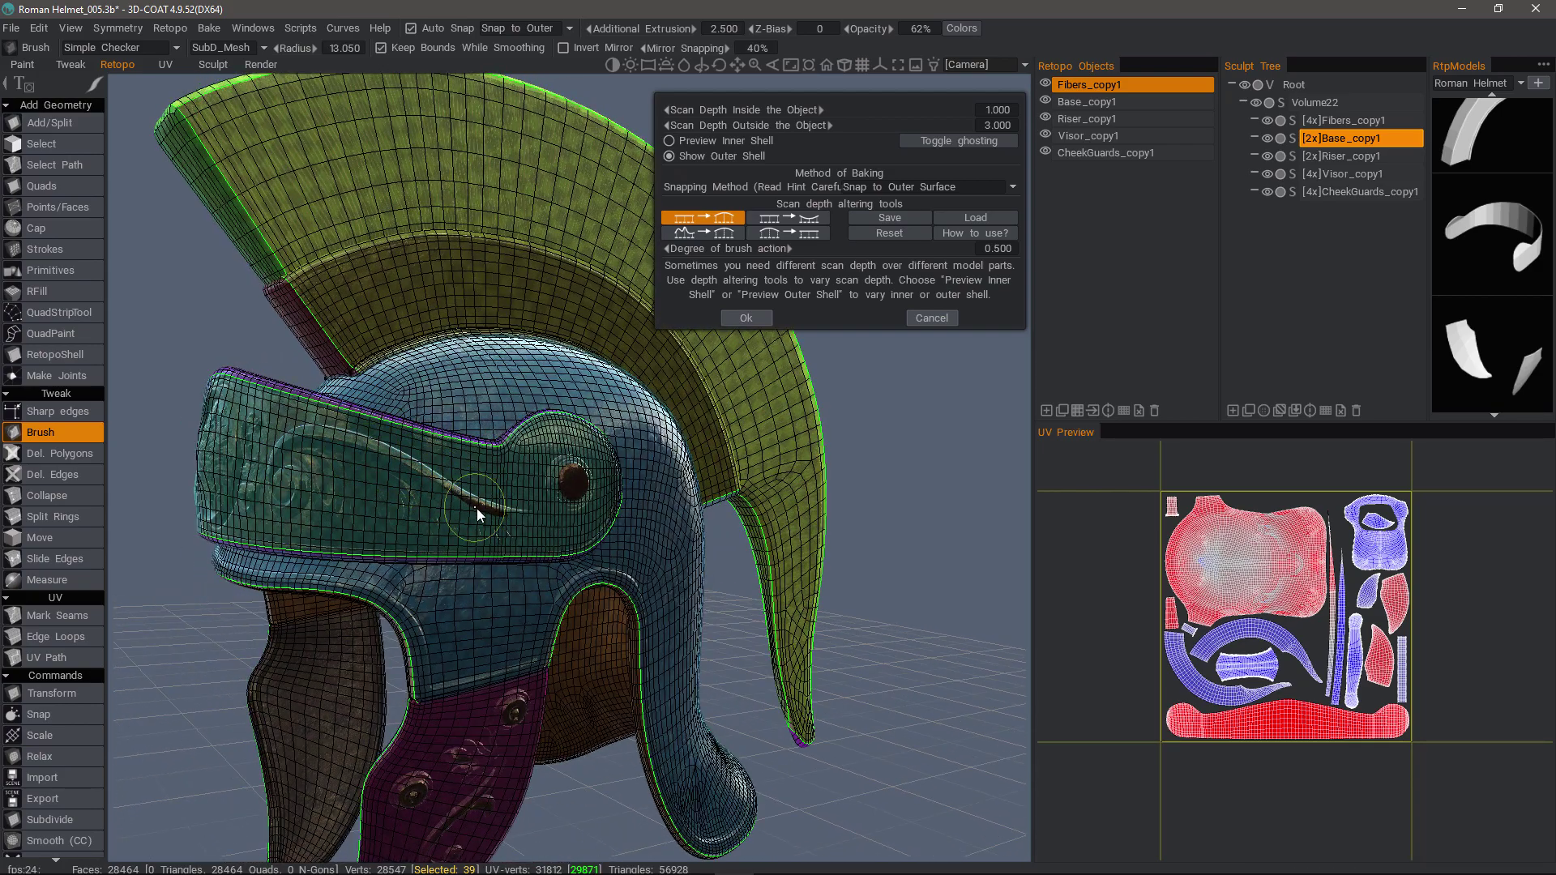
{"action": "left_click_drag", "start_coordinate": [580, 491], "coordinate": [434, 642], "text": "alt"}
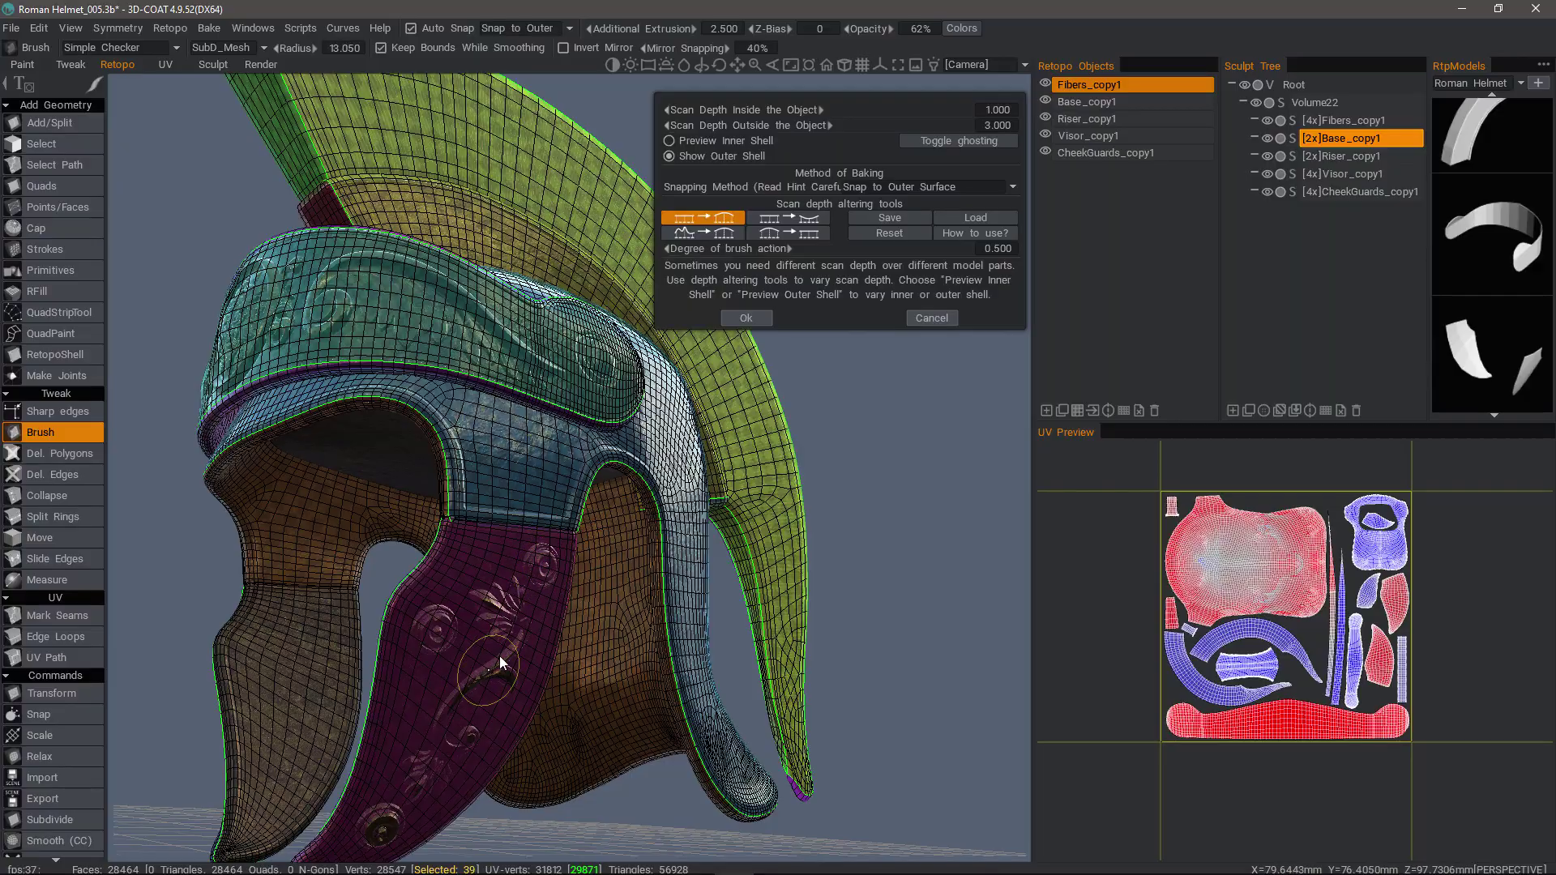
- Brush extra outer scan depth over the rivets and floral ornaments protruding from the cheek guards
{"action": "left_click_drag", "start_coordinate": [485, 695], "coordinate": [440, 443], "text": "alt"}
{"action": "left_click_drag", "start_coordinate": [416, 557], "coordinate": [486, 519], "text": "alt"}
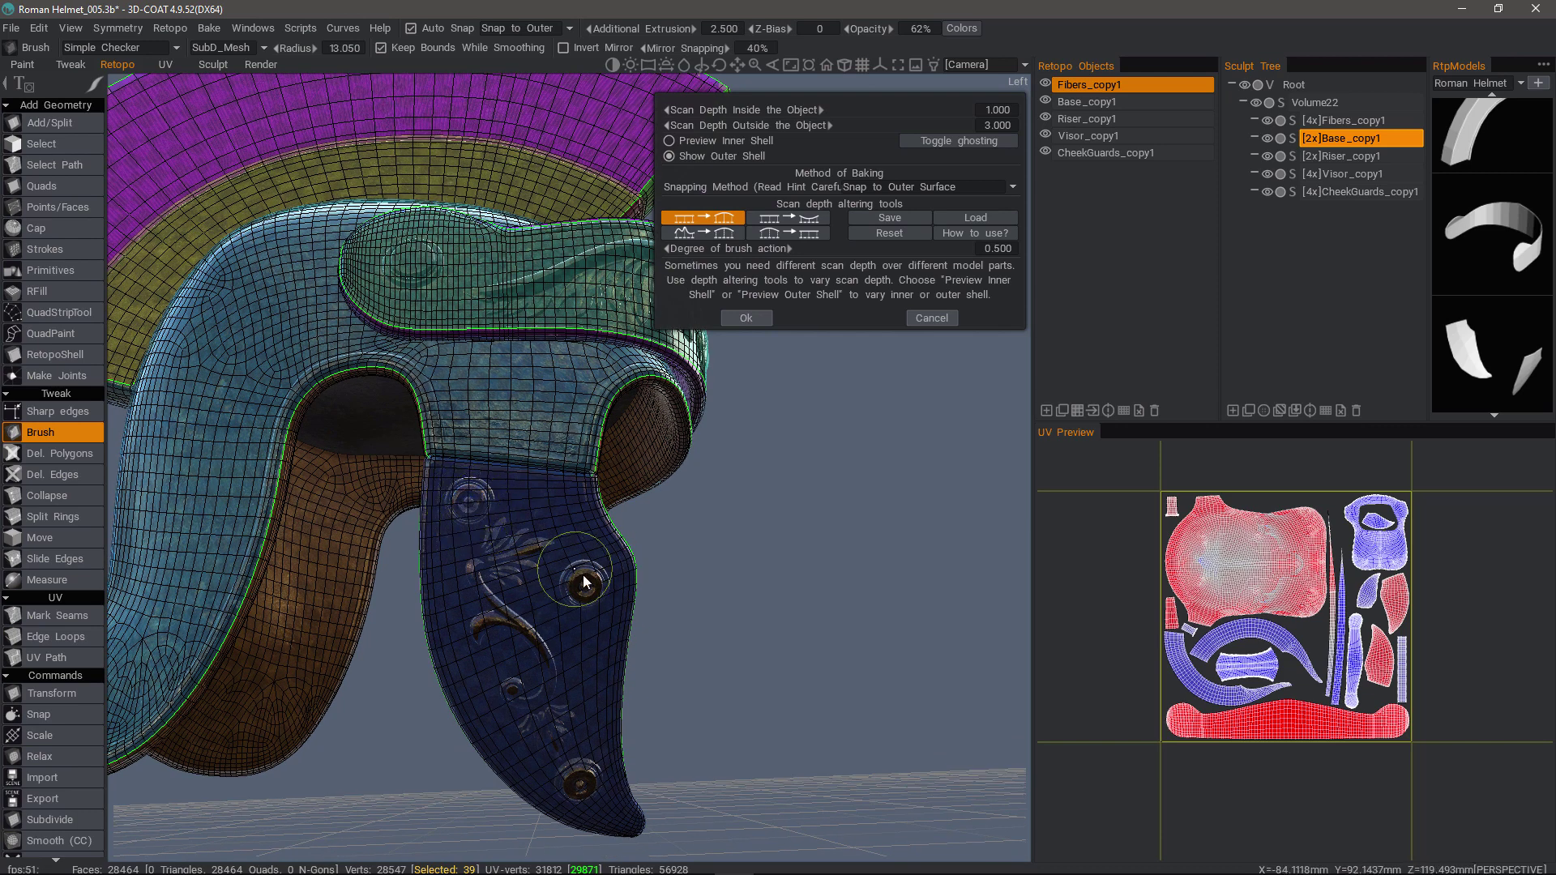
{"action": "mouse_move", "coordinate": [533, 557]}
{"action": "left_mouse_down"}
{"action": "mouse_move", "coordinate": [506, 613]}
{"action": "mouse_move", "coordinate": [544, 663]}
{"action": "mouse_move", "coordinate": [492, 689]}
{"action": "mouse_move", "coordinate": [499, 668]}
{"action": "left_mouse_up"}
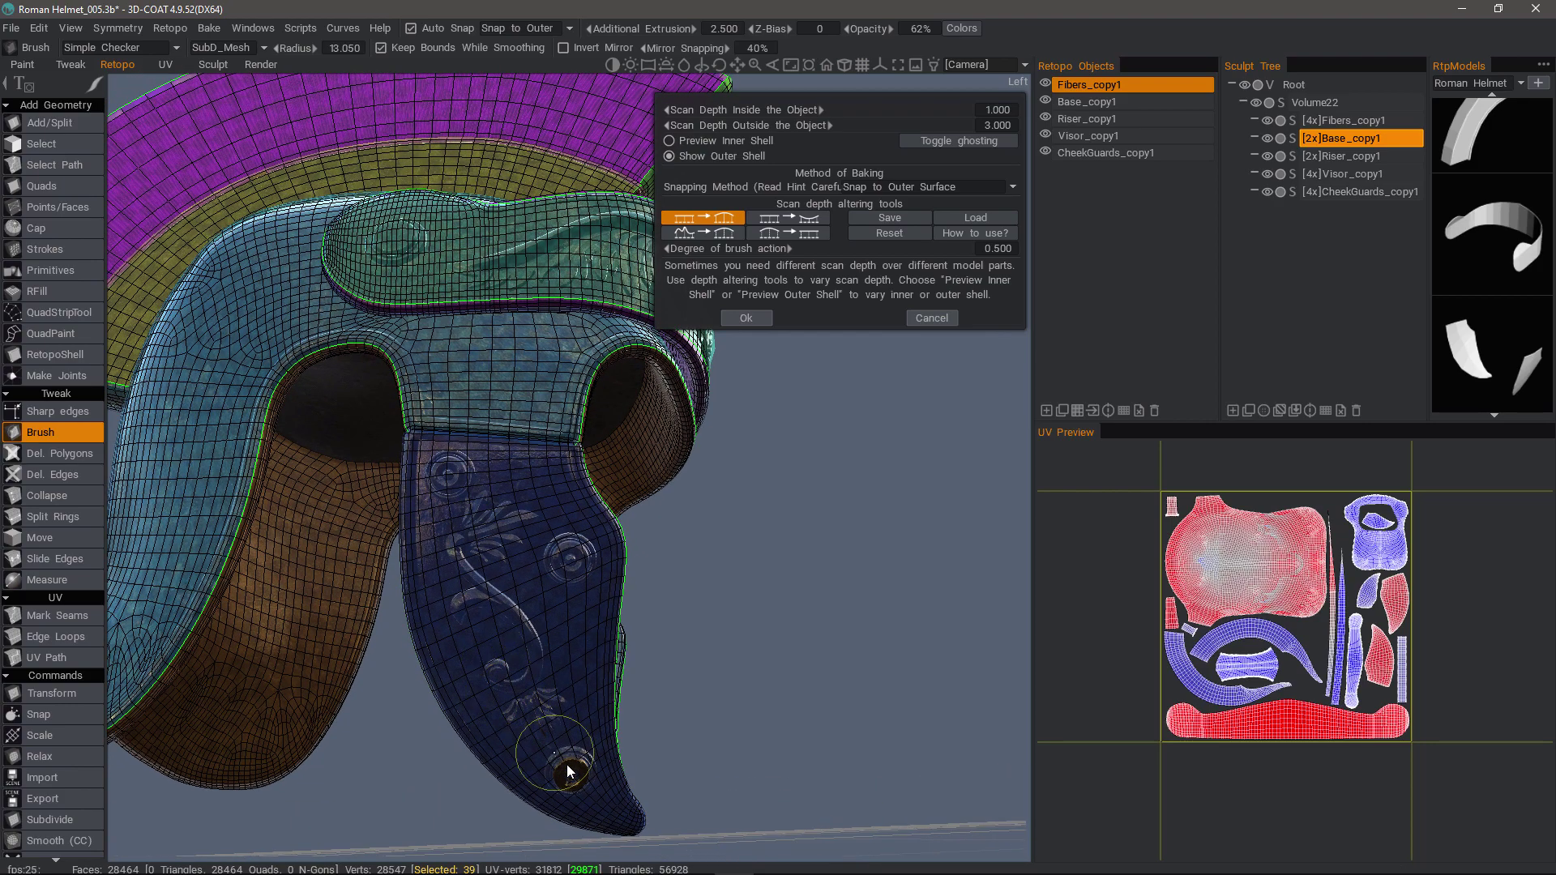
{"action": "left_click_drag", "start_coordinate": [545, 594], "coordinate": [688, 144], "text": "alt"}
- Preview the inner shell and brush with inverted depth action over the crest's lower rear tip to tuck it beneath the sculpt
{"action": "left_click", "coordinate": [701, 143]}
{"action": "mouse_move", "coordinate": [703, 518]}
{"action": "left_mouse_down", "text": "alt"}
{"action": "mouse_move", "coordinate": [664, 585]}
{"action": "mouse_move", "coordinate": [673, 617]}
{"action": "mouse_move", "coordinate": [699, 616]}
{"action": "mouse_move", "coordinate": [538, 563]}
{"action": "left_mouse_up", "text": "alt"}
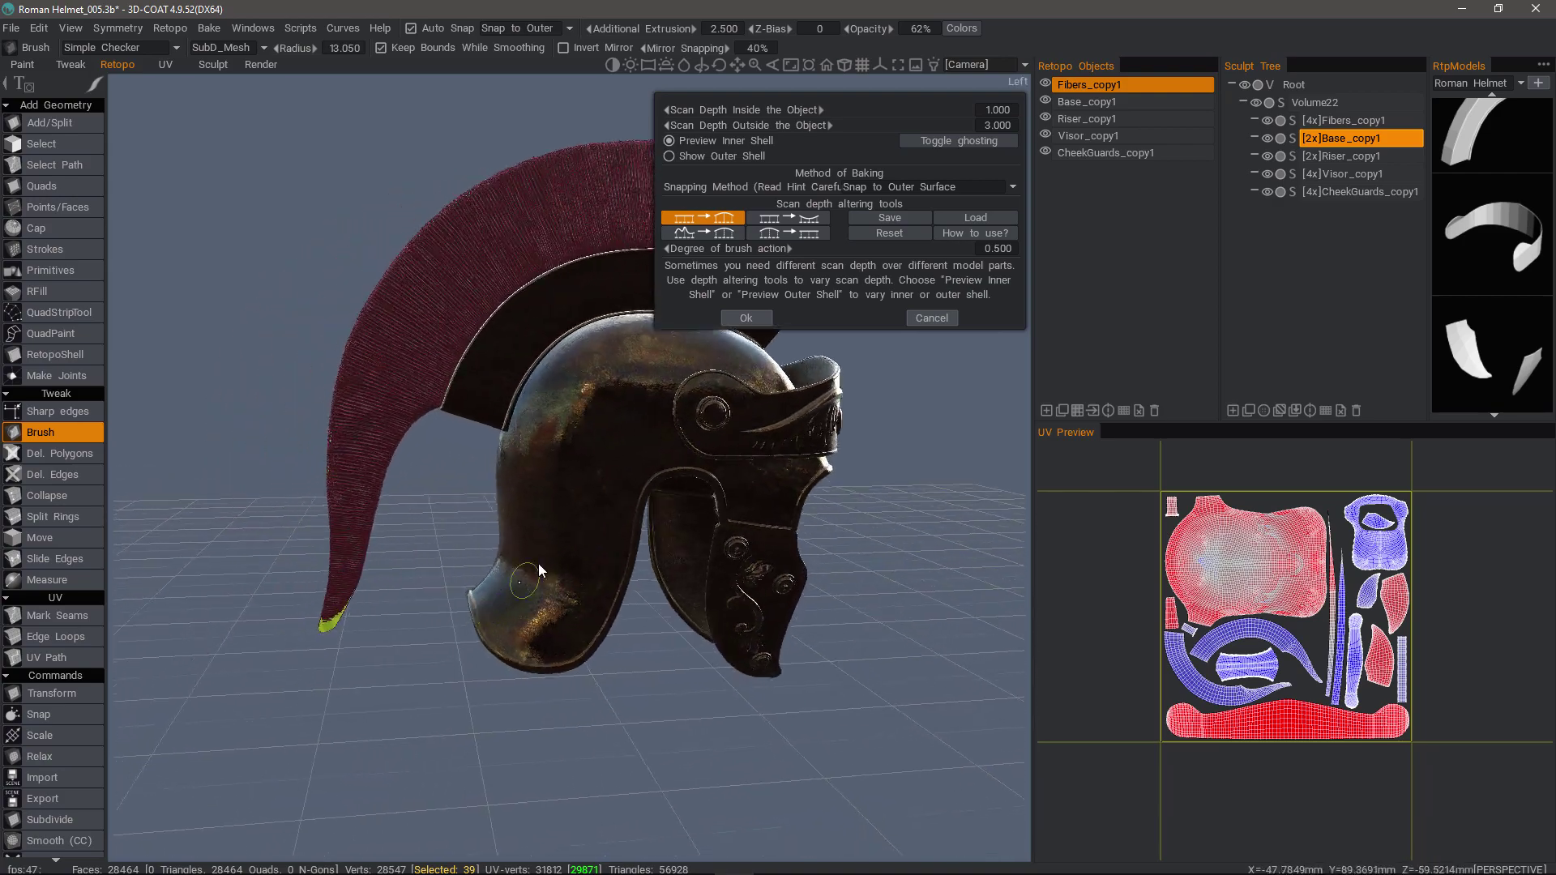
{"action": "scroll", "coordinate": [431, 536], "scroll_direction": "up", "scroll_amount": 3}
{"action": "mouse_move", "coordinate": [326, 509]}
{"action": "left_mouse_down", "text": "alt"}
{"action": "mouse_move", "coordinate": [274, 610]}
{"action": "mouse_move", "coordinate": [217, 581]}
{"action": "mouse_move", "coordinate": [310, 582]}
{"action": "left_mouse_up", "text": "alt"}
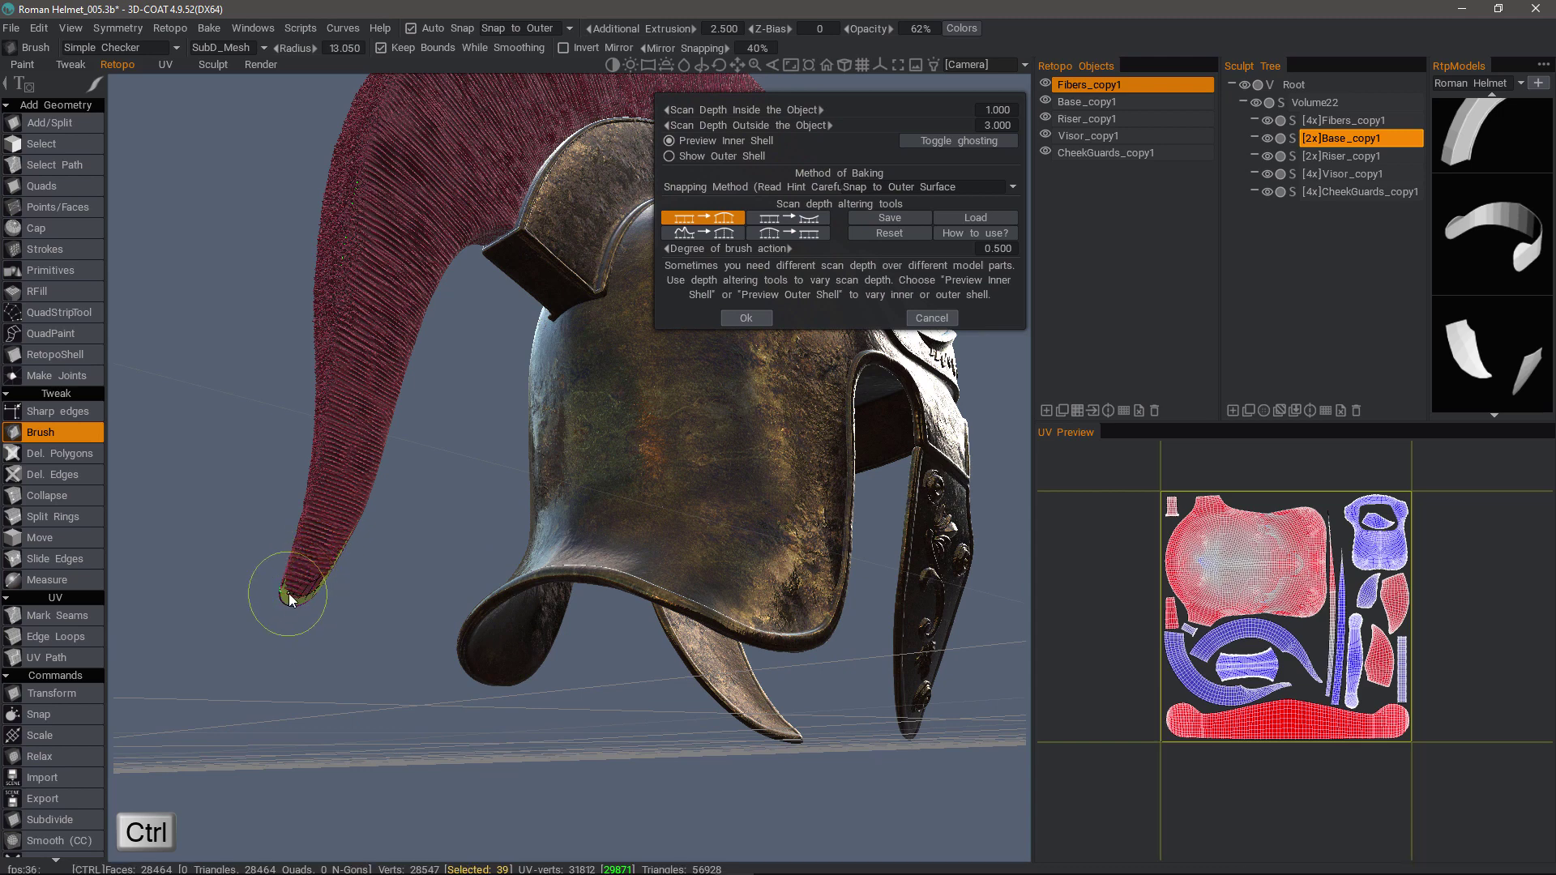
{"action": "mouse_move", "coordinate": [318, 596]}
{"action": "left_mouse_down"}
{"action": "mouse_move", "coordinate": [381, 572]}
{"action": "mouse_move", "coordinate": [473, 582]}
{"action": "mouse_move", "coordinate": [572, 624]}
{"action": "mouse_move", "coordinate": [221, 377]}
{"action": "mouse_move", "coordinate": [611, 465]}
{"action": "mouse_move", "coordinate": [334, 441]}
{"action": "mouse_move", "coordinate": [367, 535]}
{"action": "mouse_move", "coordinate": [429, 535]}
{"action": "left_mouse_up"}
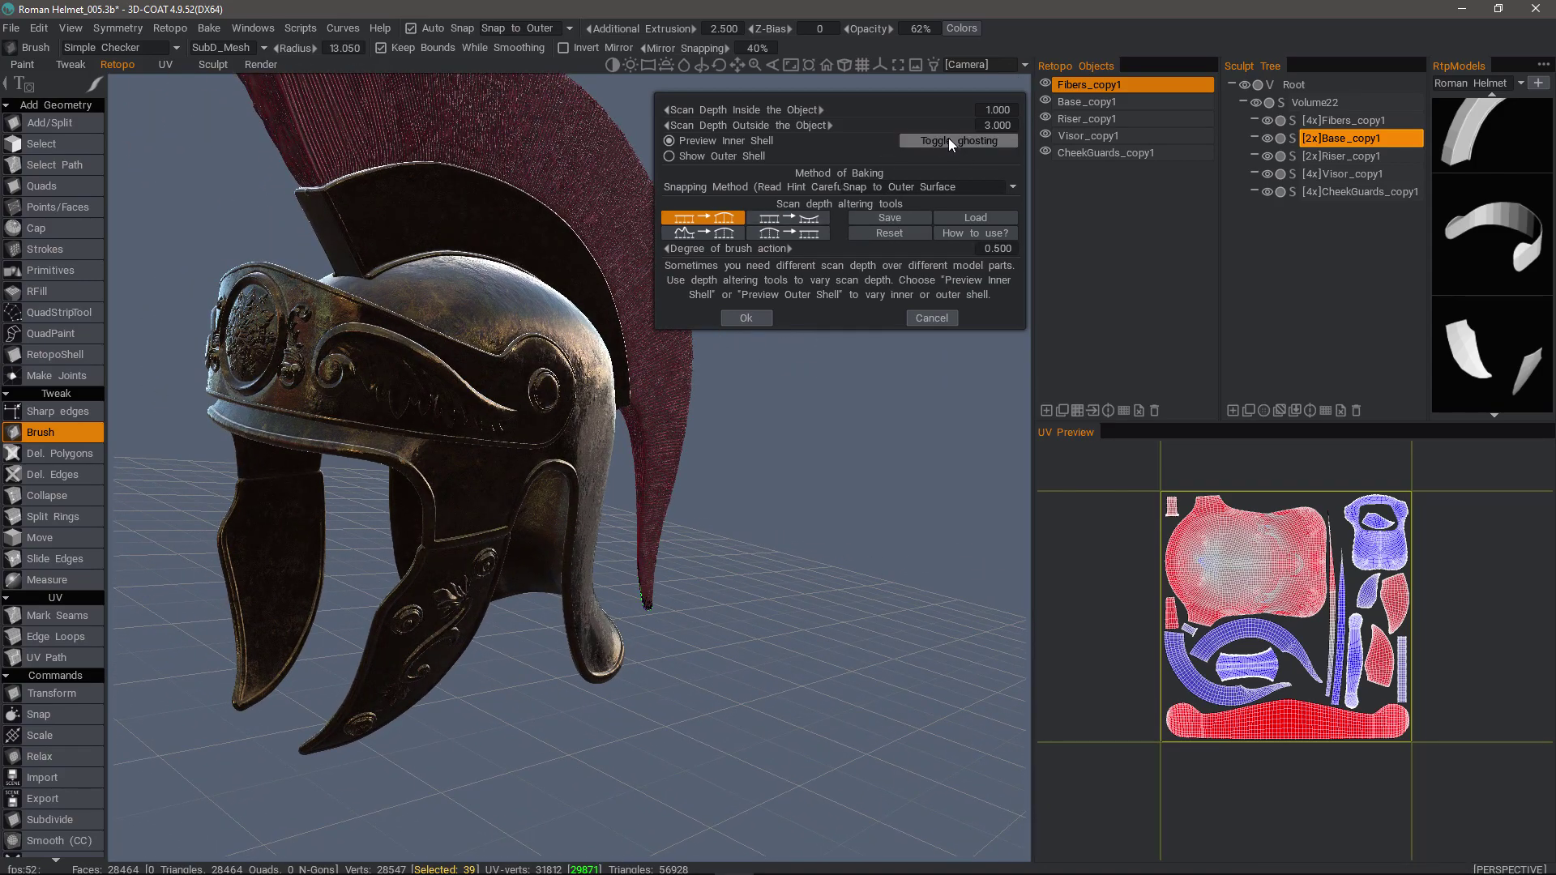
- Toggle ghosting of the sculpt on and off to check the inner shell, and accept the scan depth settings
{"action": "left_click", "coordinate": [948, 139]}
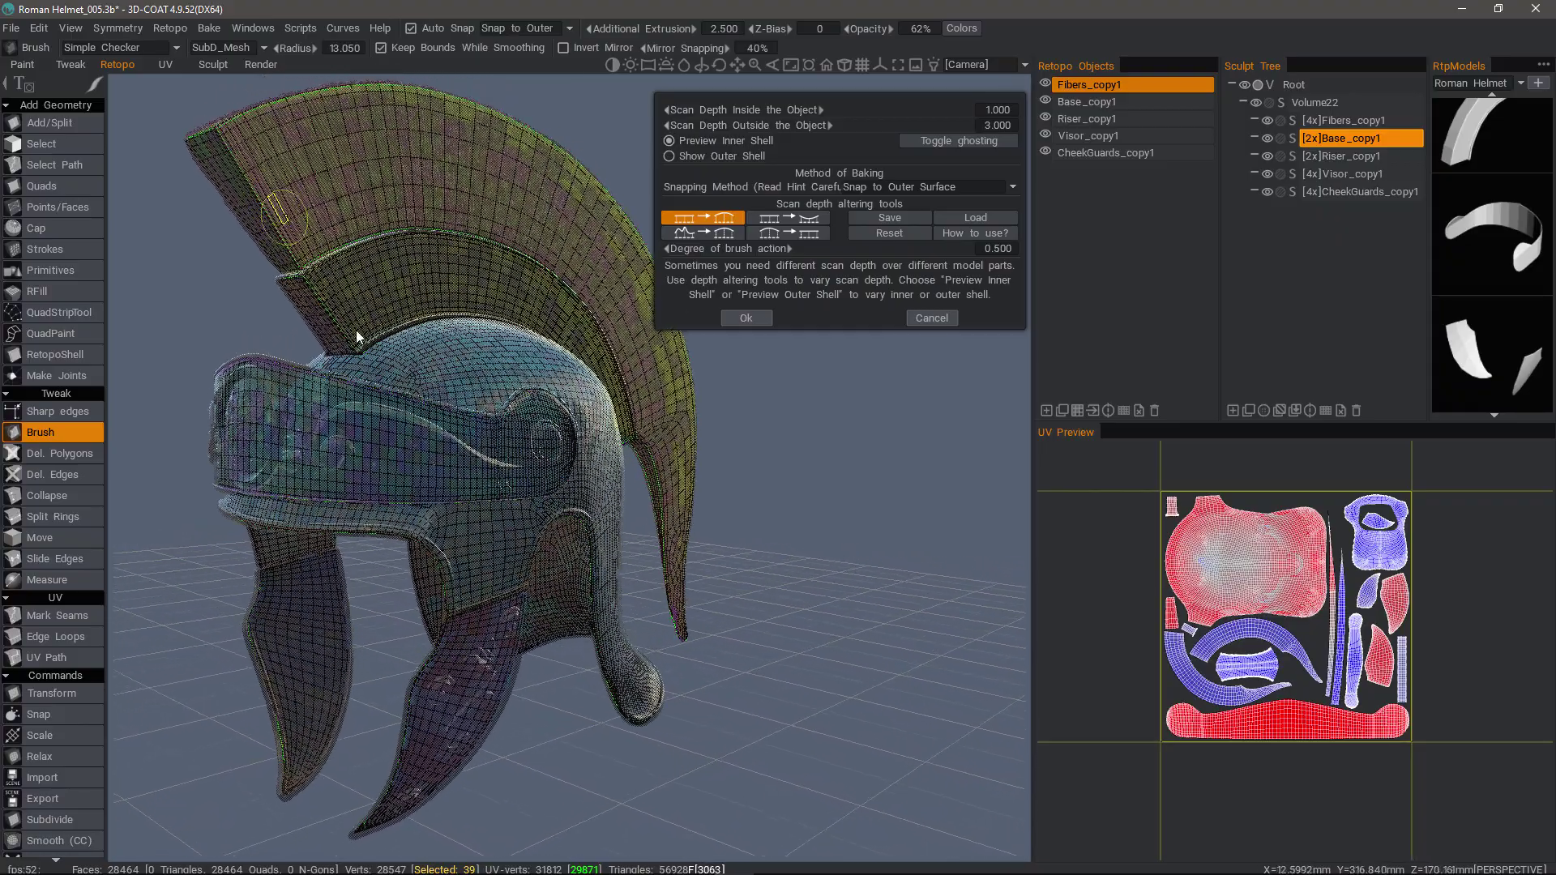
{"action": "left_click", "coordinate": [930, 141]}
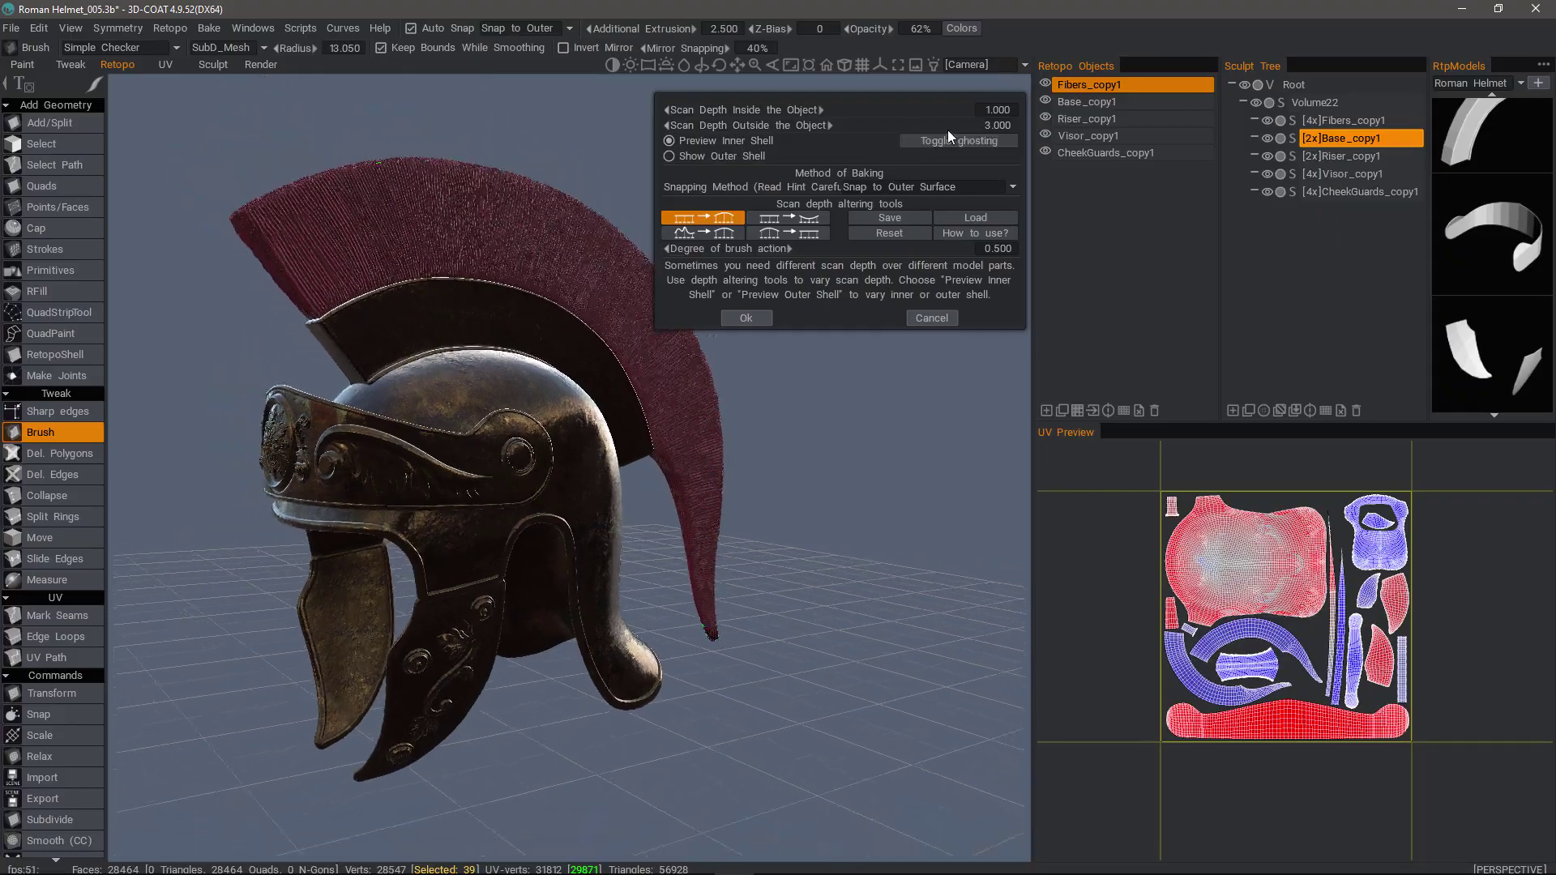
{"action": "left_click", "coordinate": [748, 320]}
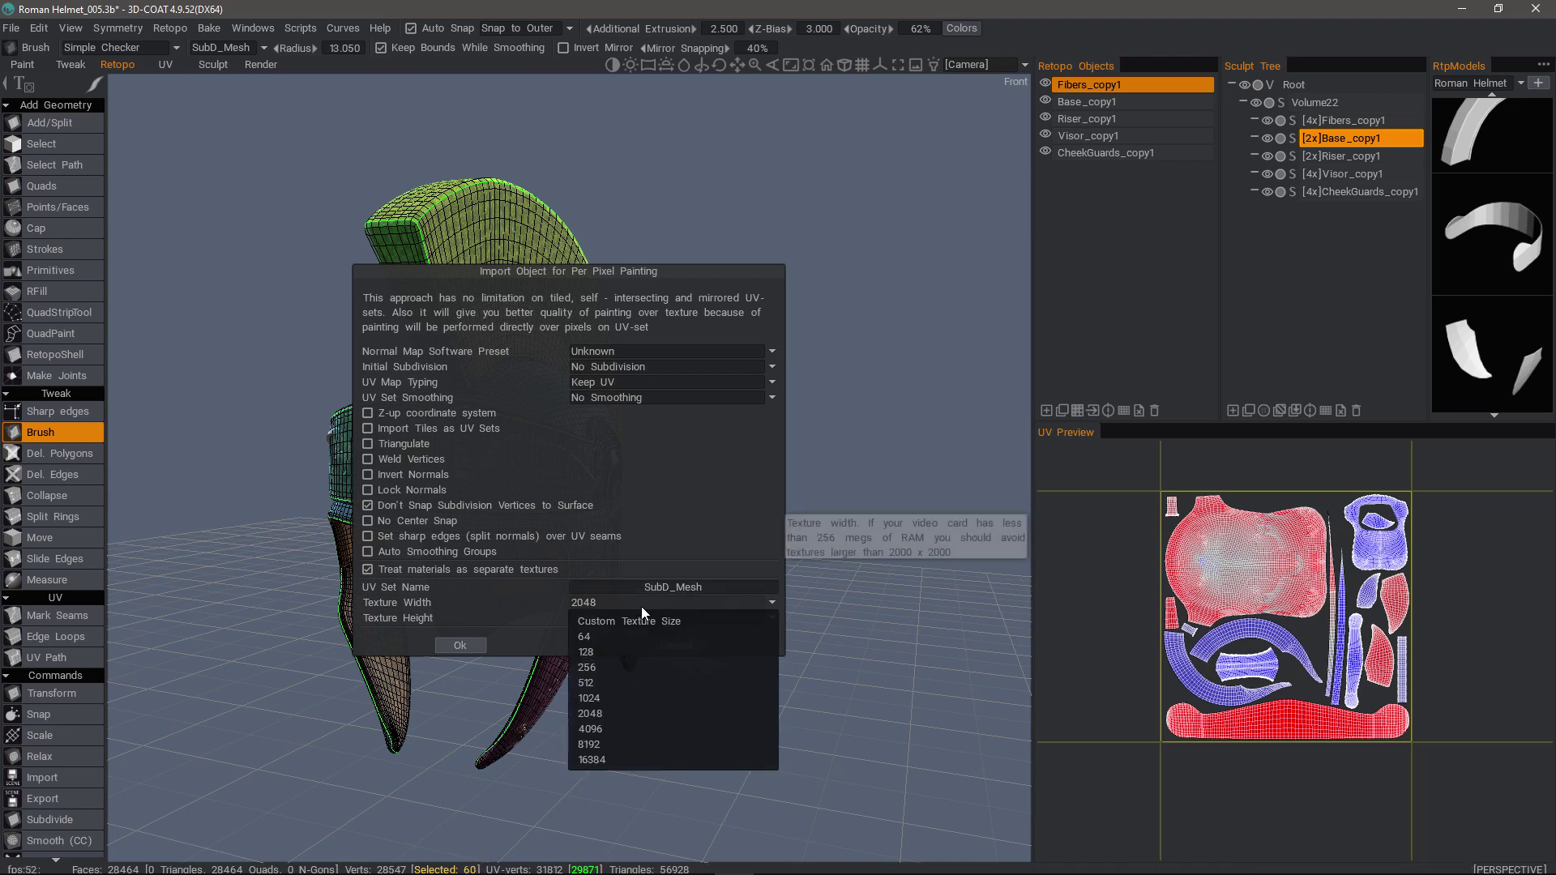
- Set the texture size to 4096 × 4096, choose the Blender normal map preset, and run the per-pixel bake
{"action": "left_click", "coordinate": [640, 727]}
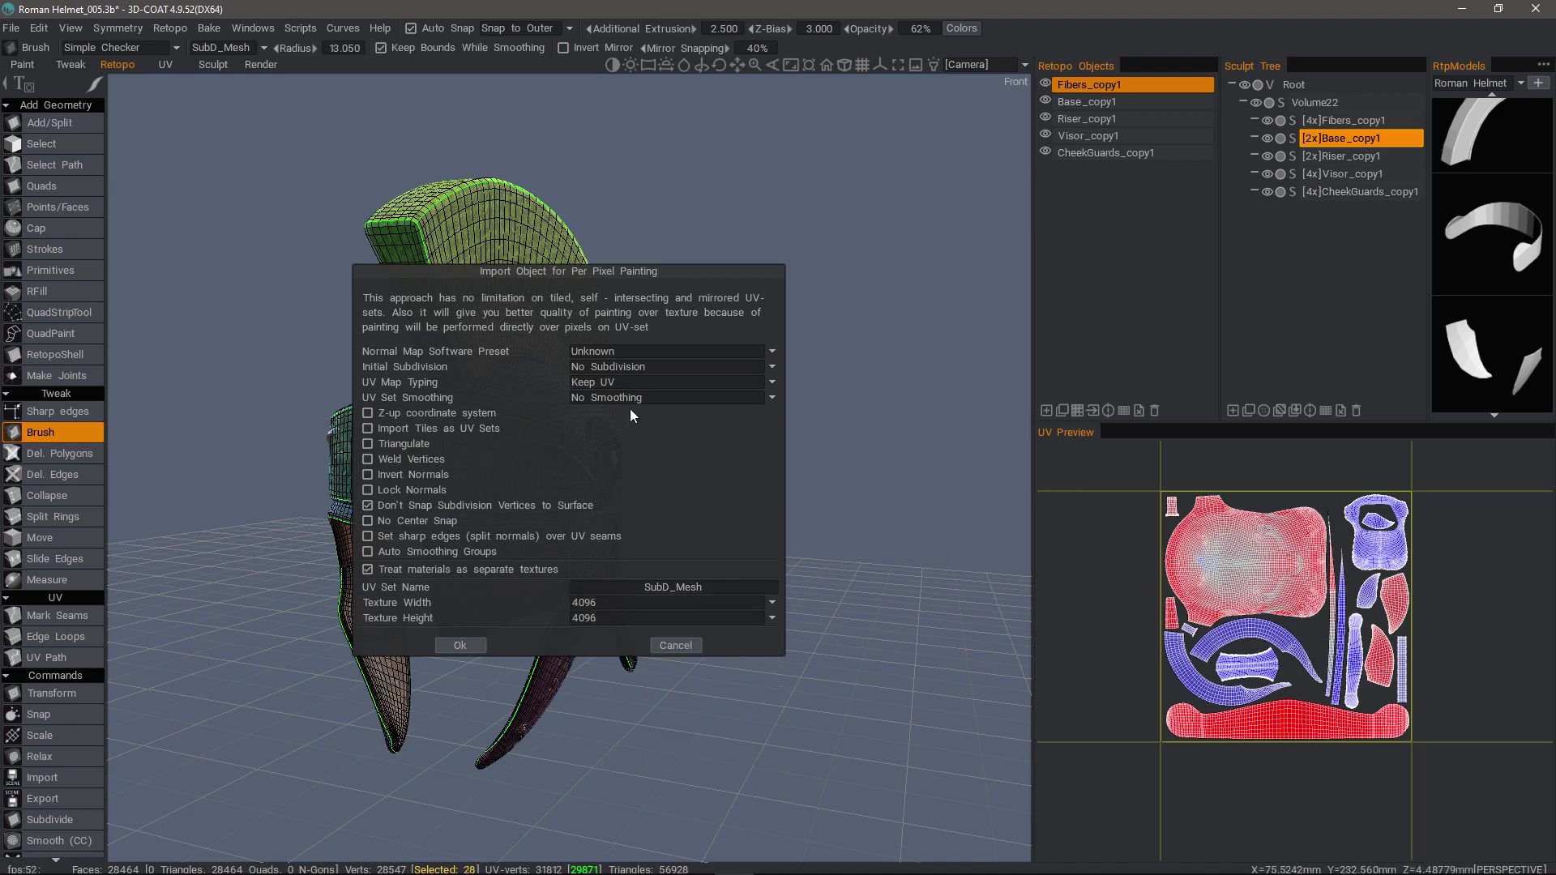
{"action": "left_click", "coordinate": [698, 350]}
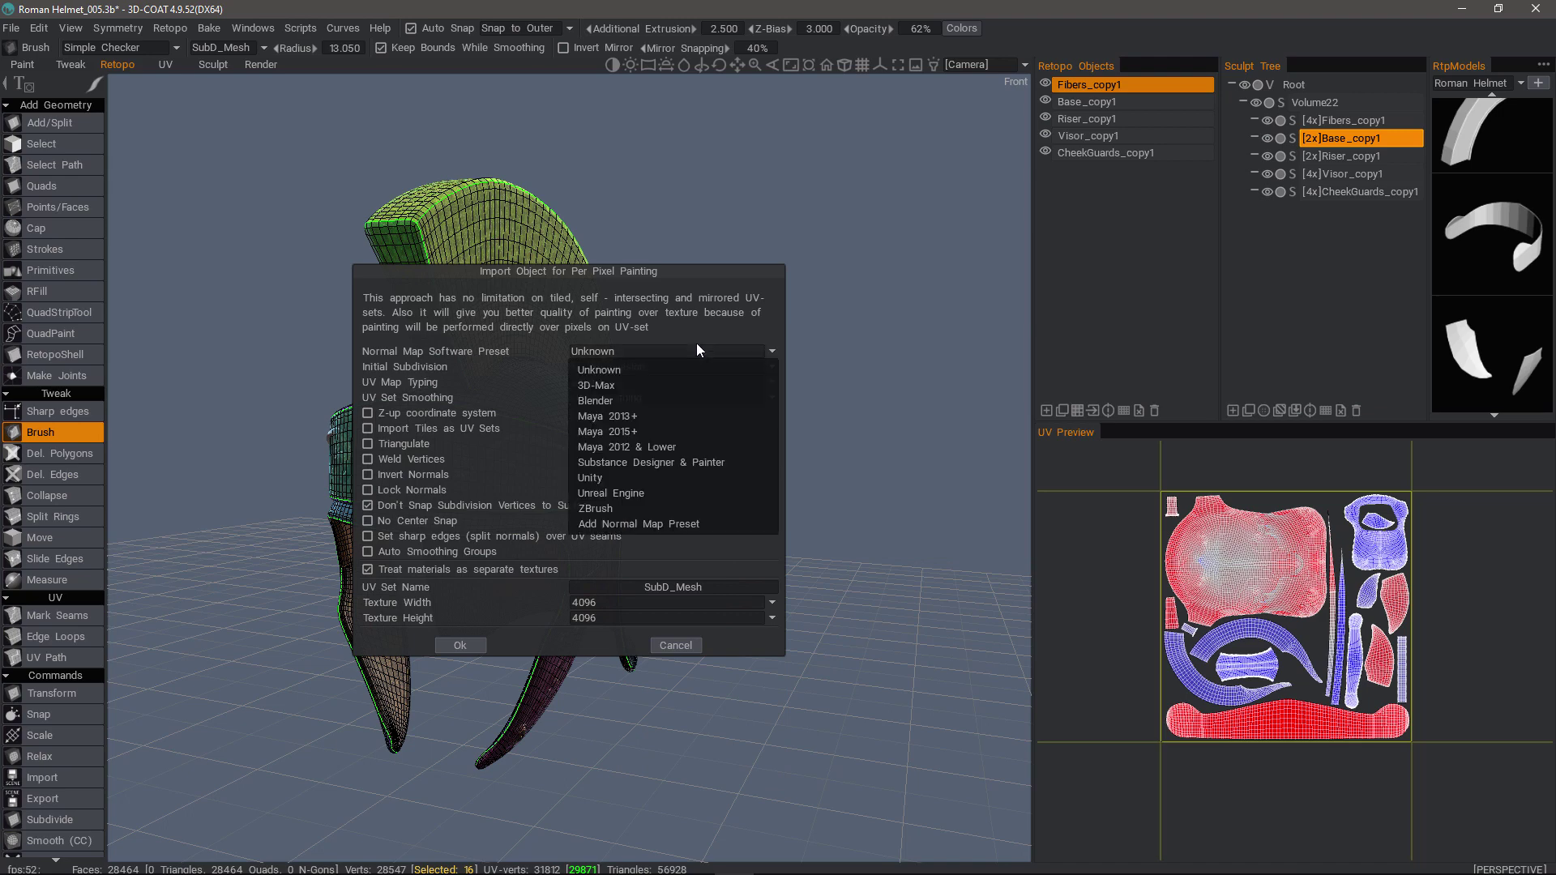
{"action": "left_click", "coordinate": [669, 402]}
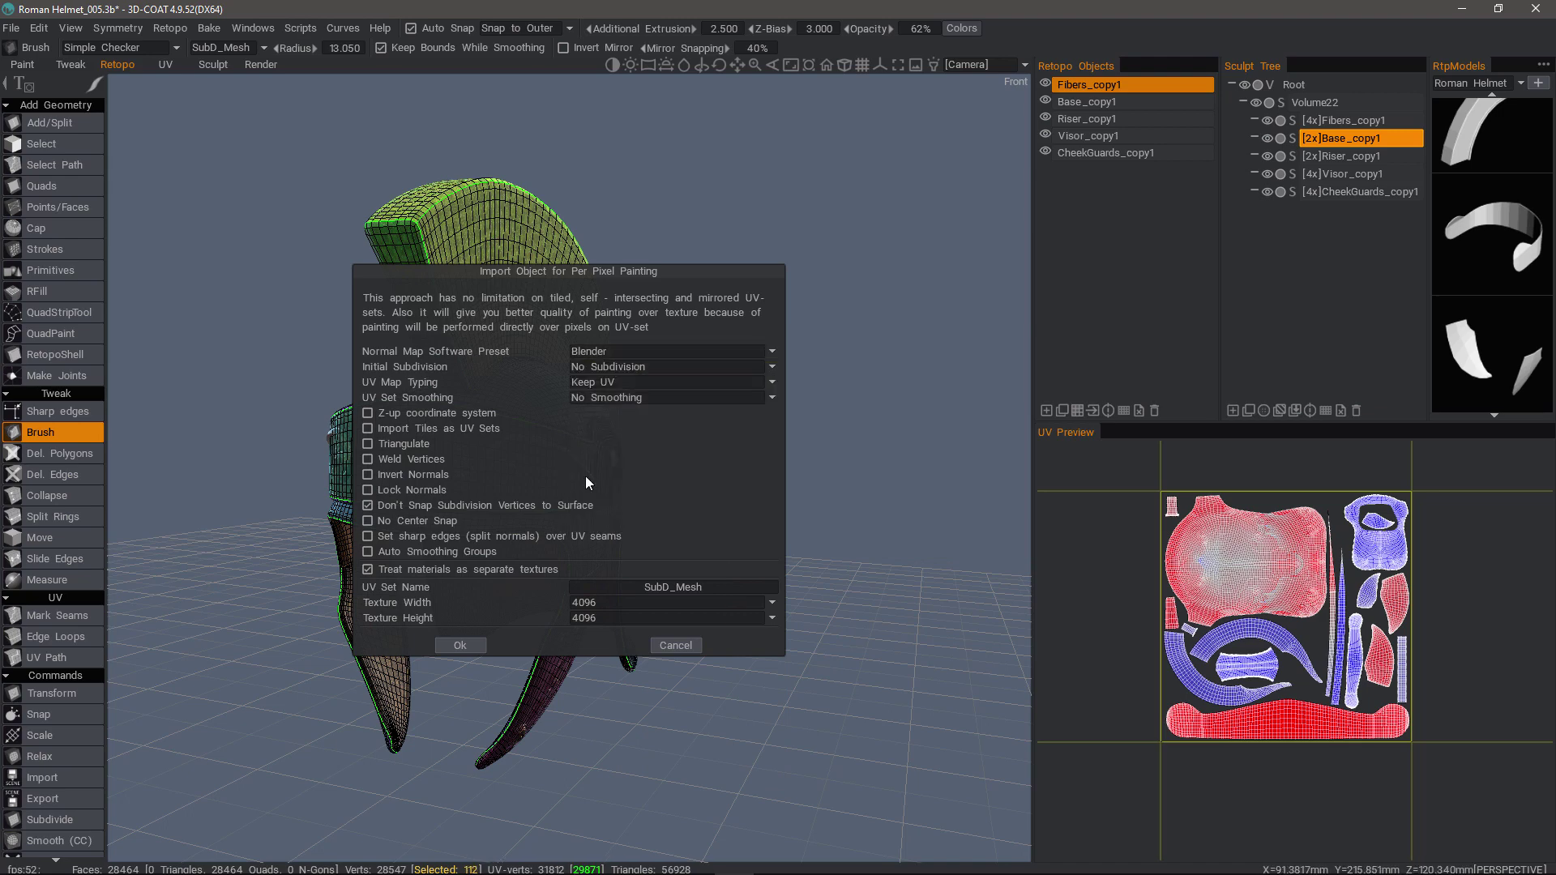
{"action": "left_click", "coordinate": [466, 641]}
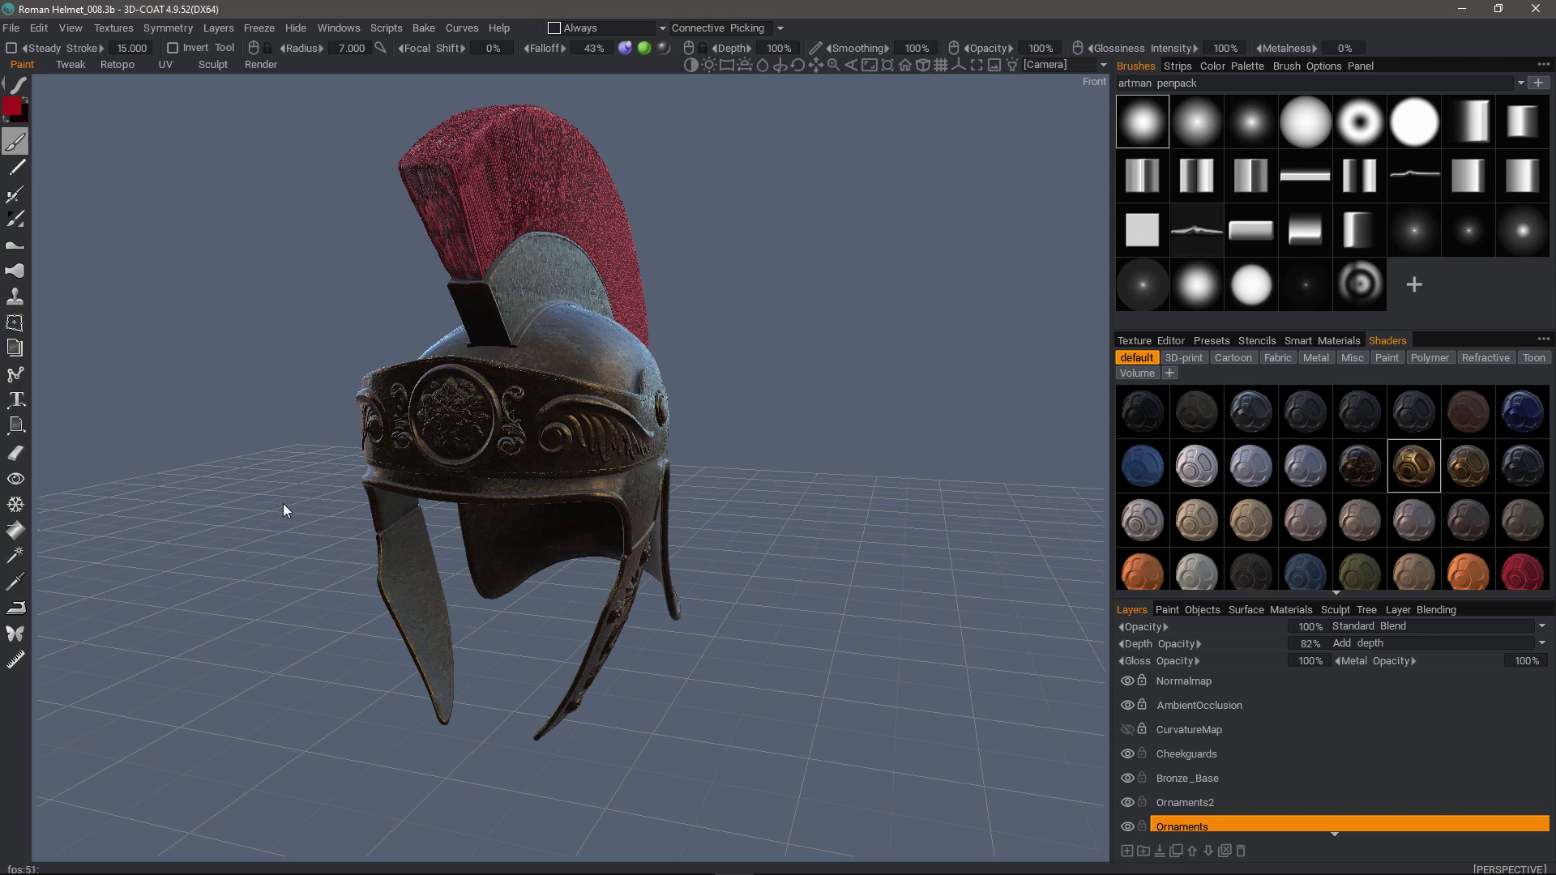
- Check the Show Voxels in Paint Room option and toggle the sculpt Root's visibility off and on to compare it with the baked mesh
{"action": "left_click", "coordinate": [71, 27]}
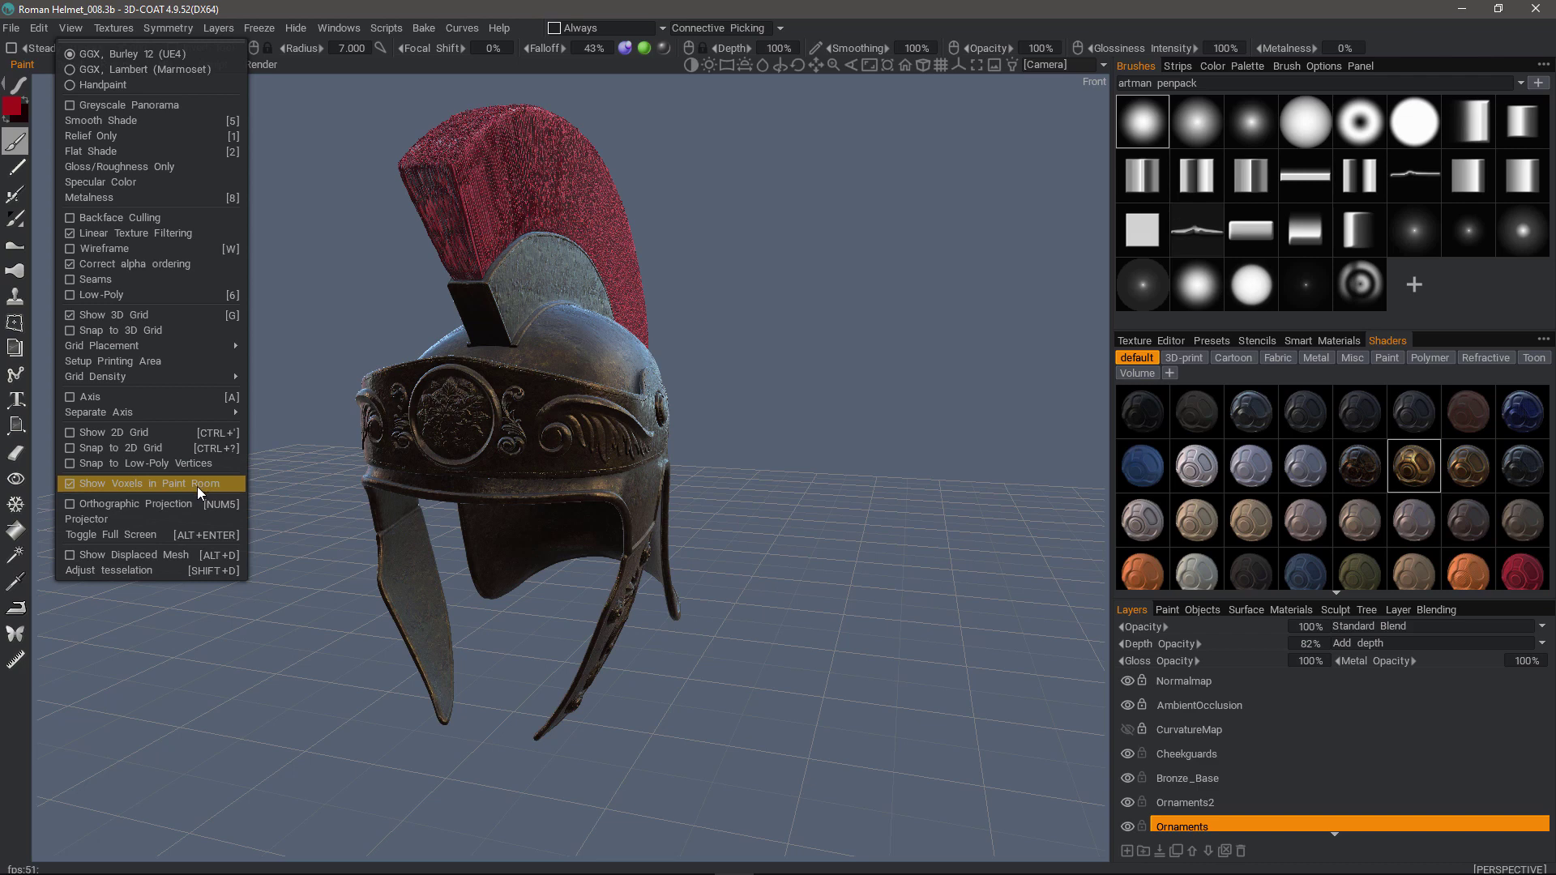
{"action": "left_click", "coordinate": [337, 671]}
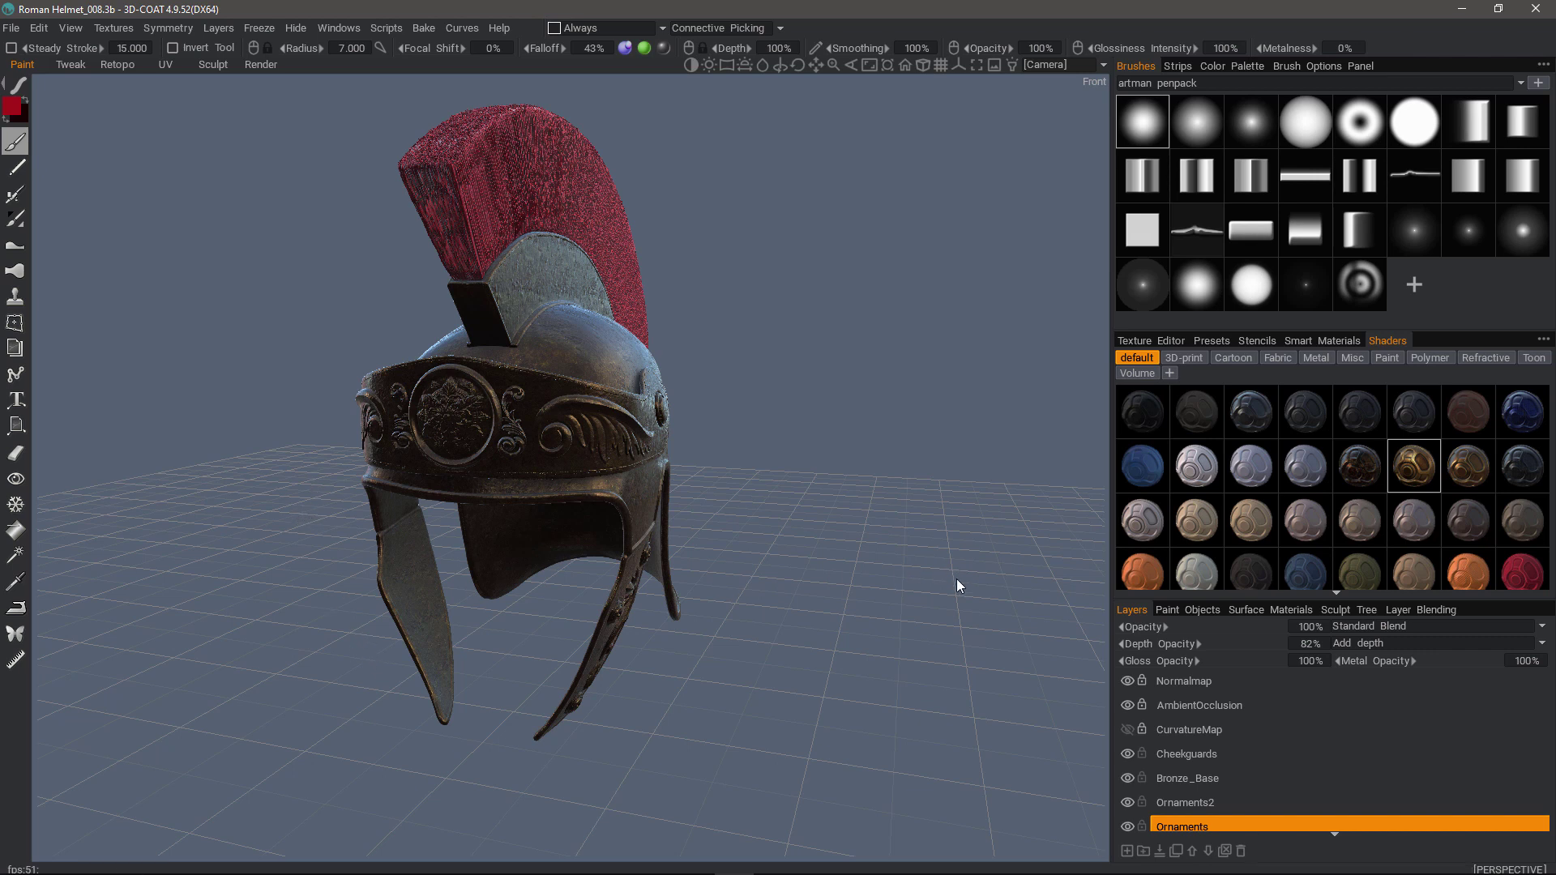
{"action": "left_click", "coordinate": [1344, 610]}
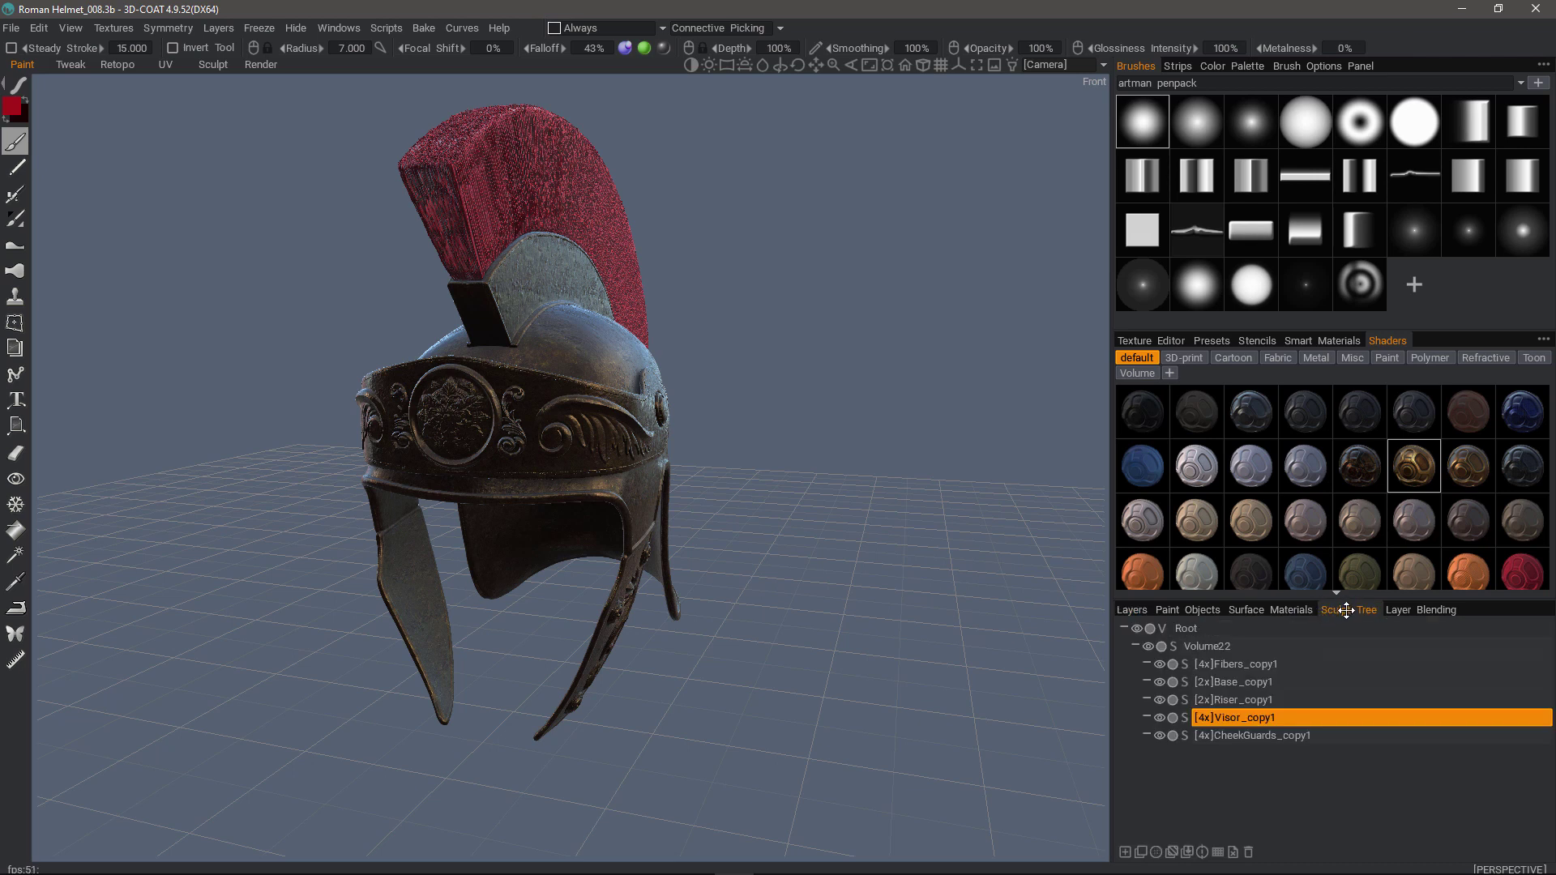
{"action": "left_click", "coordinate": [1139, 630]}
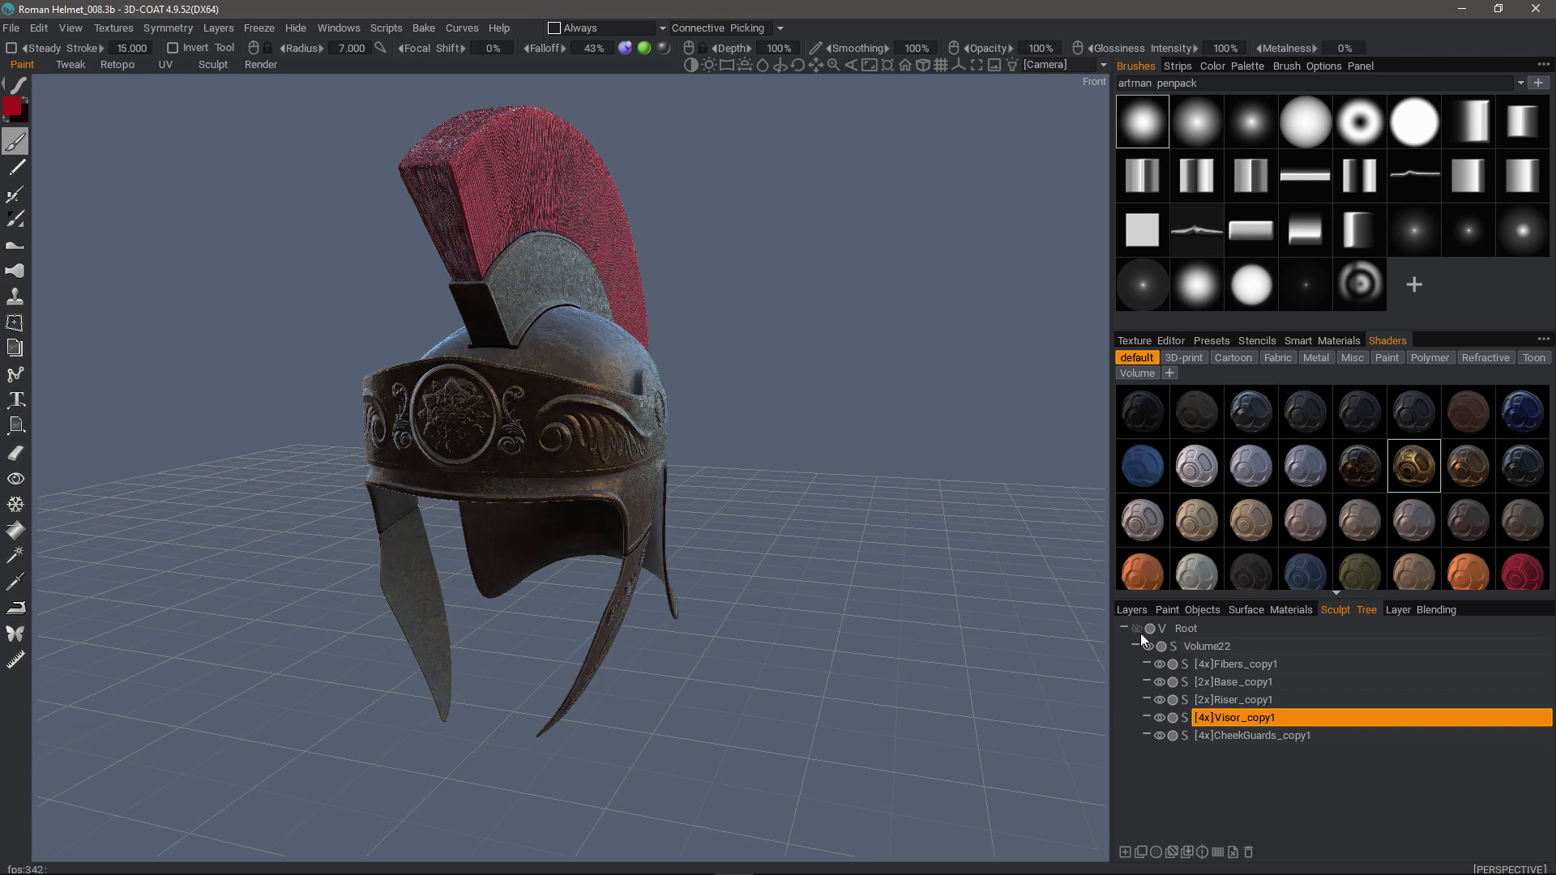
{"action": "left_click", "coordinate": [1137, 630]}
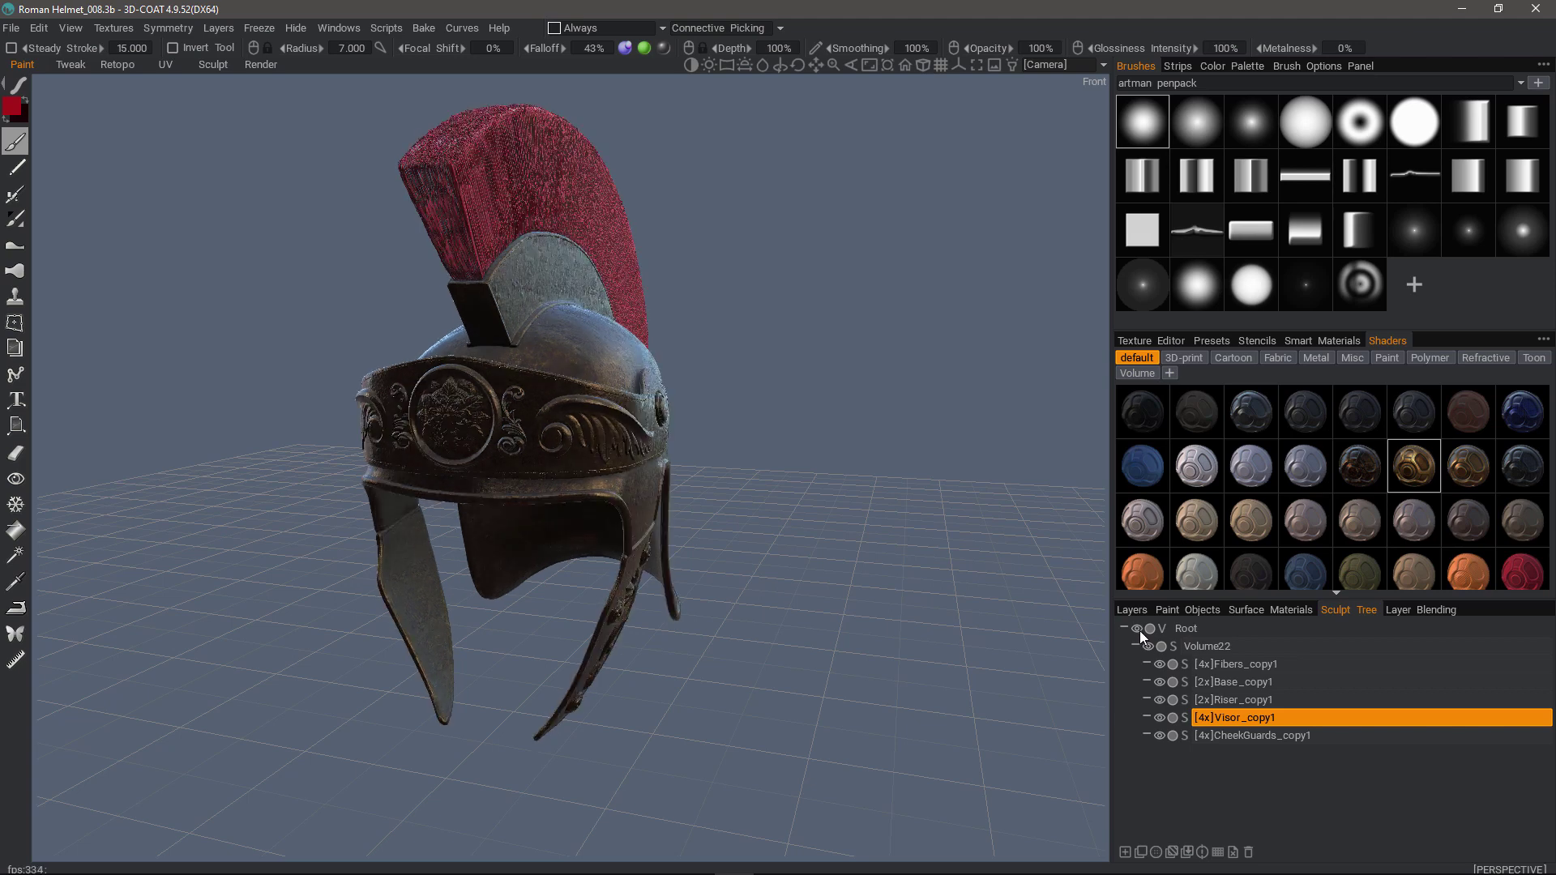
- Turn the Show Voxels in Paint Room option off and on to compare the baked mesh with the sculpt
{"action": "left_click", "coordinate": [72, 29]}
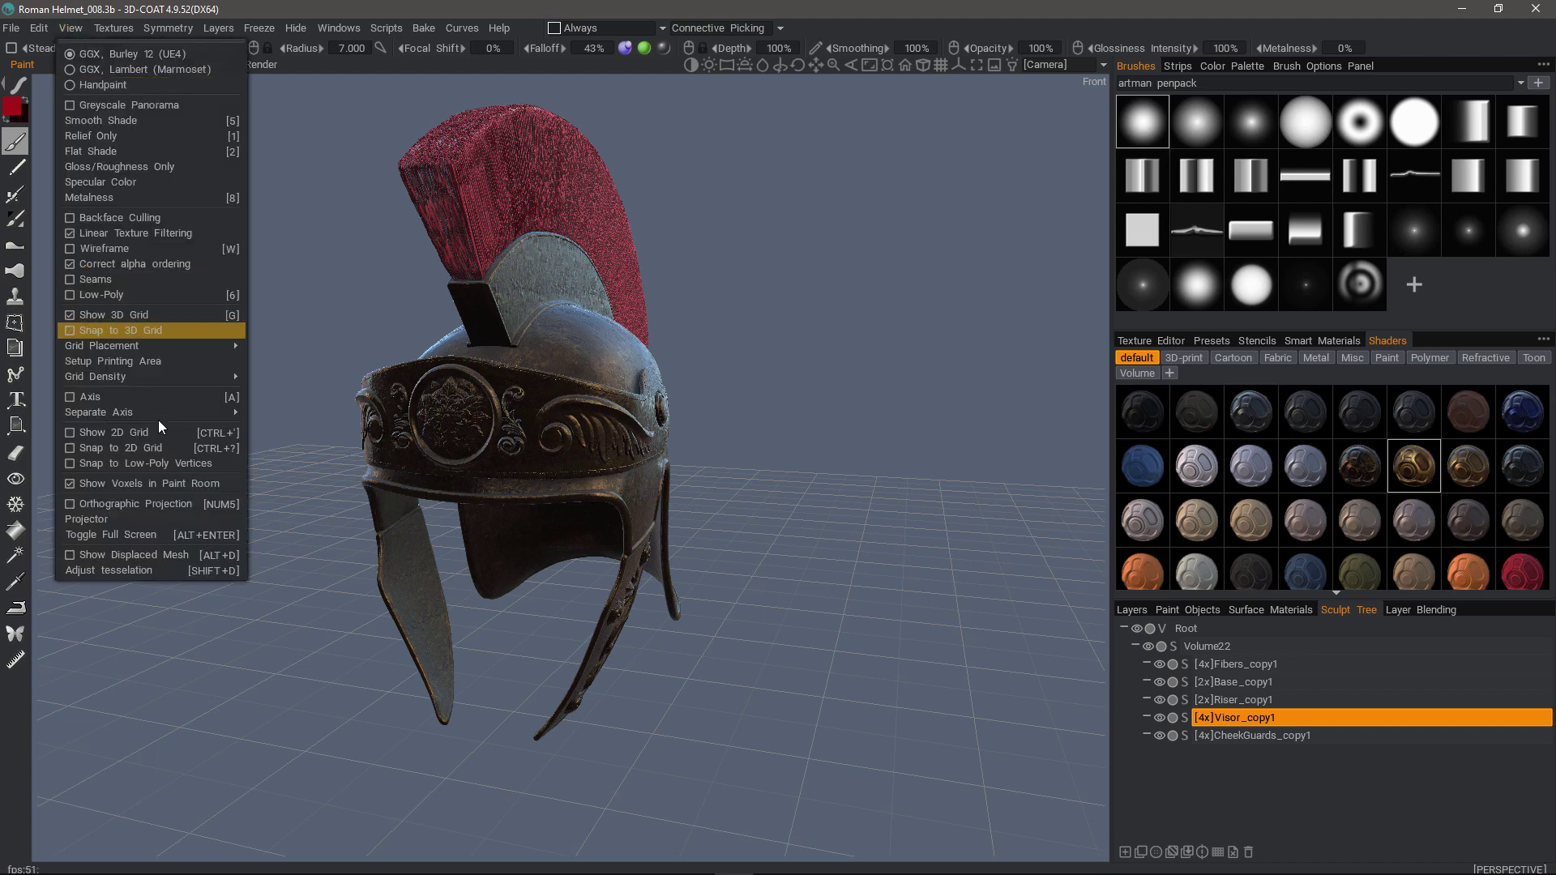
{"action": "left_click", "coordinate": [135, 483]}
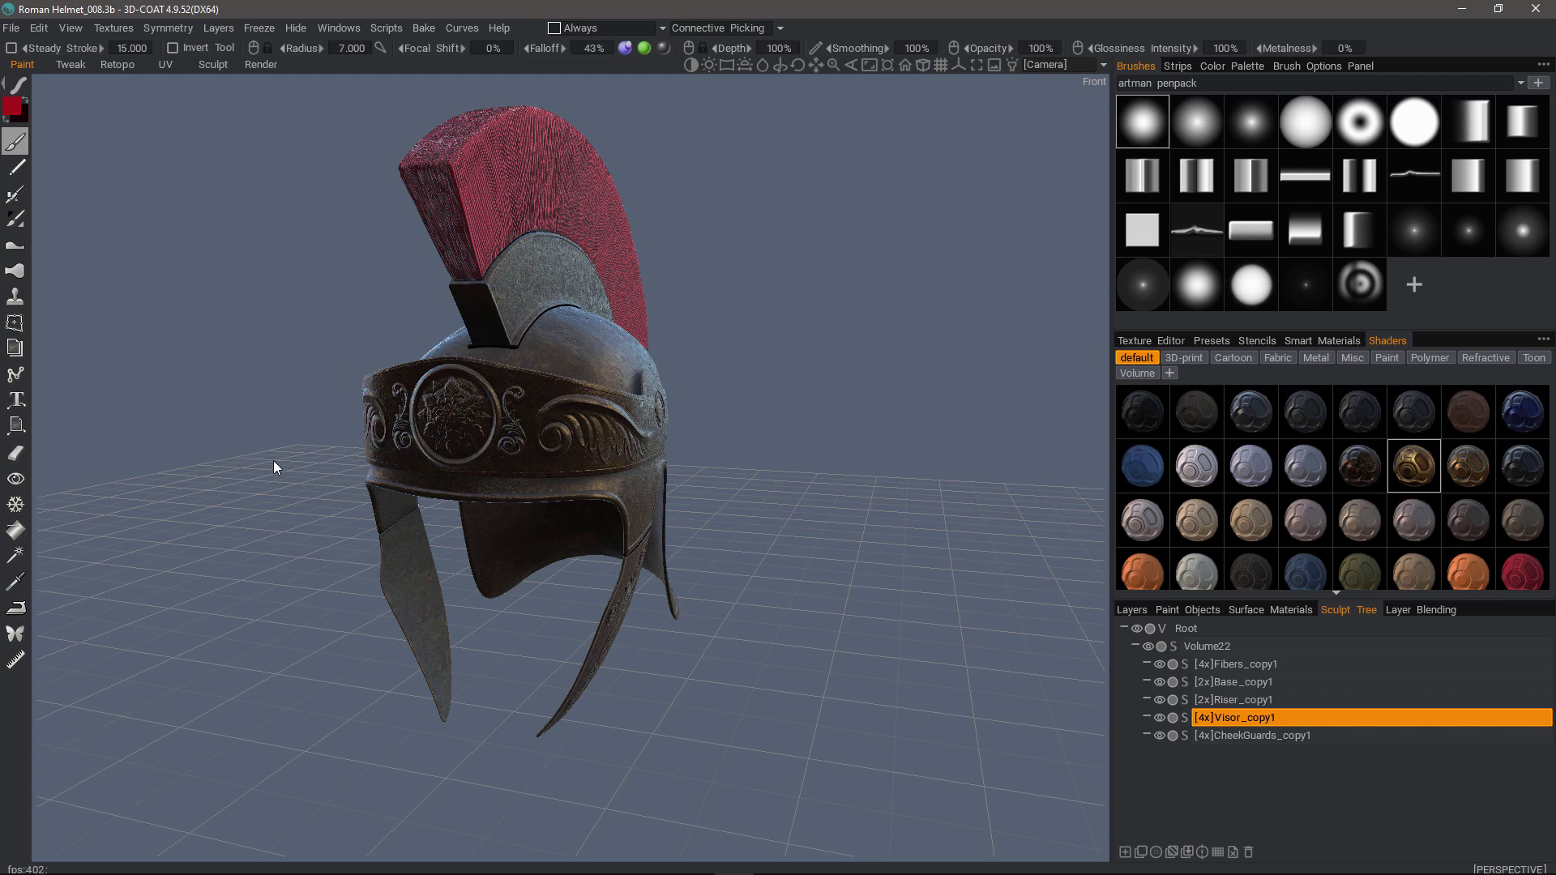
{"action": "left_click", "coordinate": [71, 28]}
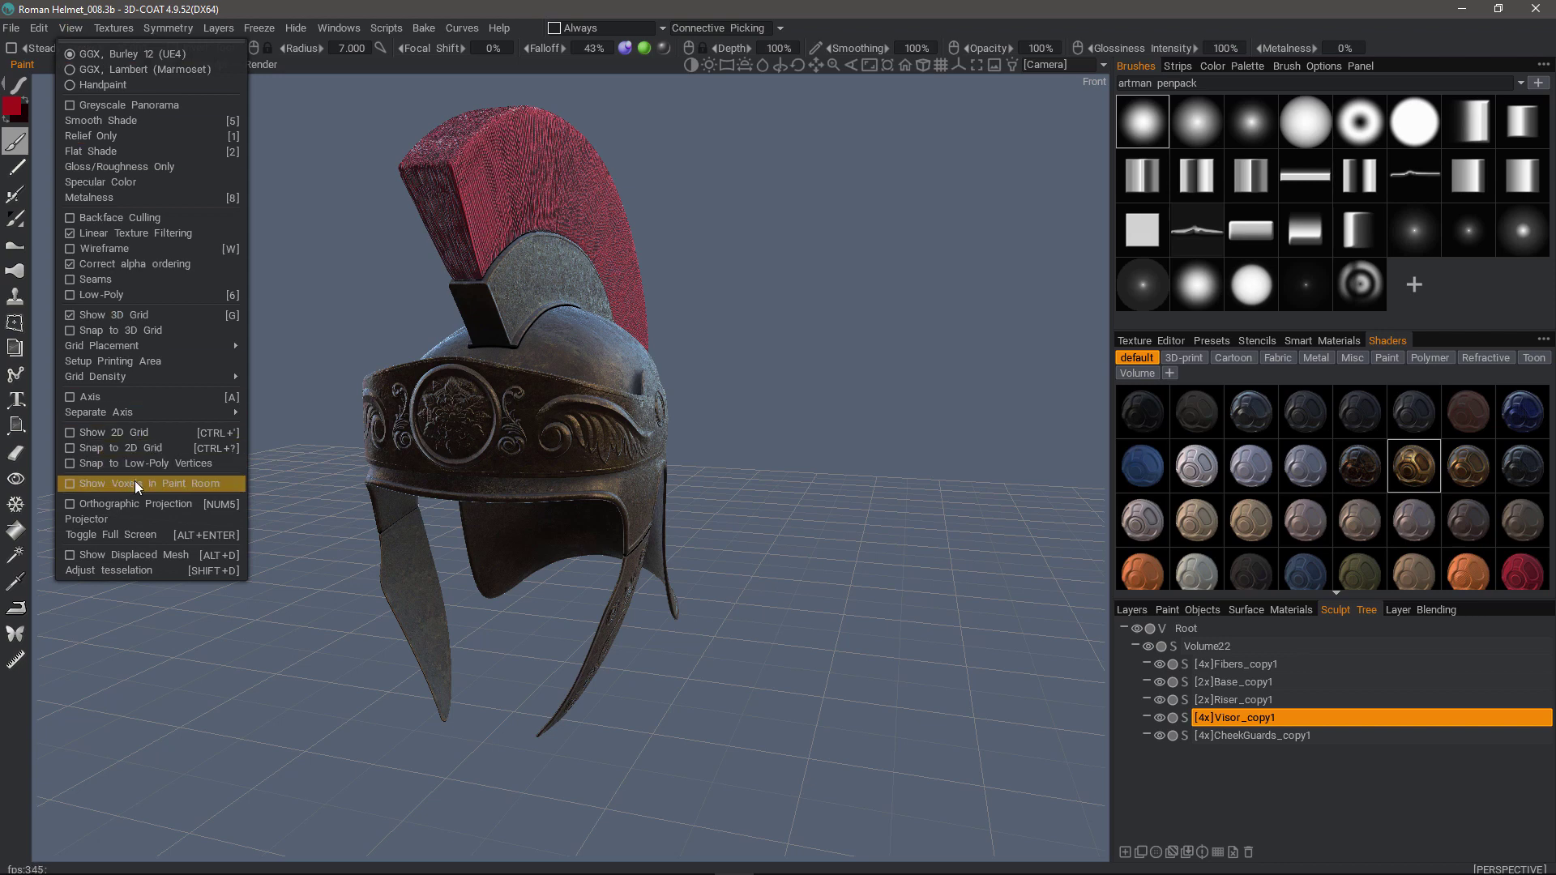
{"action": "left_click", "coordinate": [101, 484]}
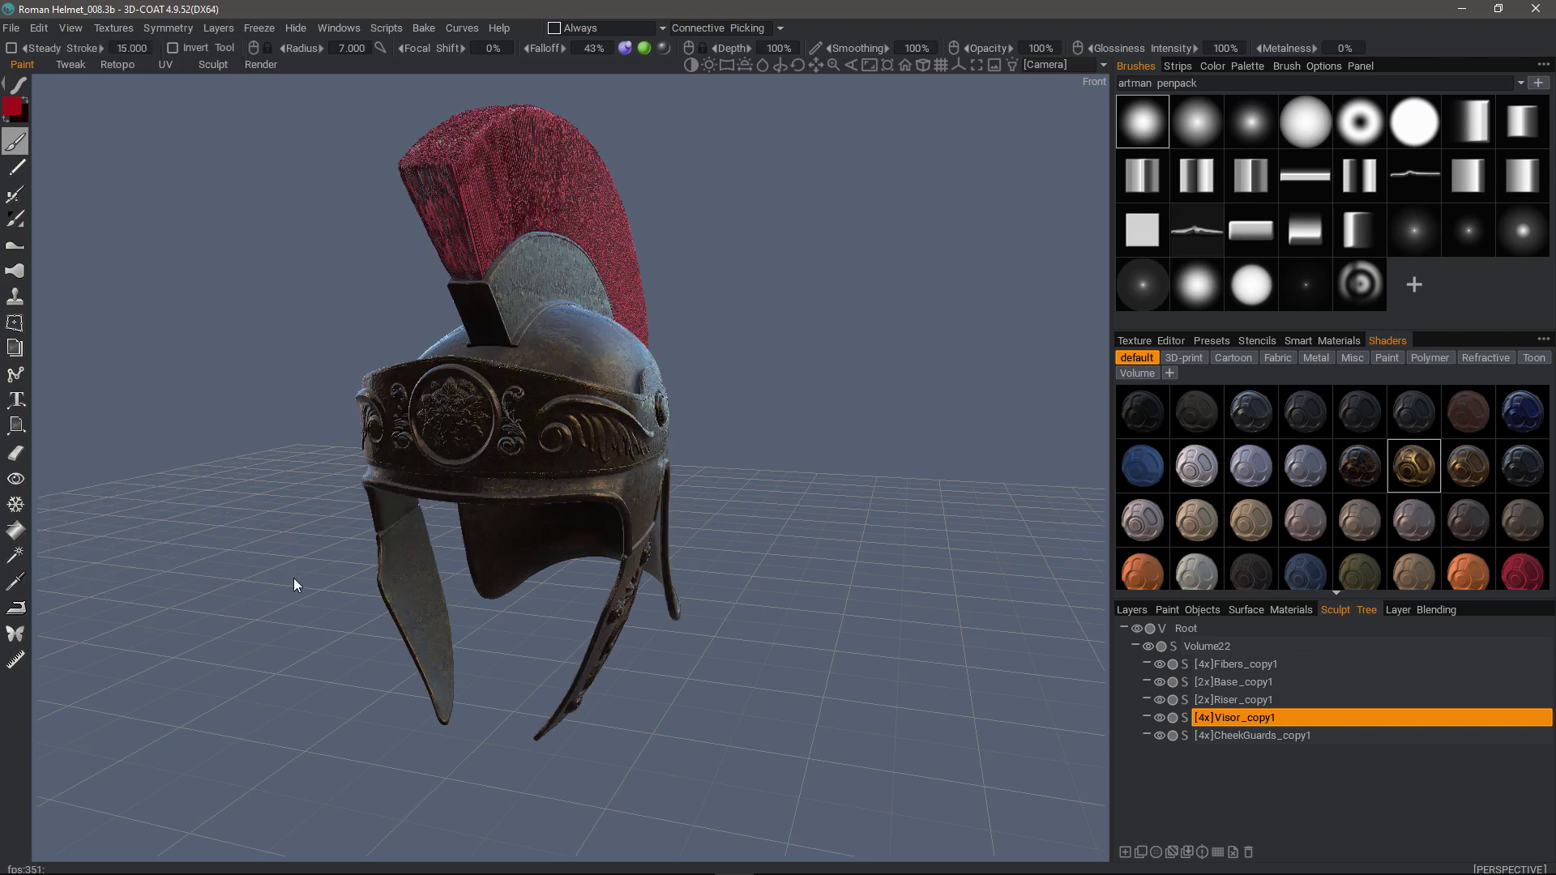
- Hide the Fibers, Base, Riser and Visor paint objects one by one and restore them to check the separate helmet parts
{"action": "left_click", "coordinate": [1184, 610]}
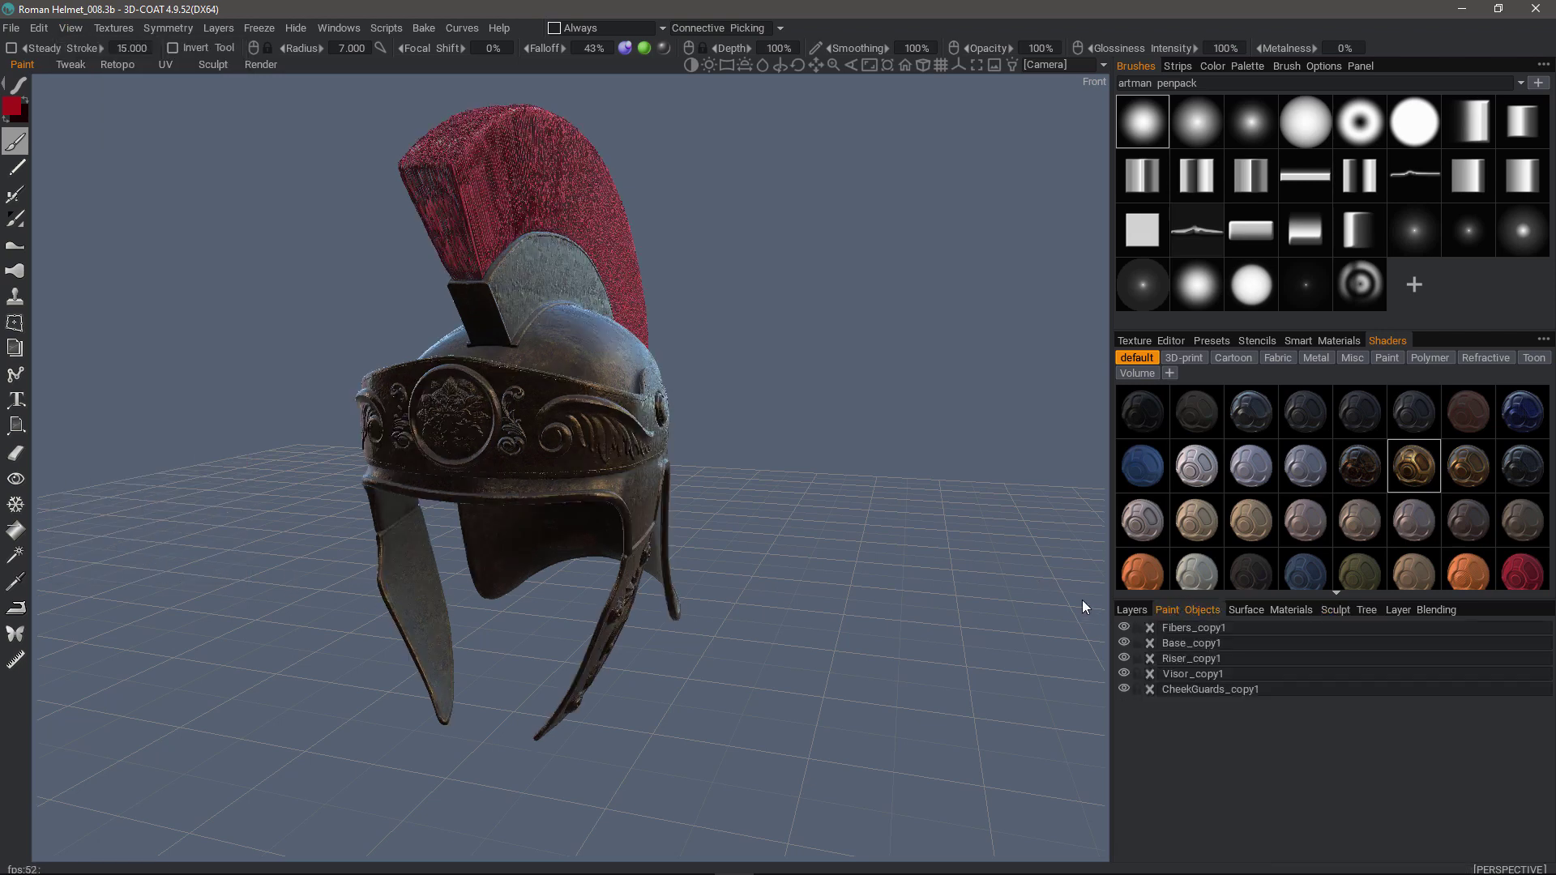
{"action": "left_click", "coordinate": [1125, 628]}
{"action": "left_click", "coordinate": [1124, 643]}
{"action": "left_click", "coordinate": [1123, 658]}
{"action": "left_click", "coordinate": [1124, 674]}
{"action": "left_click", "coordinate": [1125, 629]}
{"action": "left_click", "coordinate": [1123, 643]}
{"action": "left_click", "coordinate": [1123, 658]}
- Turn off Show Voxels in Paint Room and display the wireframe over the baked helmet mesh
{"action": "left_click", "coordinate": [71, 27]}
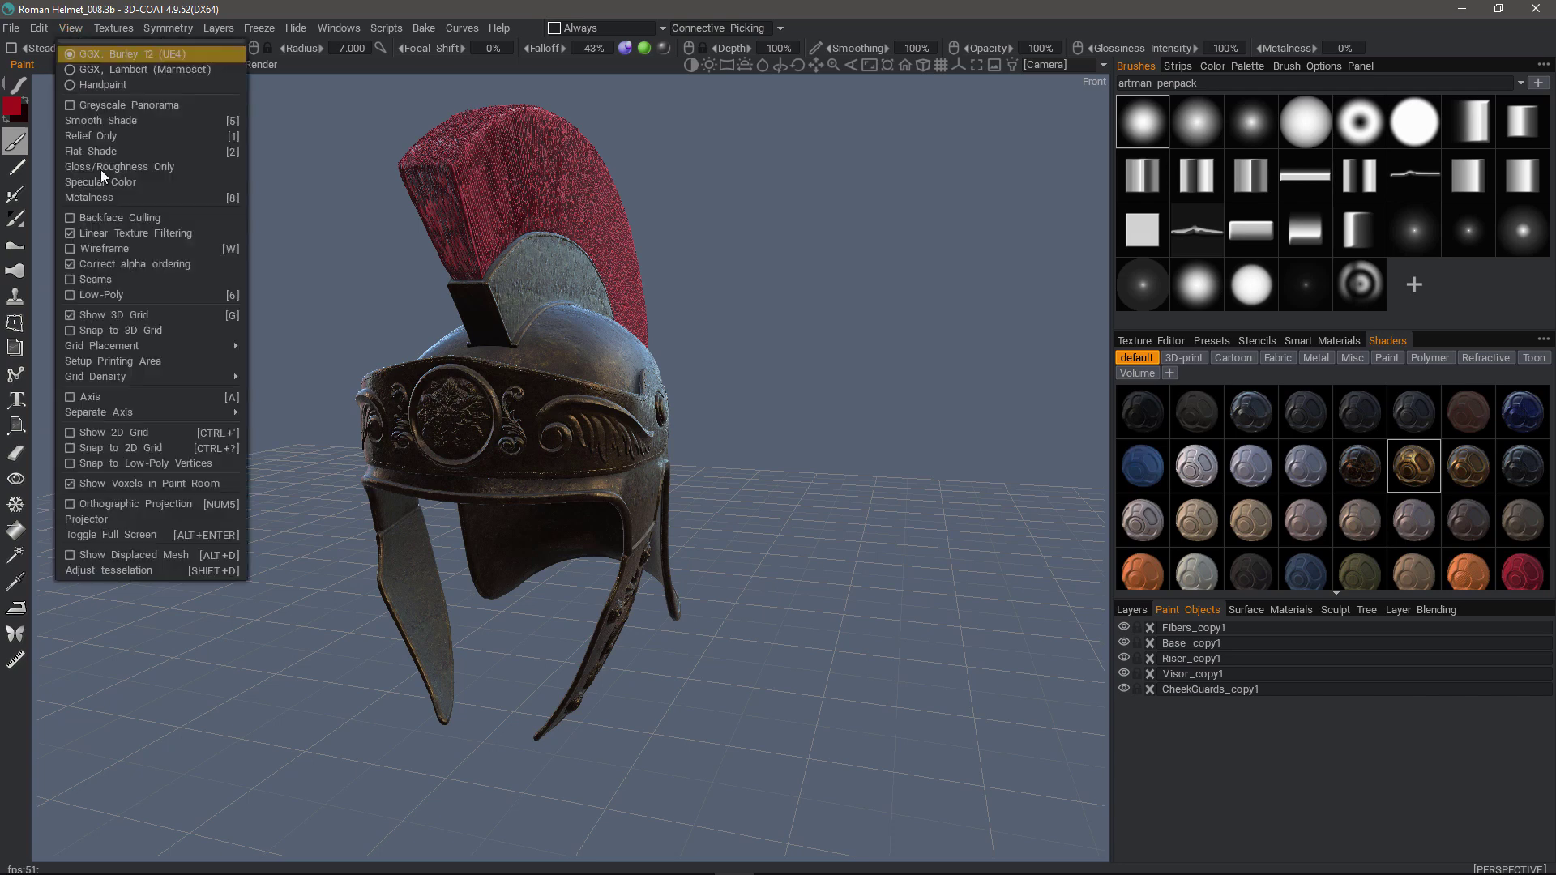
{"action": "left_click", "coordinate": [146, 484]}
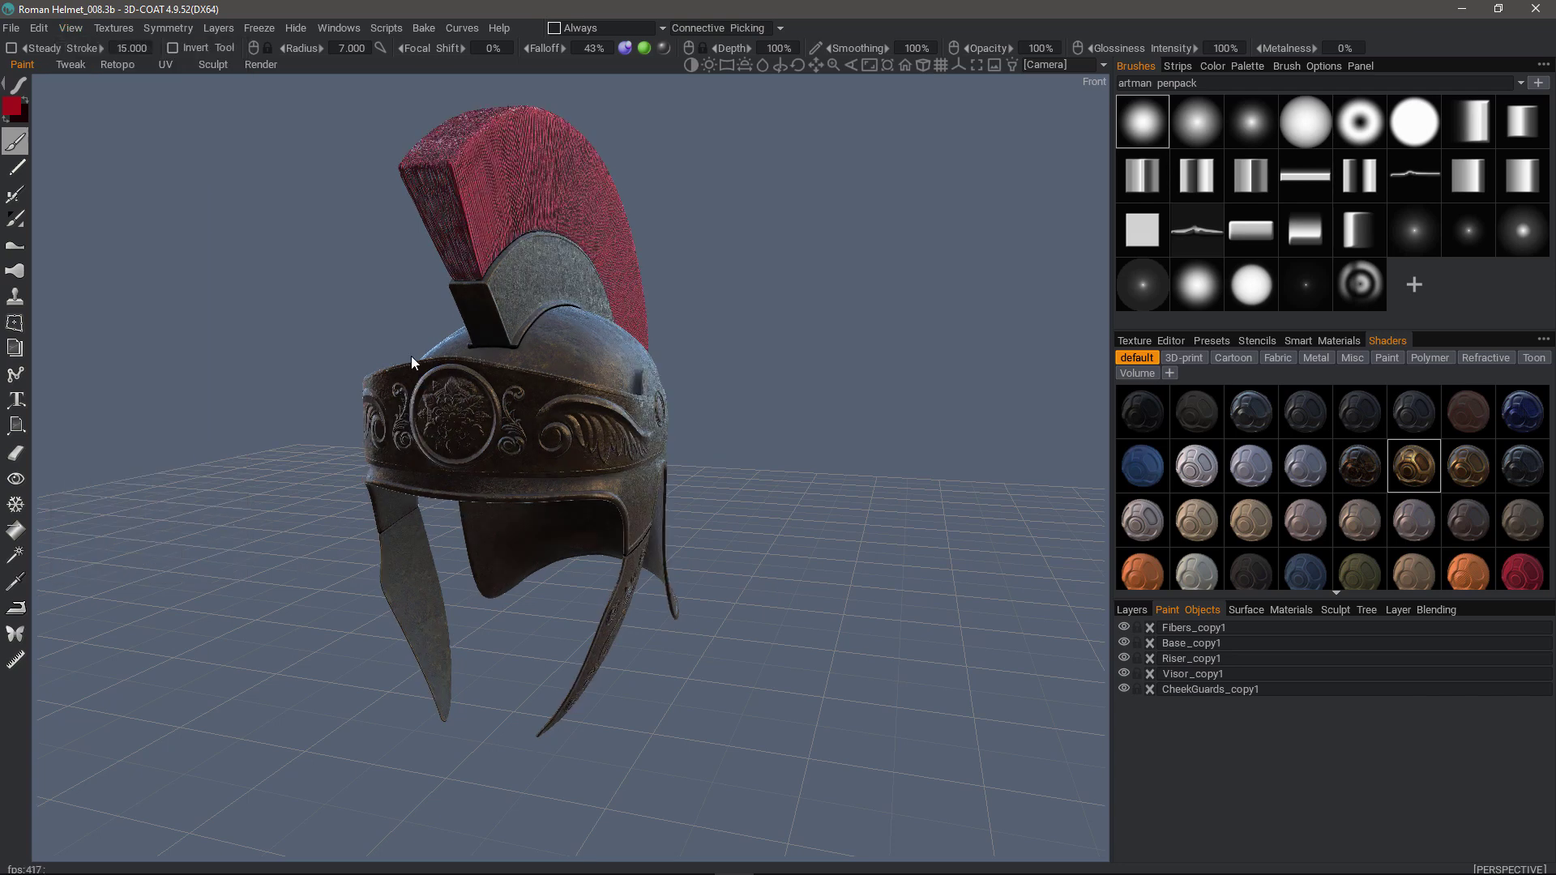
{"action": "left_click_drag", "start_coordinate": [298, 414], "coordinate": [489, 446]}
{"action": "key", "text": "w"}
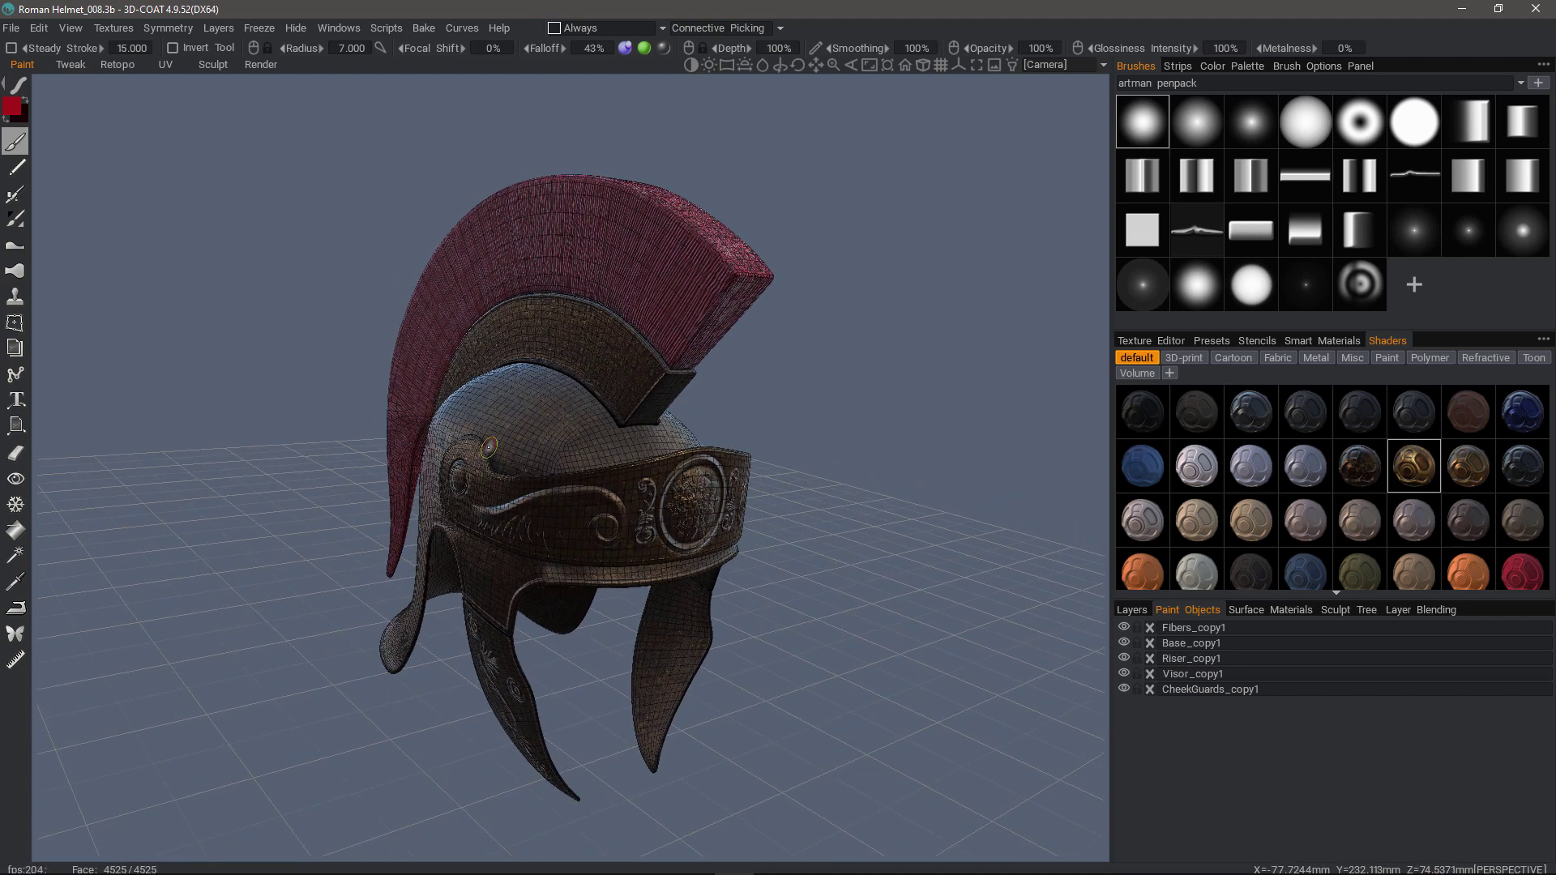
{"action": "left_click_drag", "start_coordinate": [489, 447], "coordinate": [501, 452]}
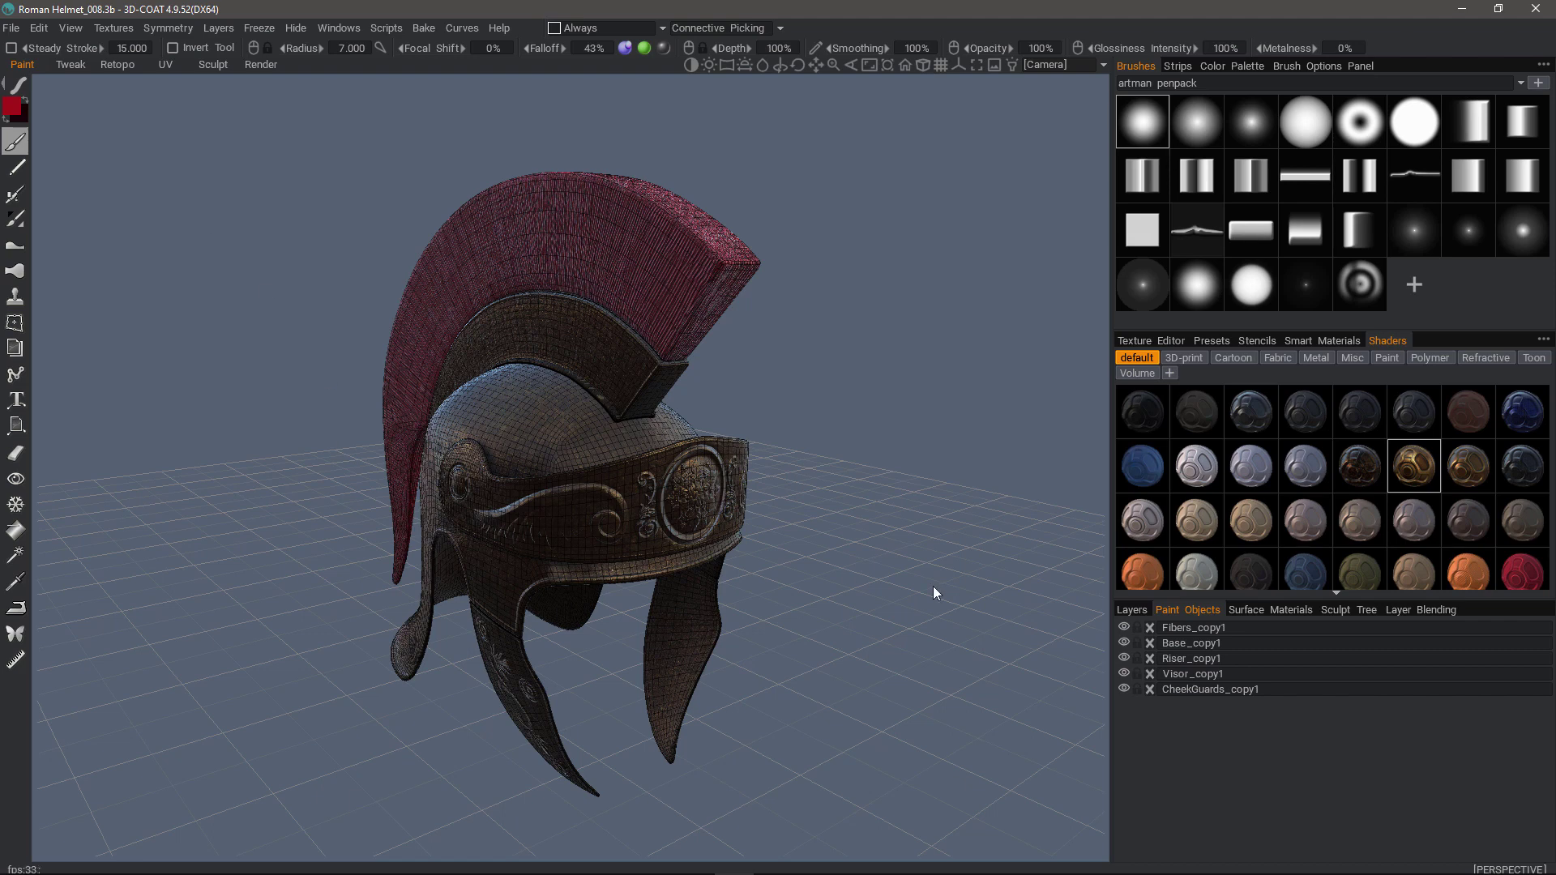
- Display the paint layers and look up the Calculate Occlusion command among the texture tools
{"action": "left_click", "coordinate": [1131, 609]}
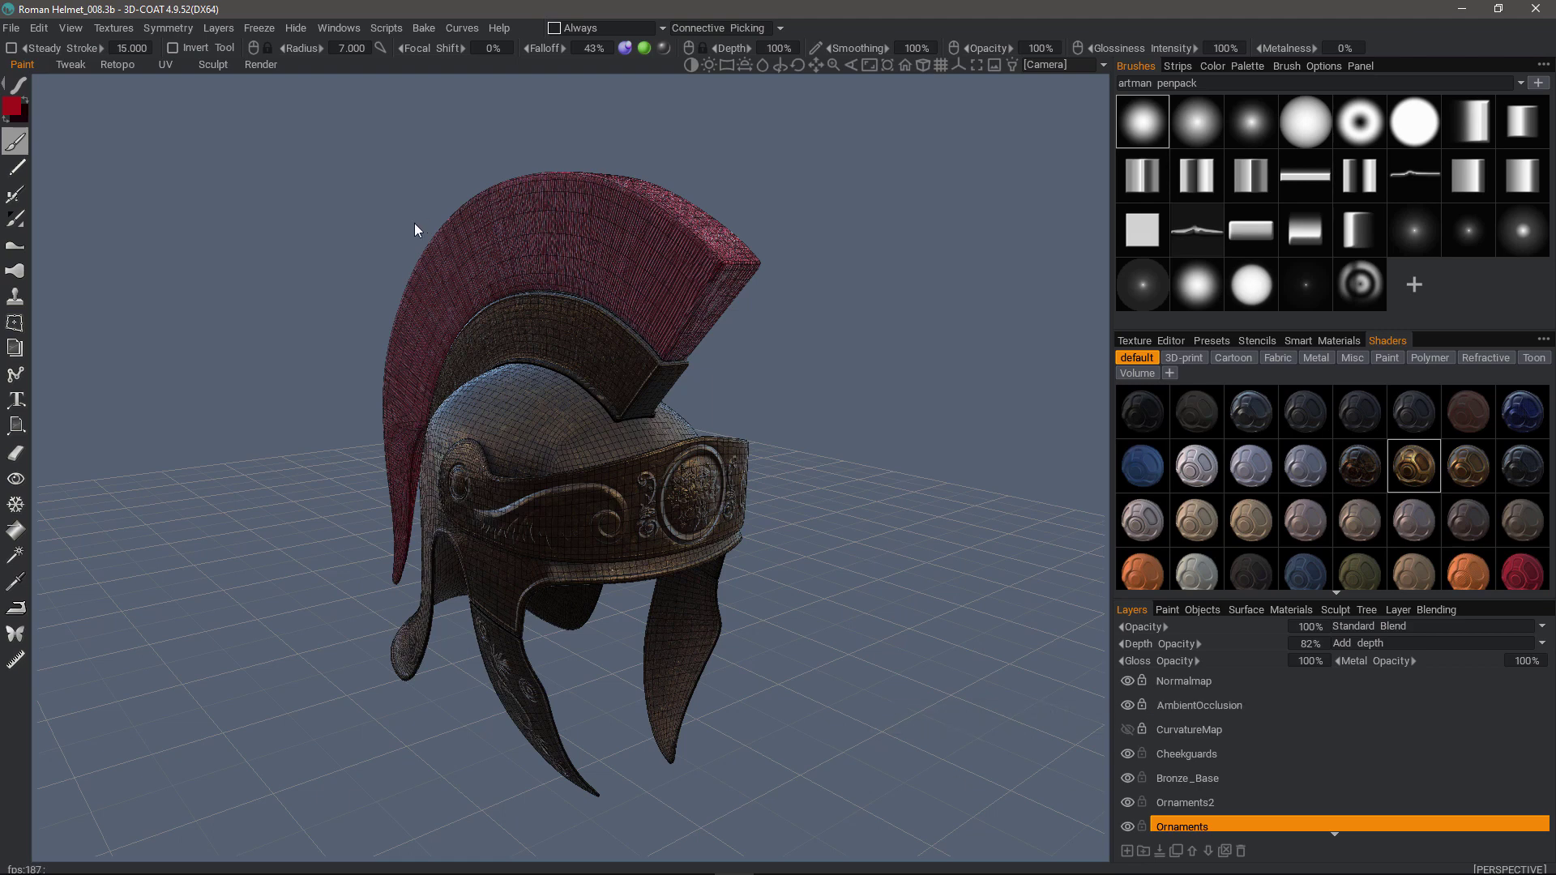
{"action": "left_click", "coordinate": [115, 31]}
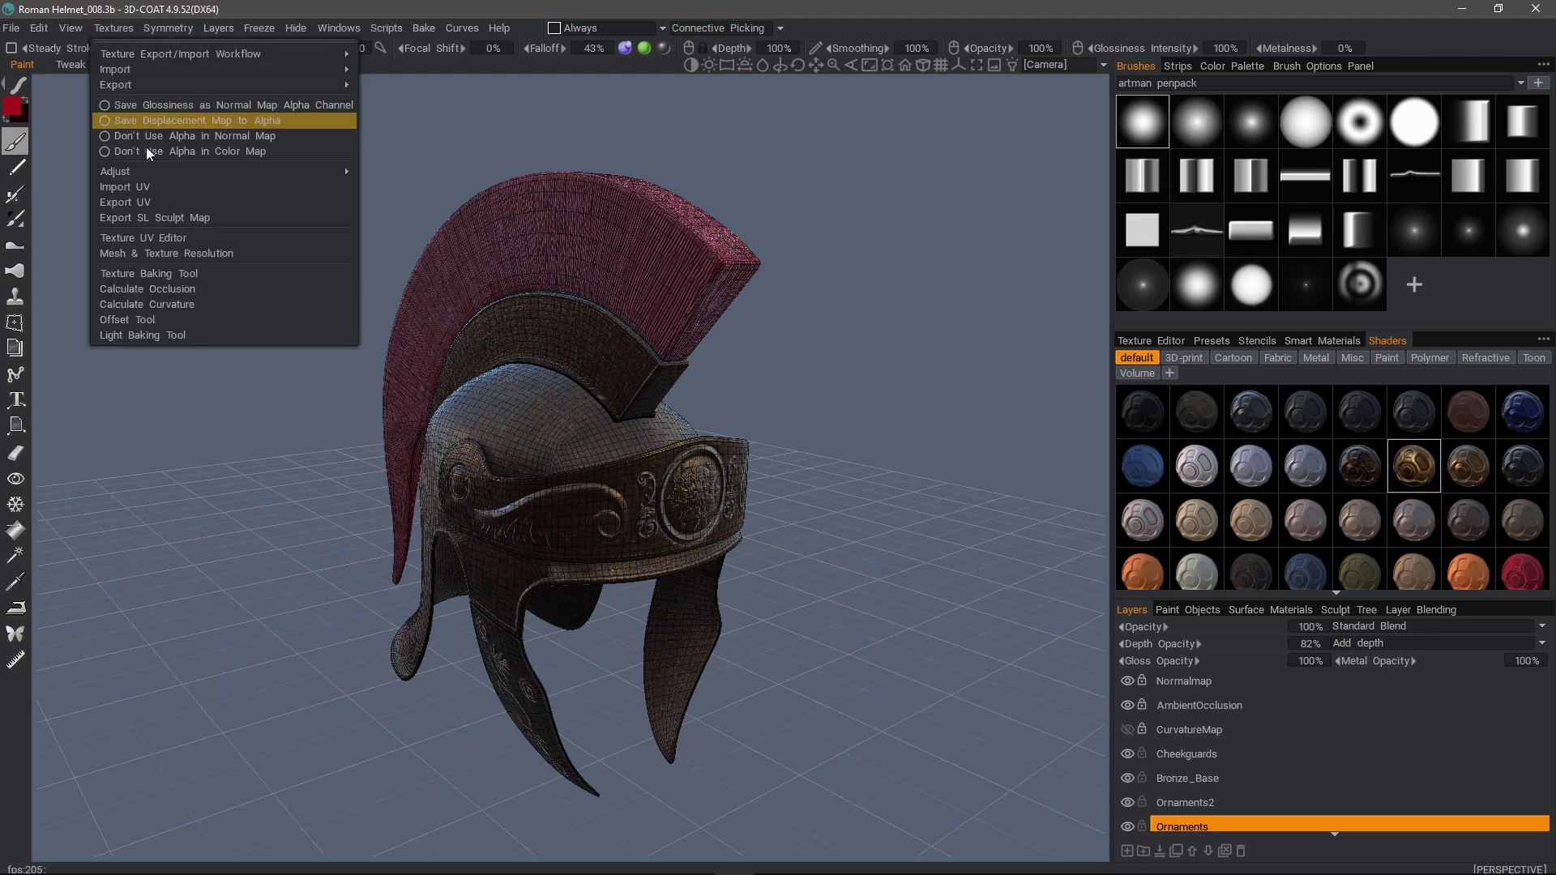
{"action": "left_click", "coordinate": [169, 285]}
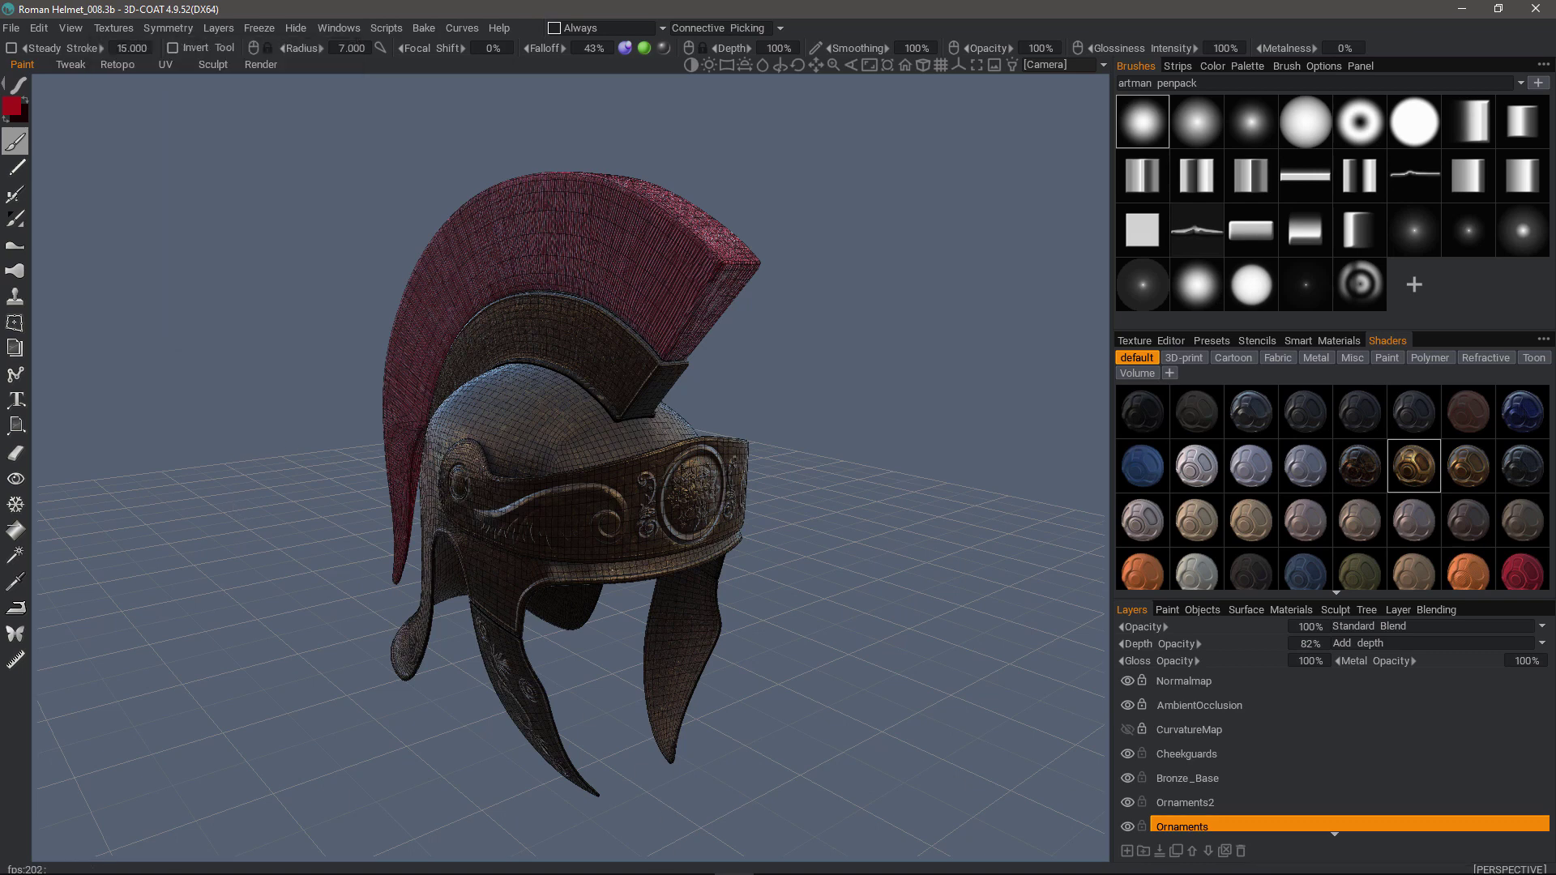
- Switch to Blender, maximize its window, and return to 3D-Coat
{"action": "left_click", "coordinate": [694, 865]}
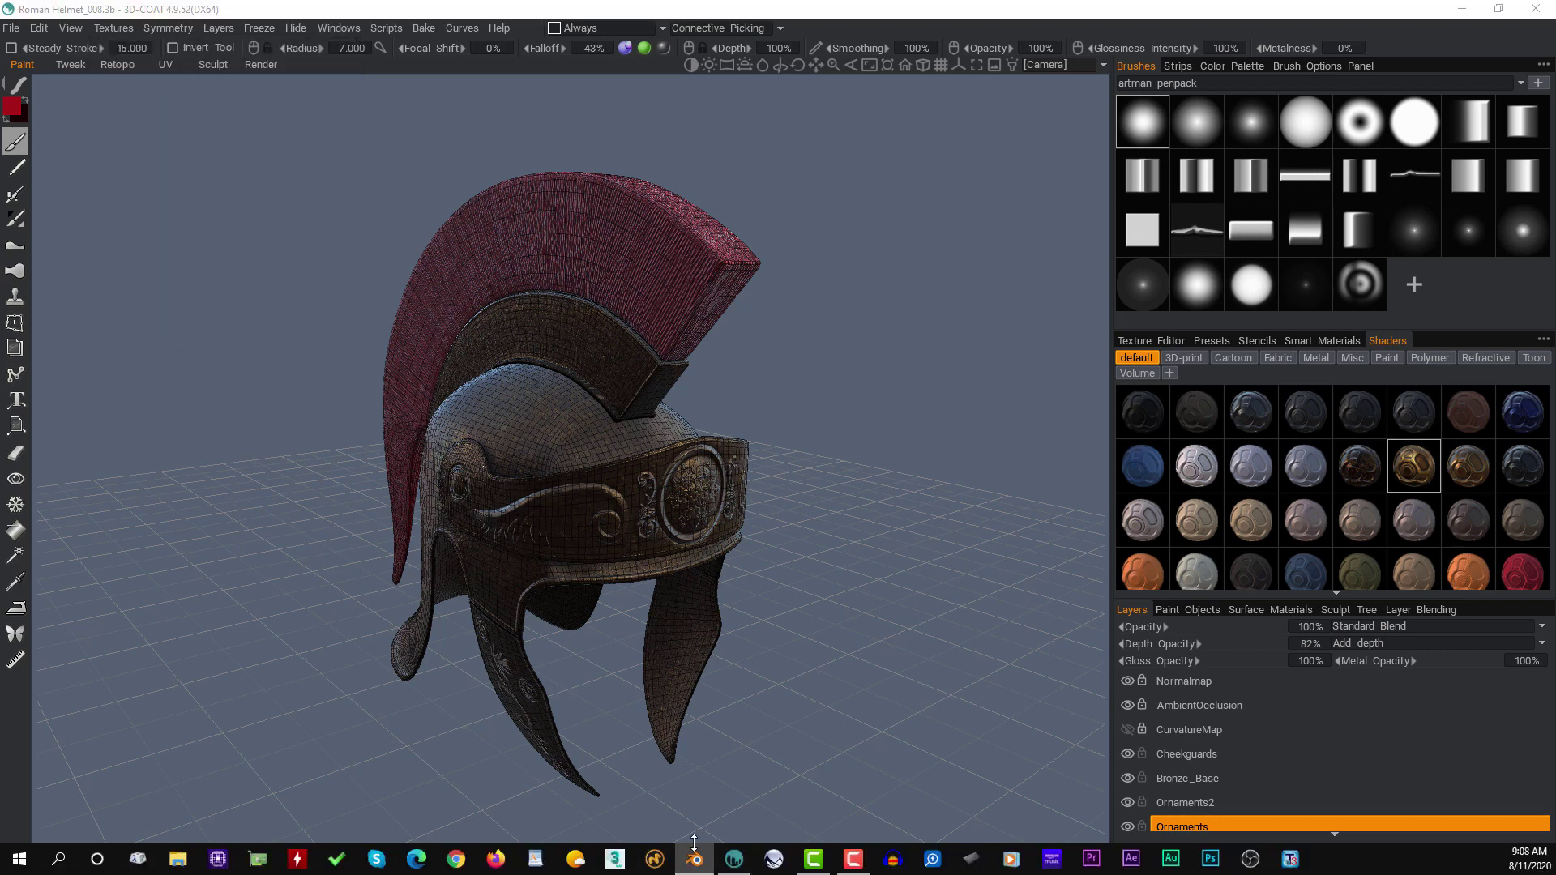
{"action": "left_click_drag", "start_coordinate": [0, 138], "coordinate": [783, 58]}
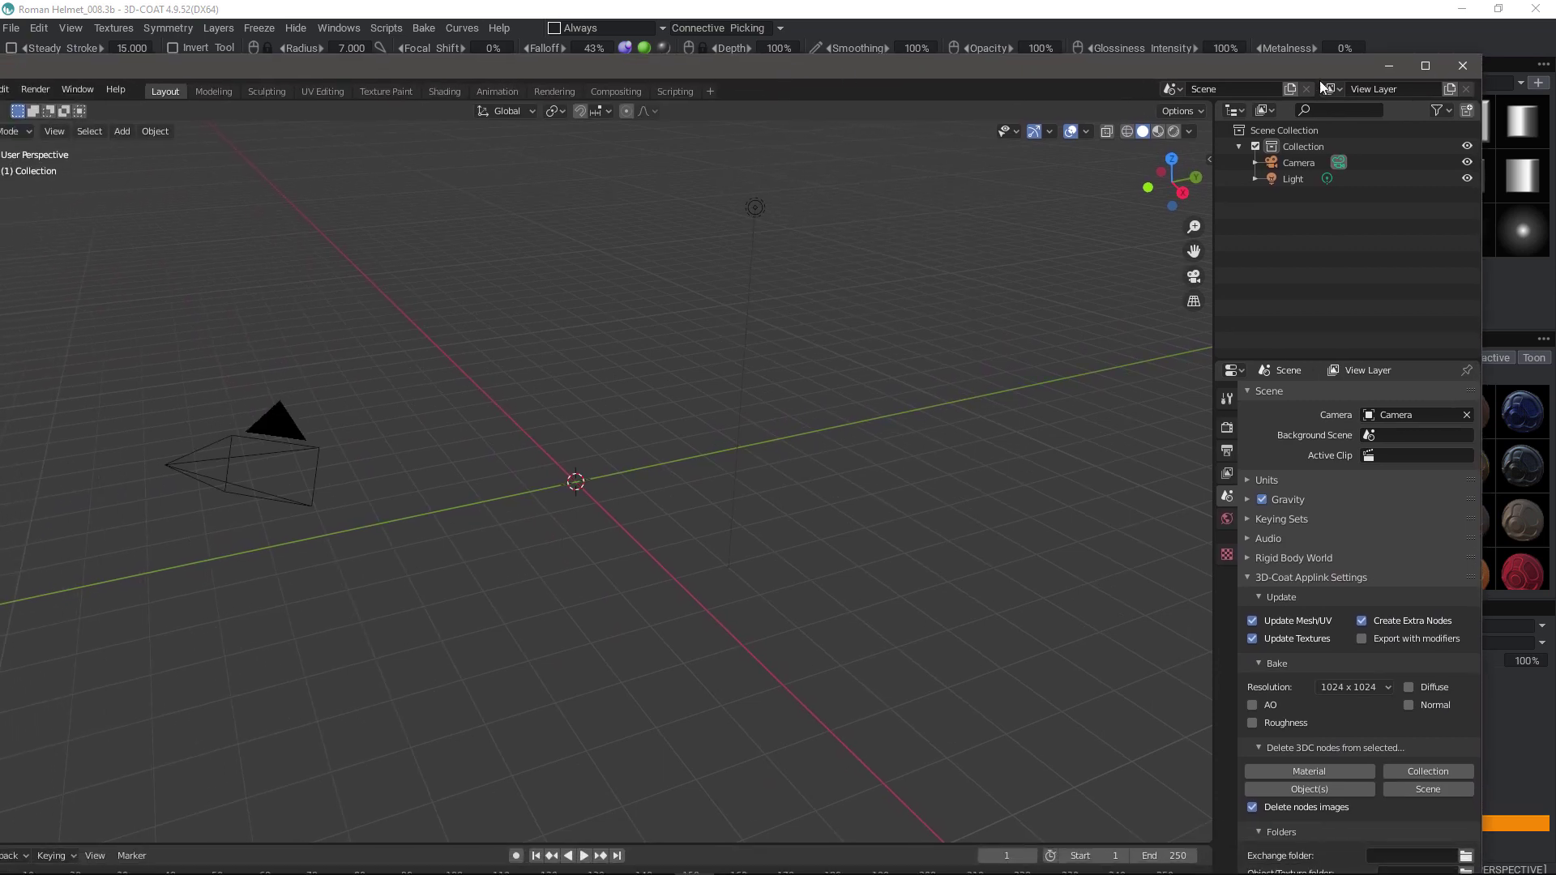
{"action": "left_click", "coordinate": [1426, 67]}
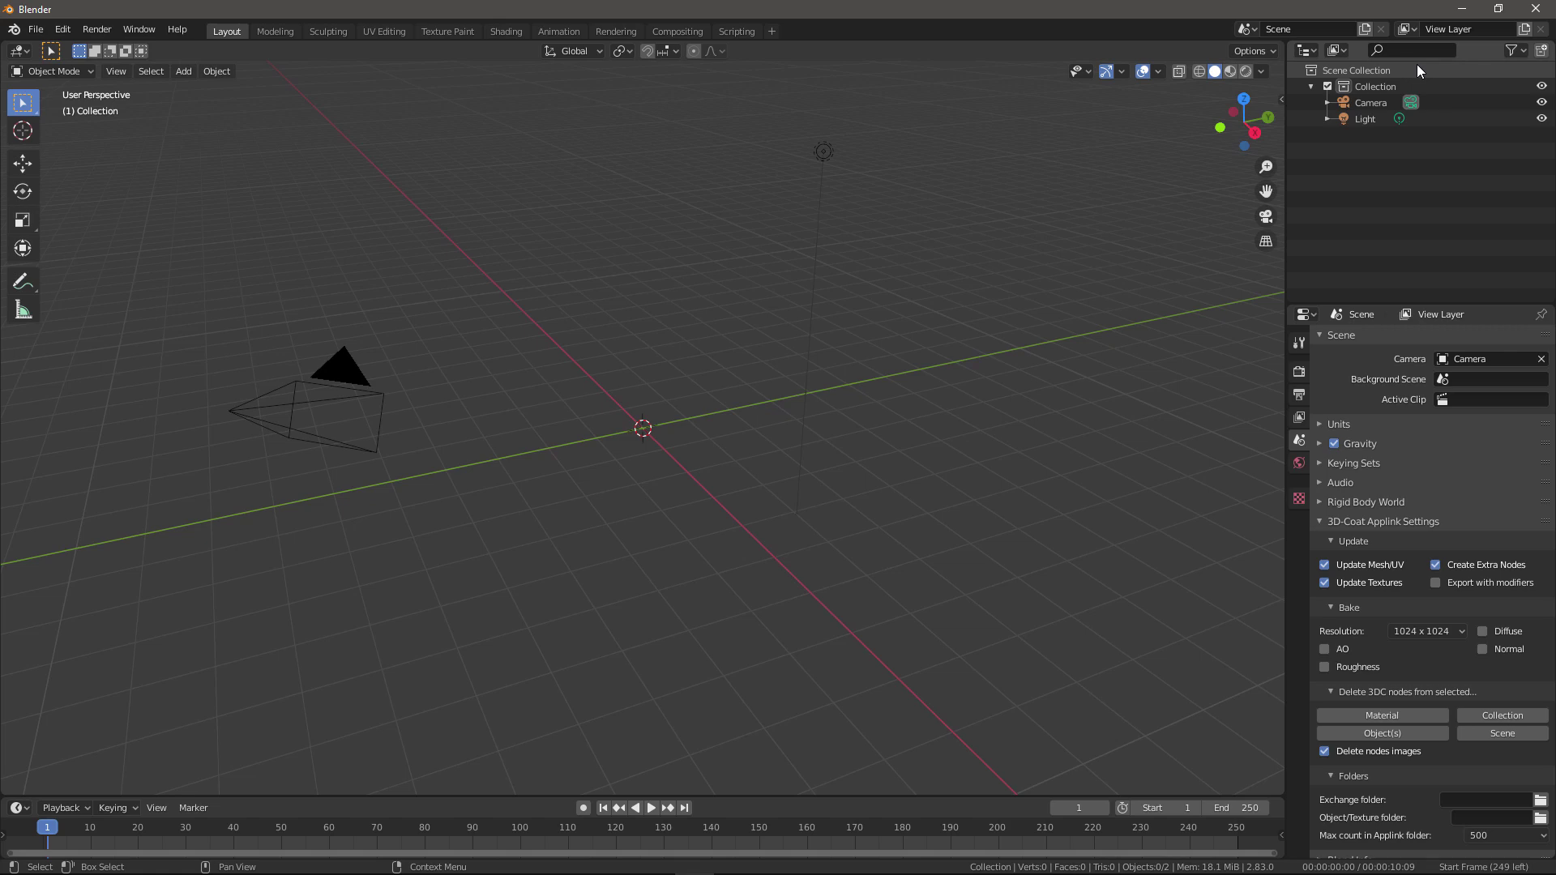
{"action": "left_click", "coordinate": [731, 858]}
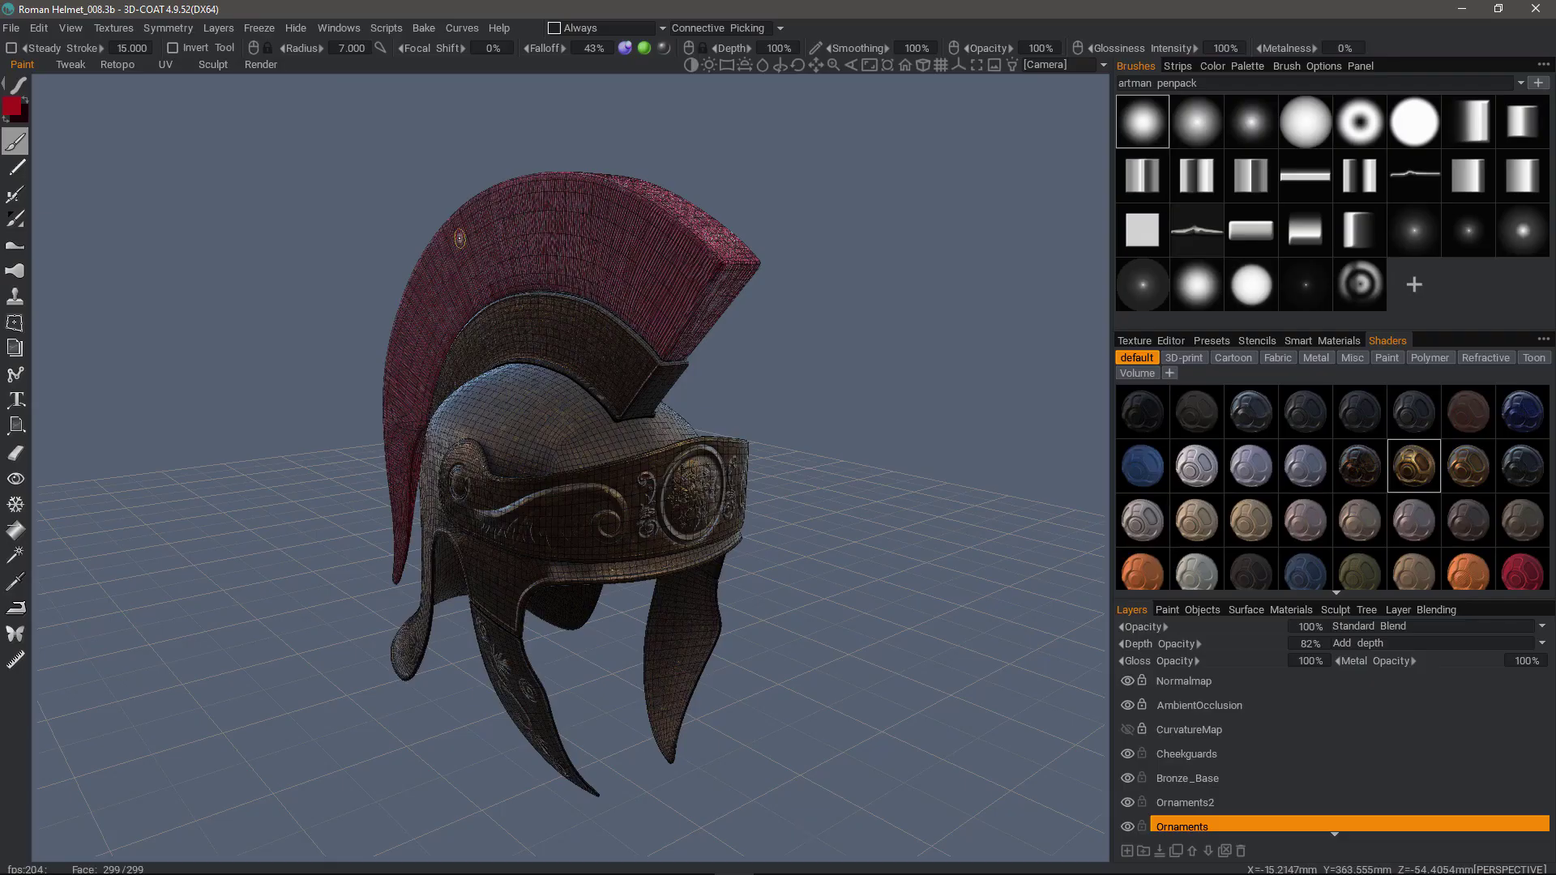
- Start an export to Blender as Roman Helmet in fbx format in the AppLinks Exchange\Blender folder, replacing the existing file
{"action": "left_click", "coordinate": [12, 28]}
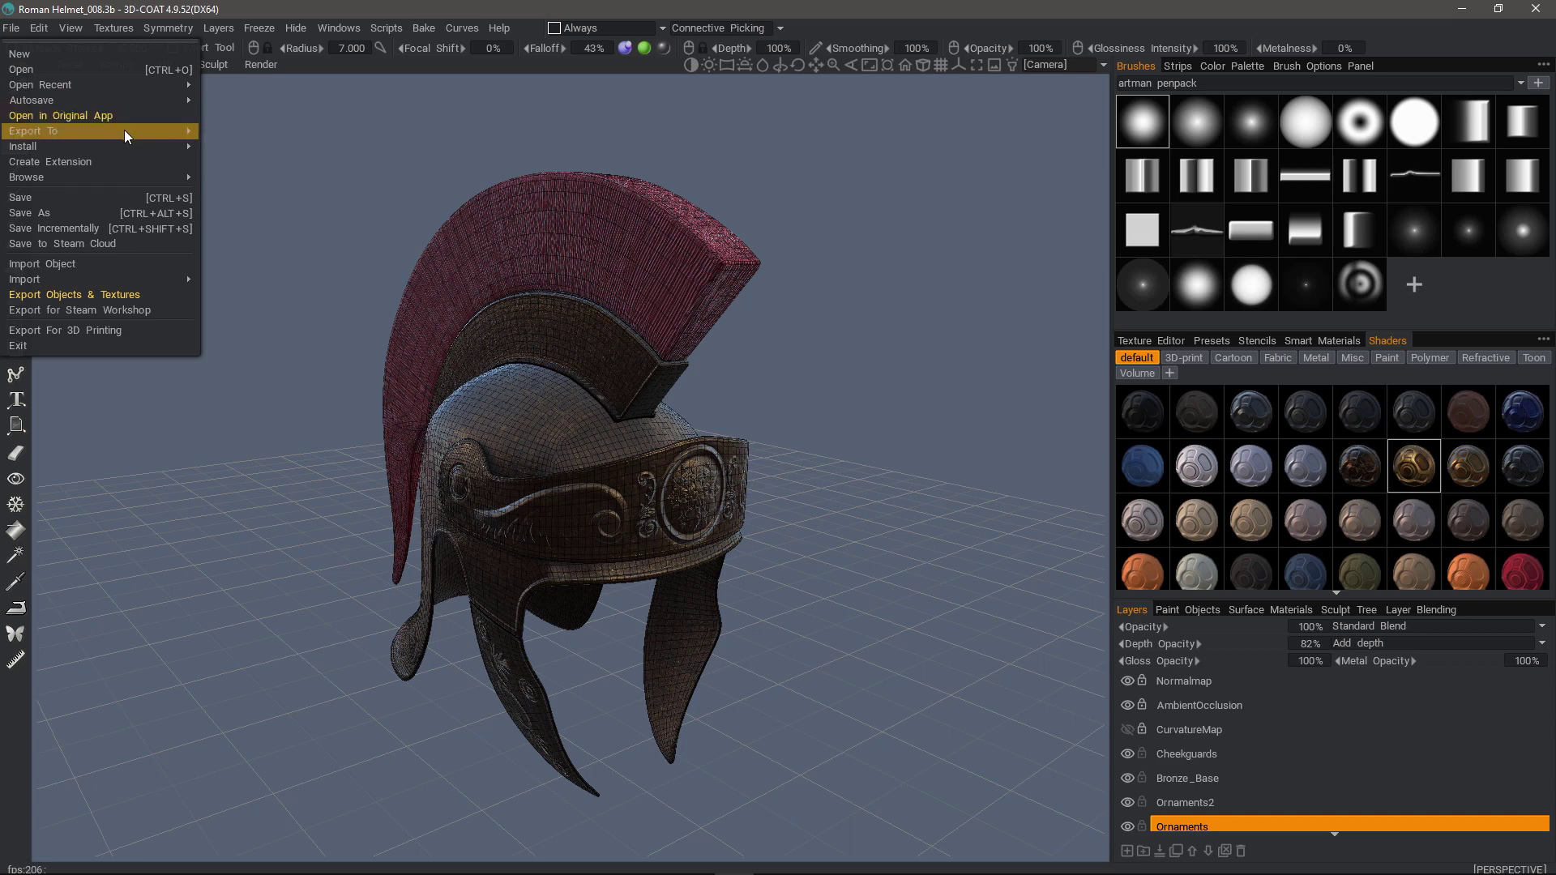
{"action": "mouse_move", "coordinate": [124, 130]}
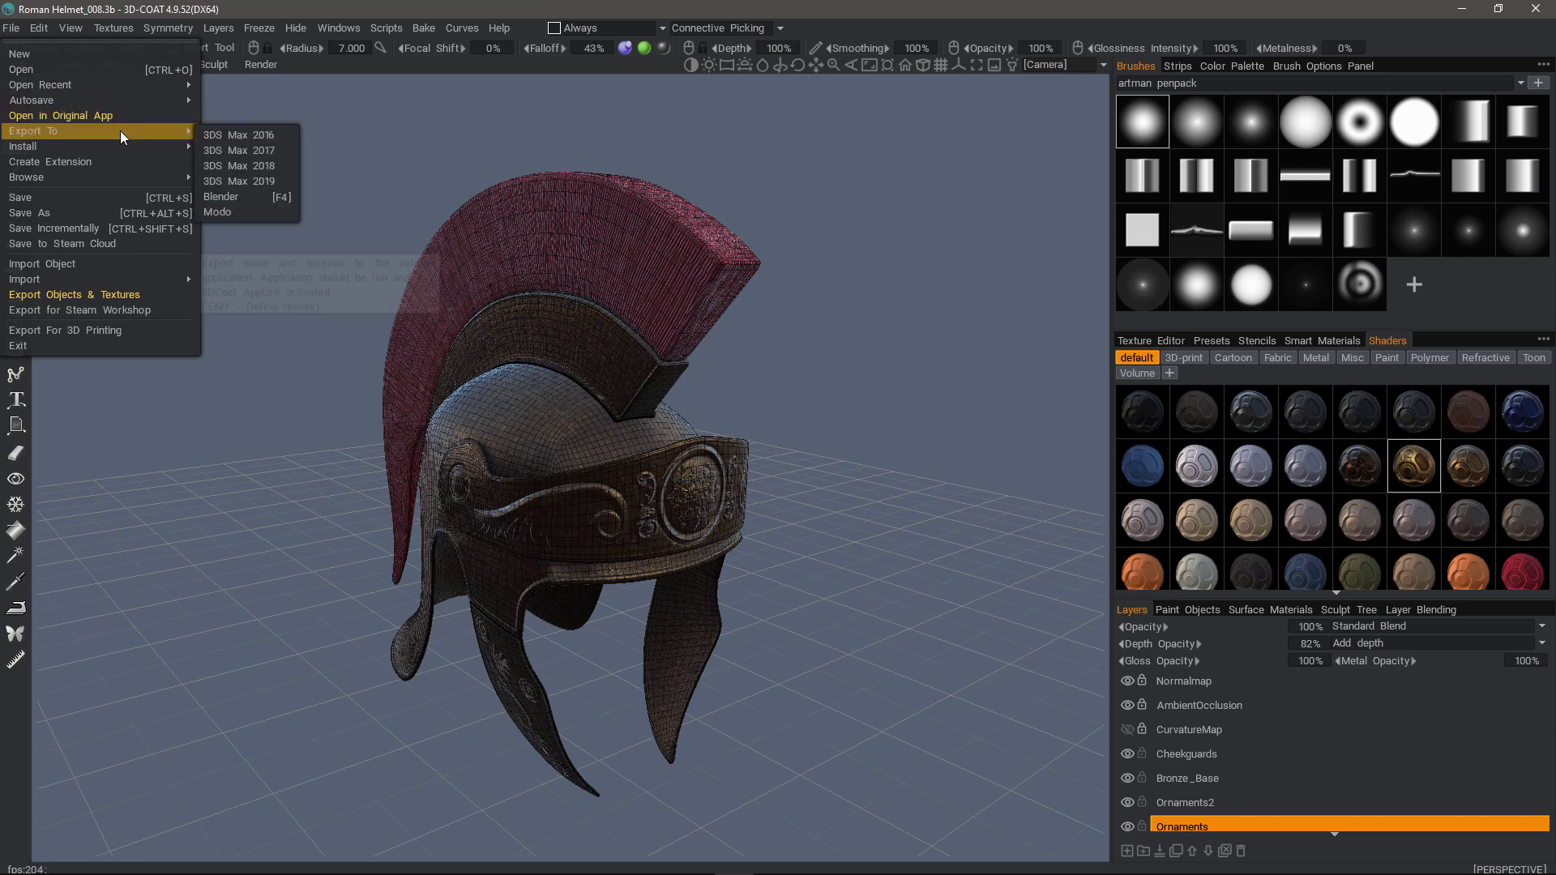
{"action": "left_click", "coordinate": [249, 196]}
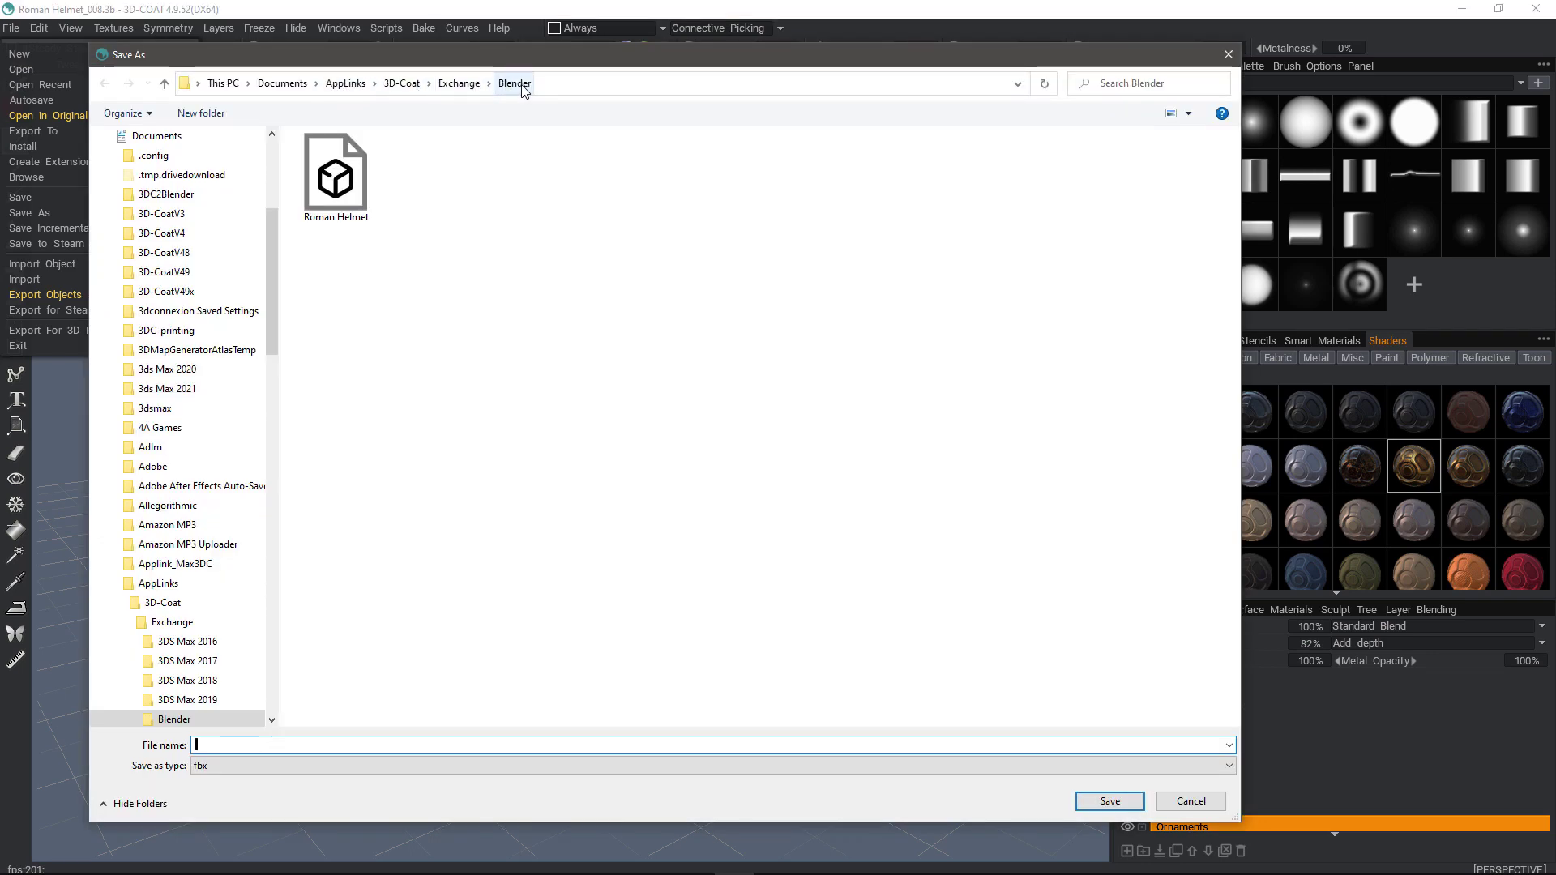
{"action": "left_click", "coordinate": [336, 174]}
{"action": "left_click", "coordinate": [339, 766]}
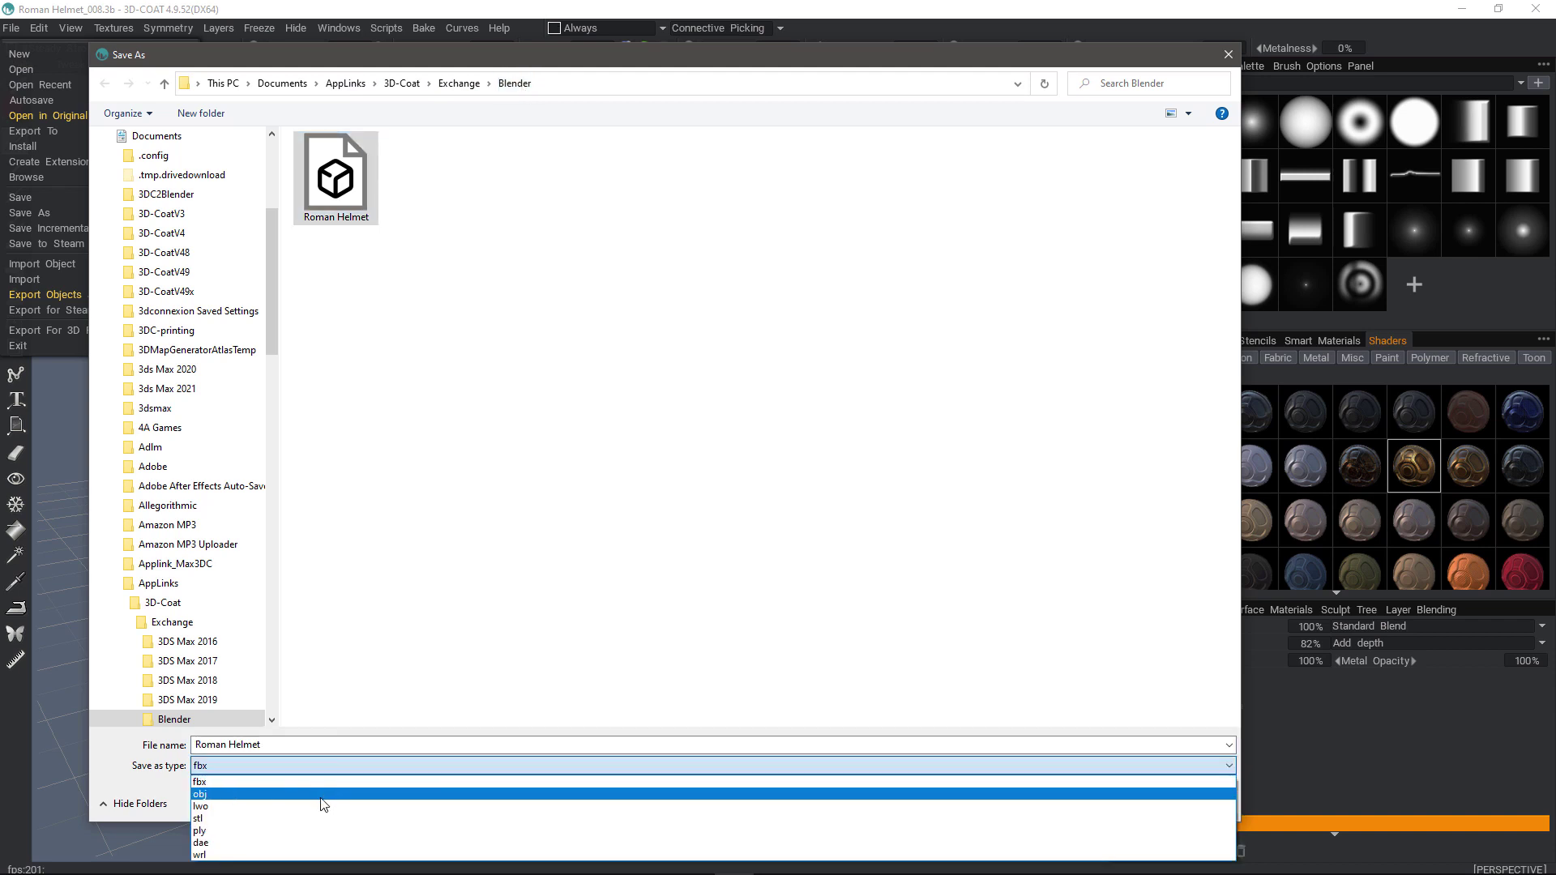
{"action": "left_click", "coordinate": [1008, 441]}
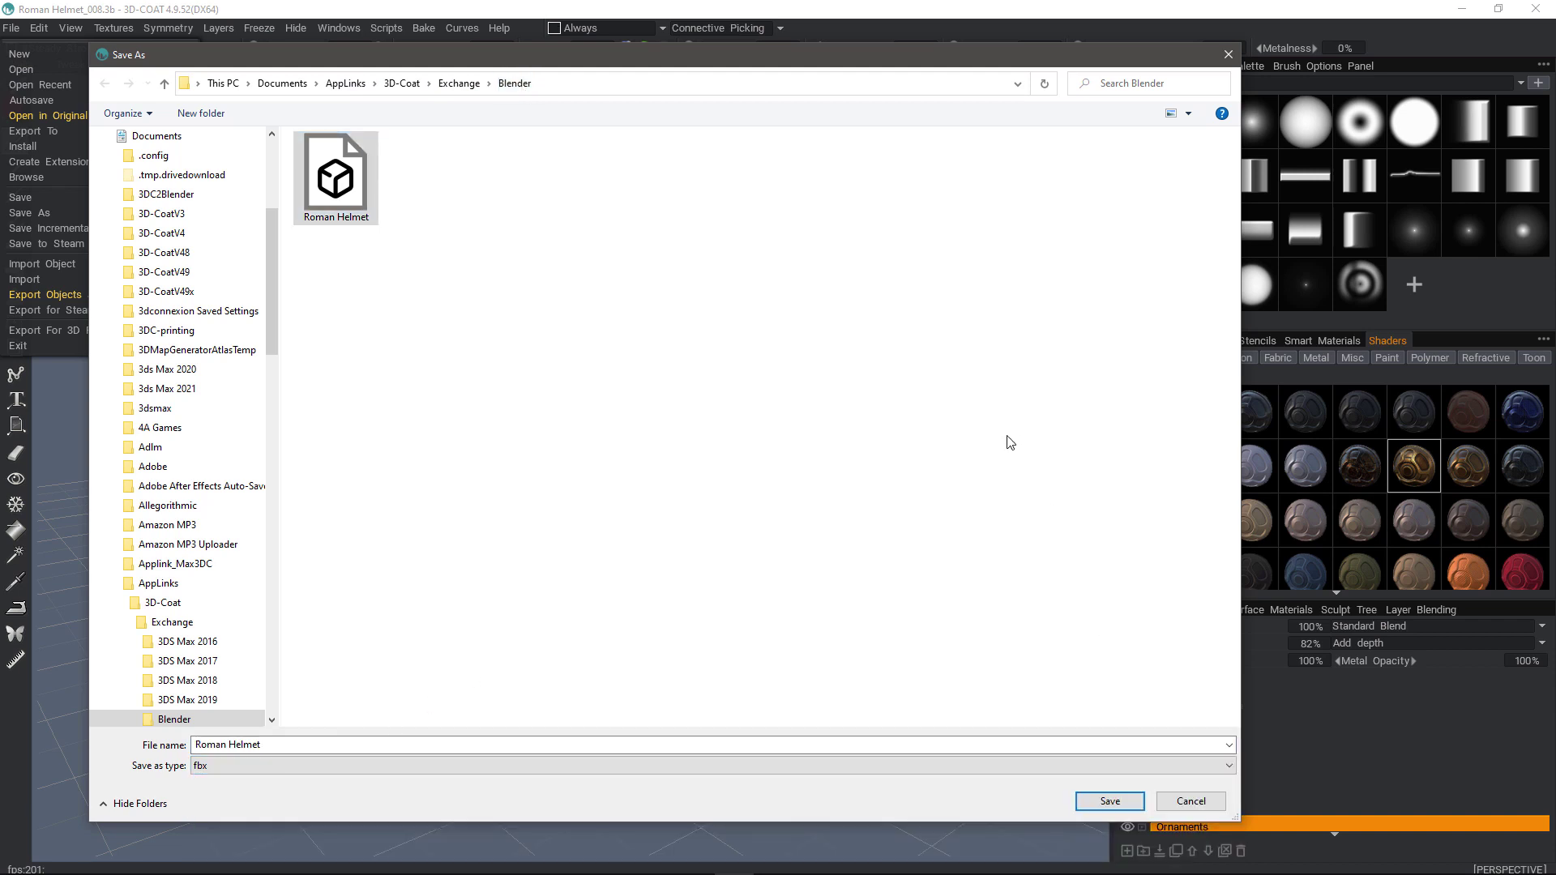
{"action": "left_click", "coordinate": [1091, 804]}
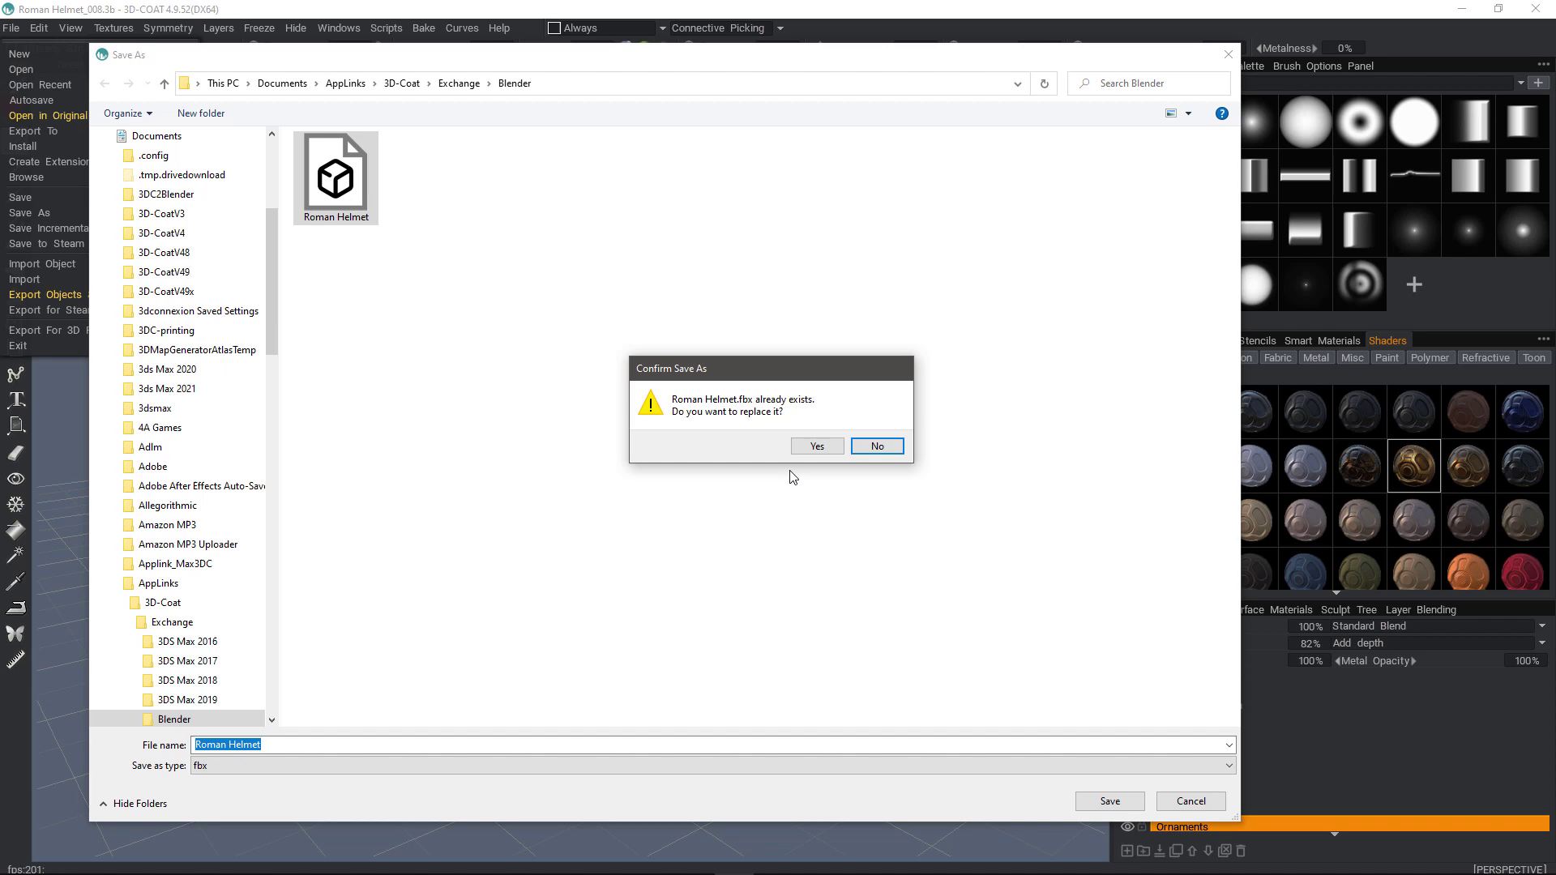
{"action": "left_click", "coordinate": [817, 445]}
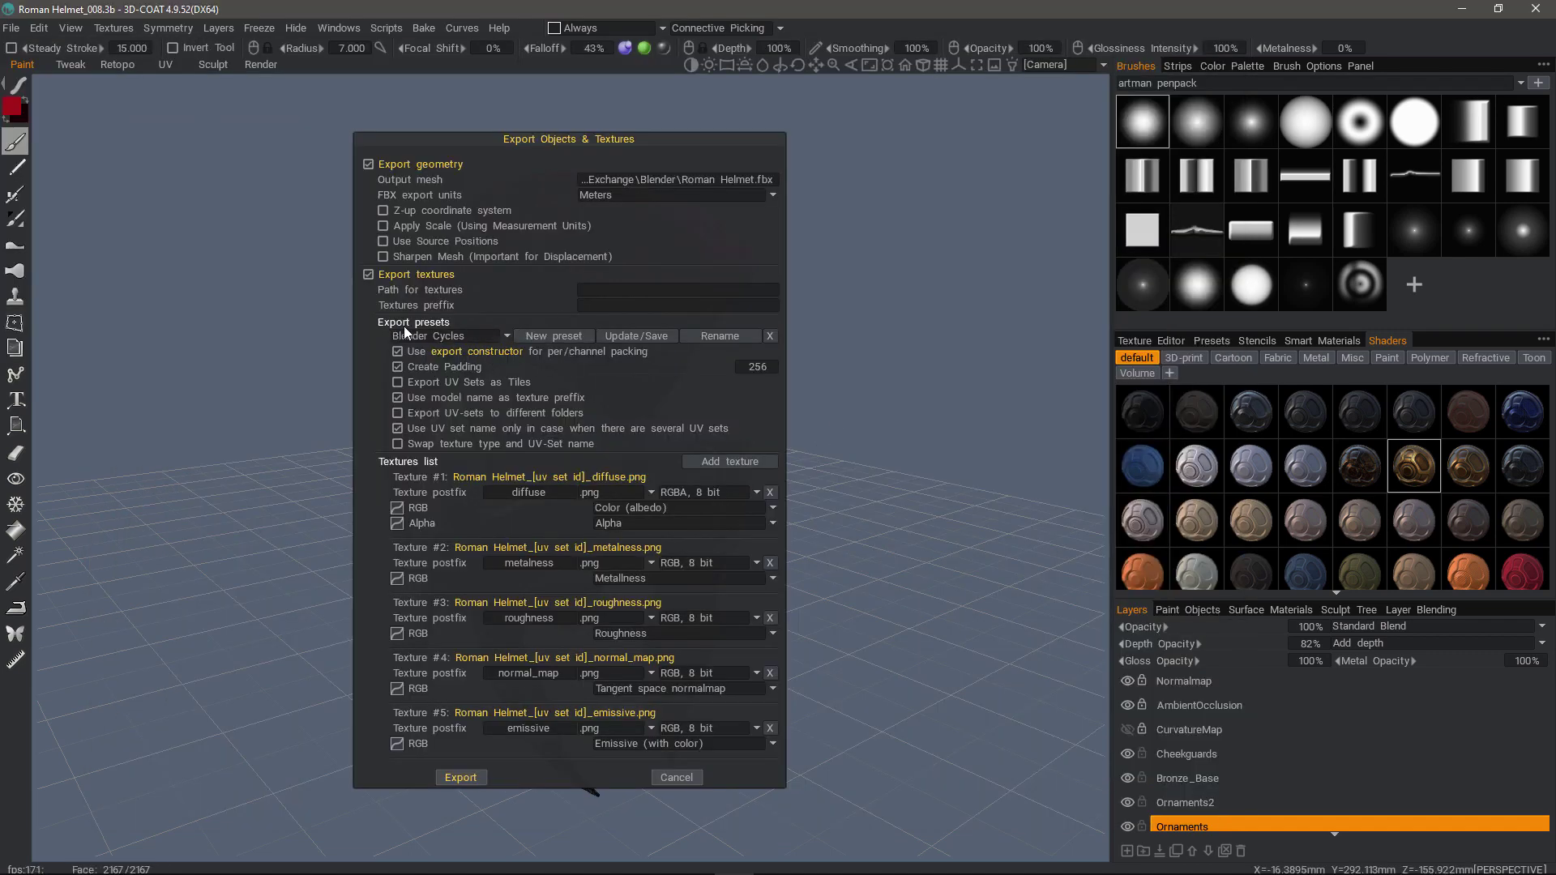
- Choose the BlenderAppLink export preset, remove the displacement and emissive textures, and export the helmet
{"action": "left_click", "coordinate": [503, 336]}
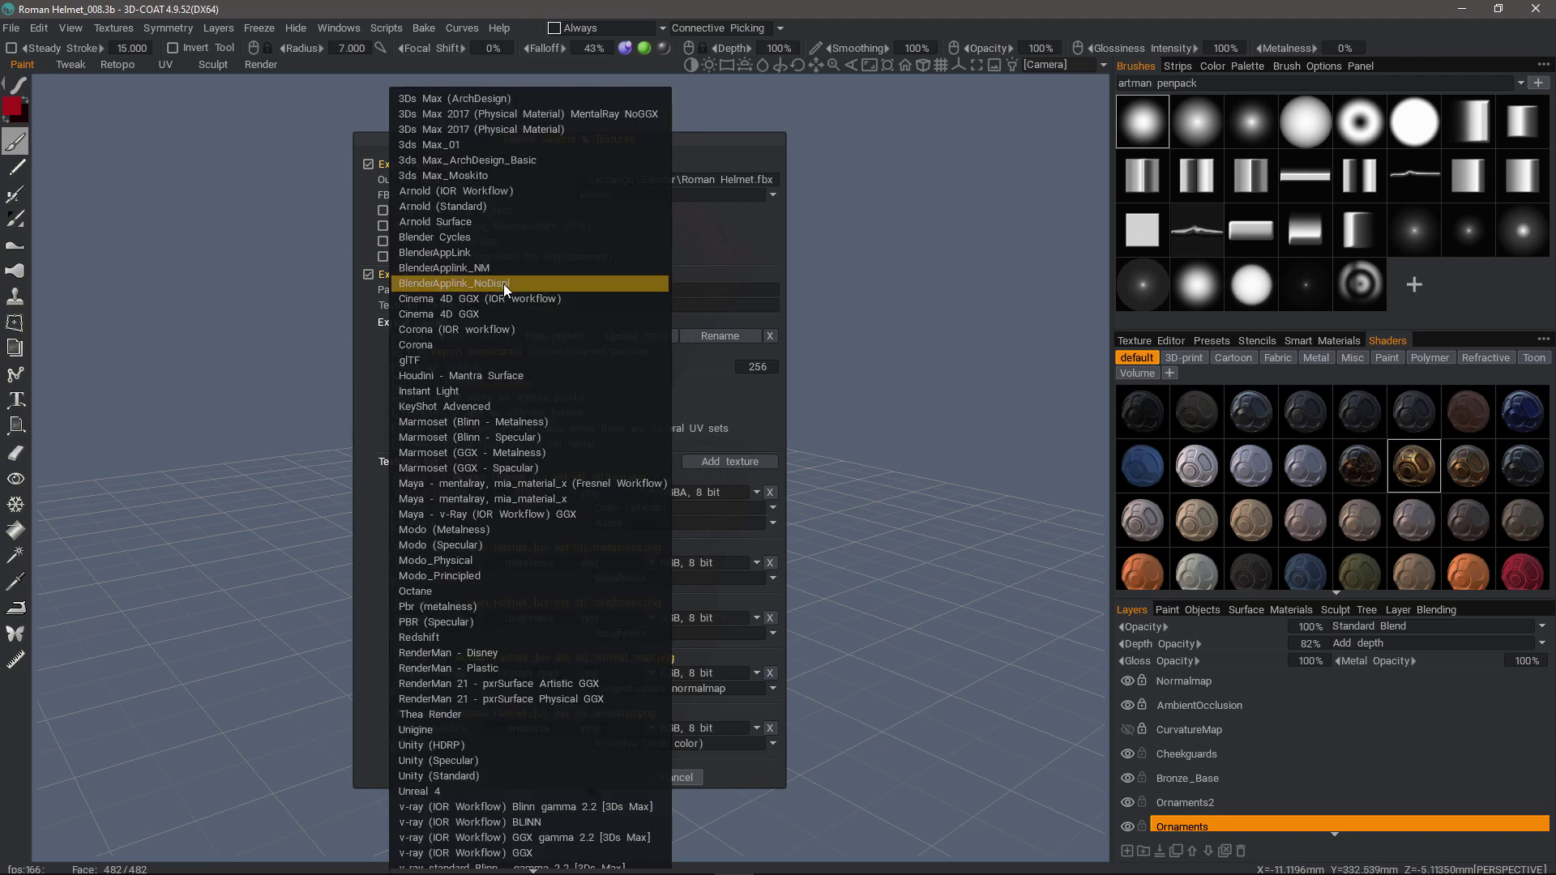
{"action": "left_click", "coordinate": [458, 253]}
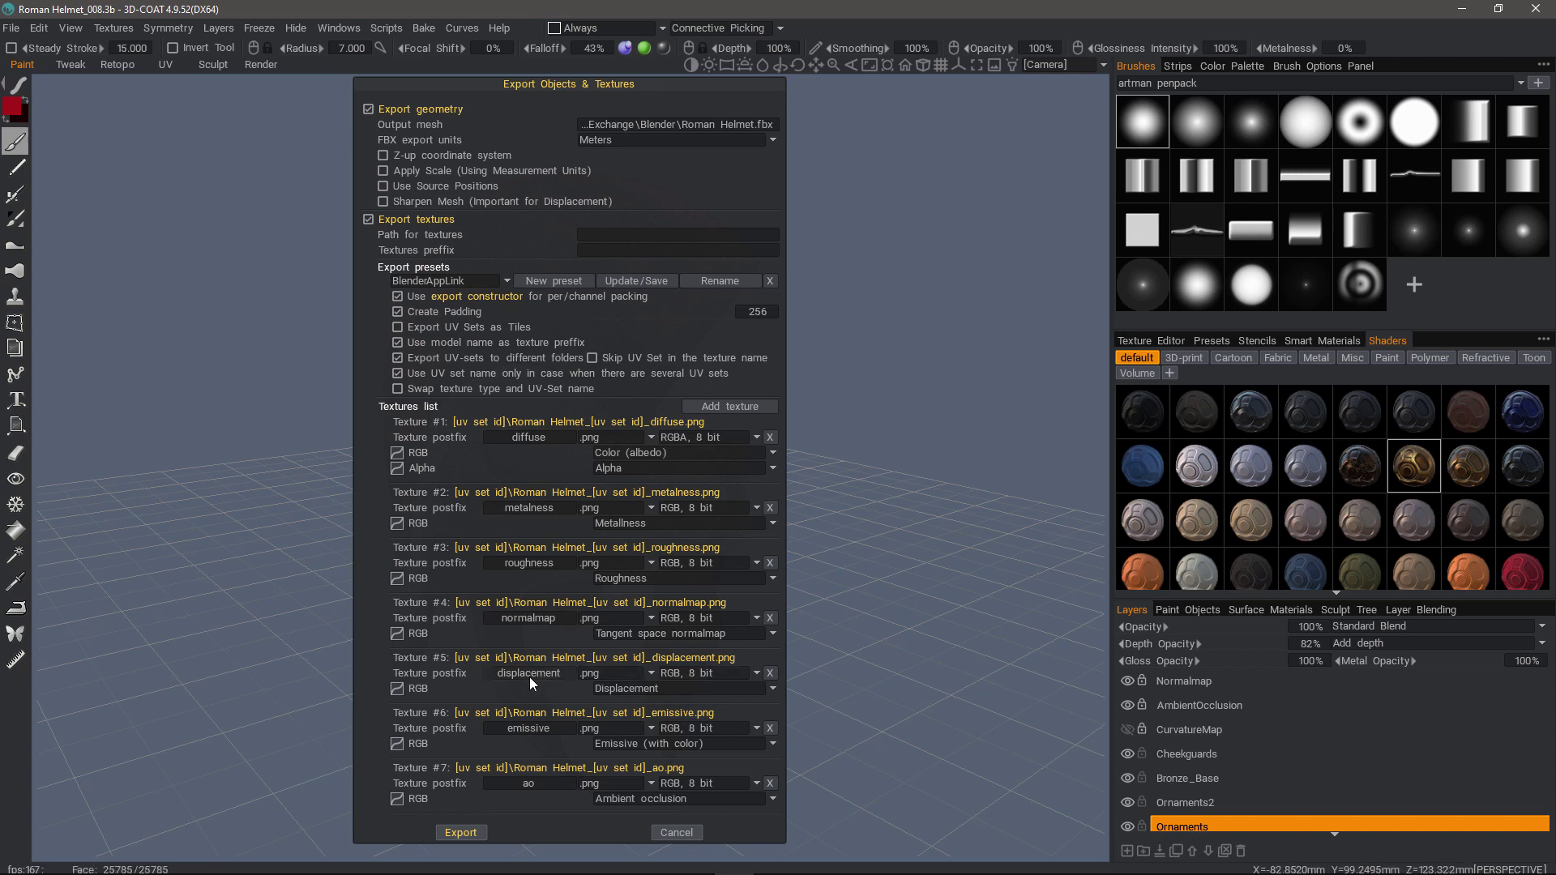
{"action": "left_click", "coordinate": [770, 673]}
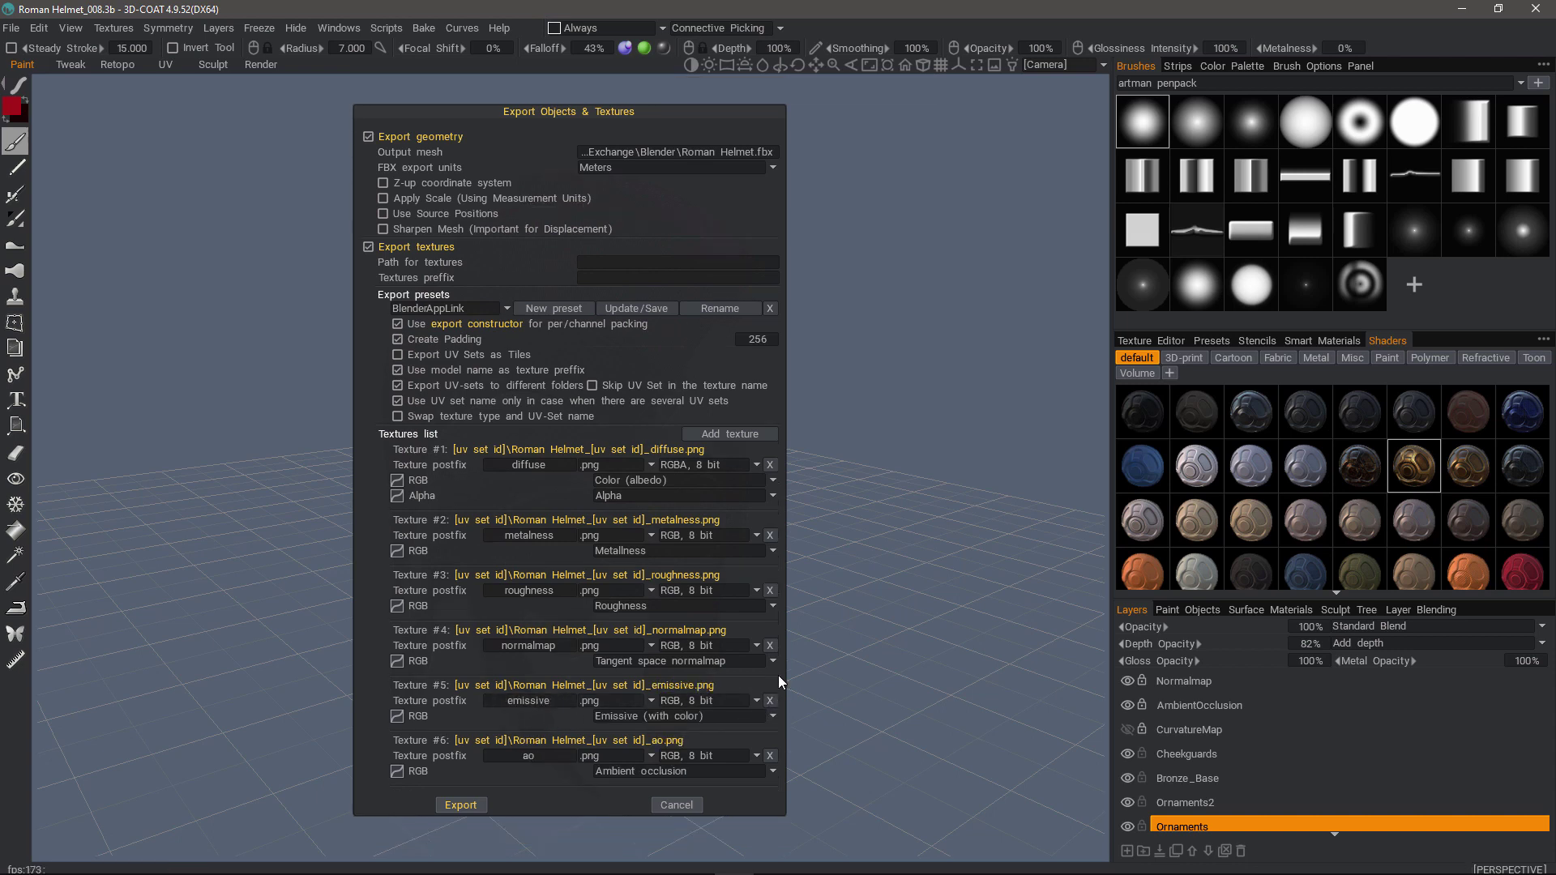
{"action": "left_click", "coordinate": [770, 701]}
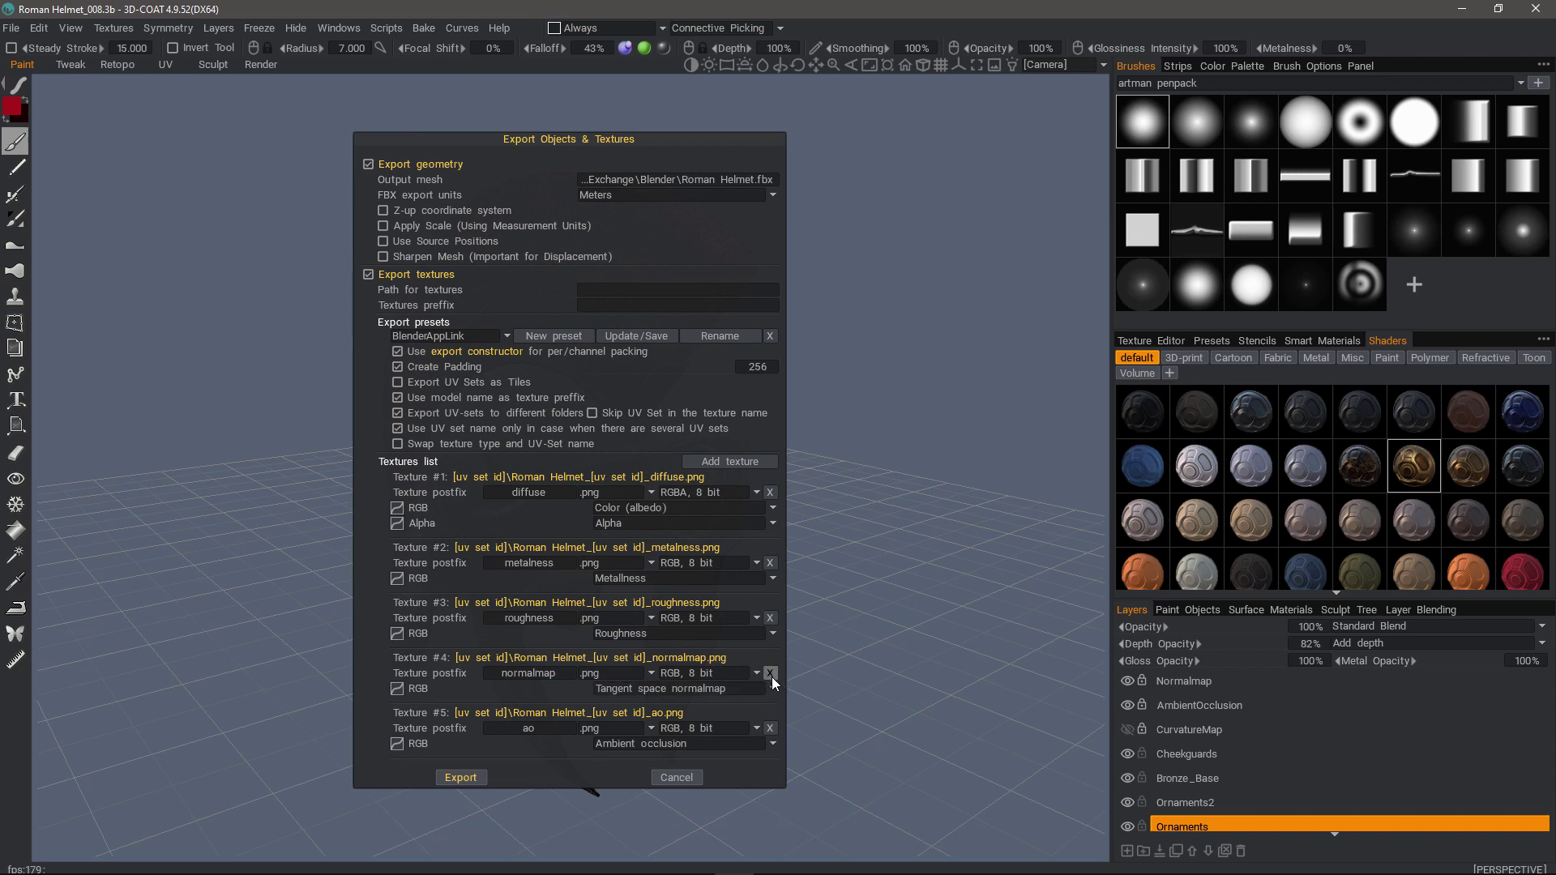
{"action": "left_click", "coordinate": [459, 777]}
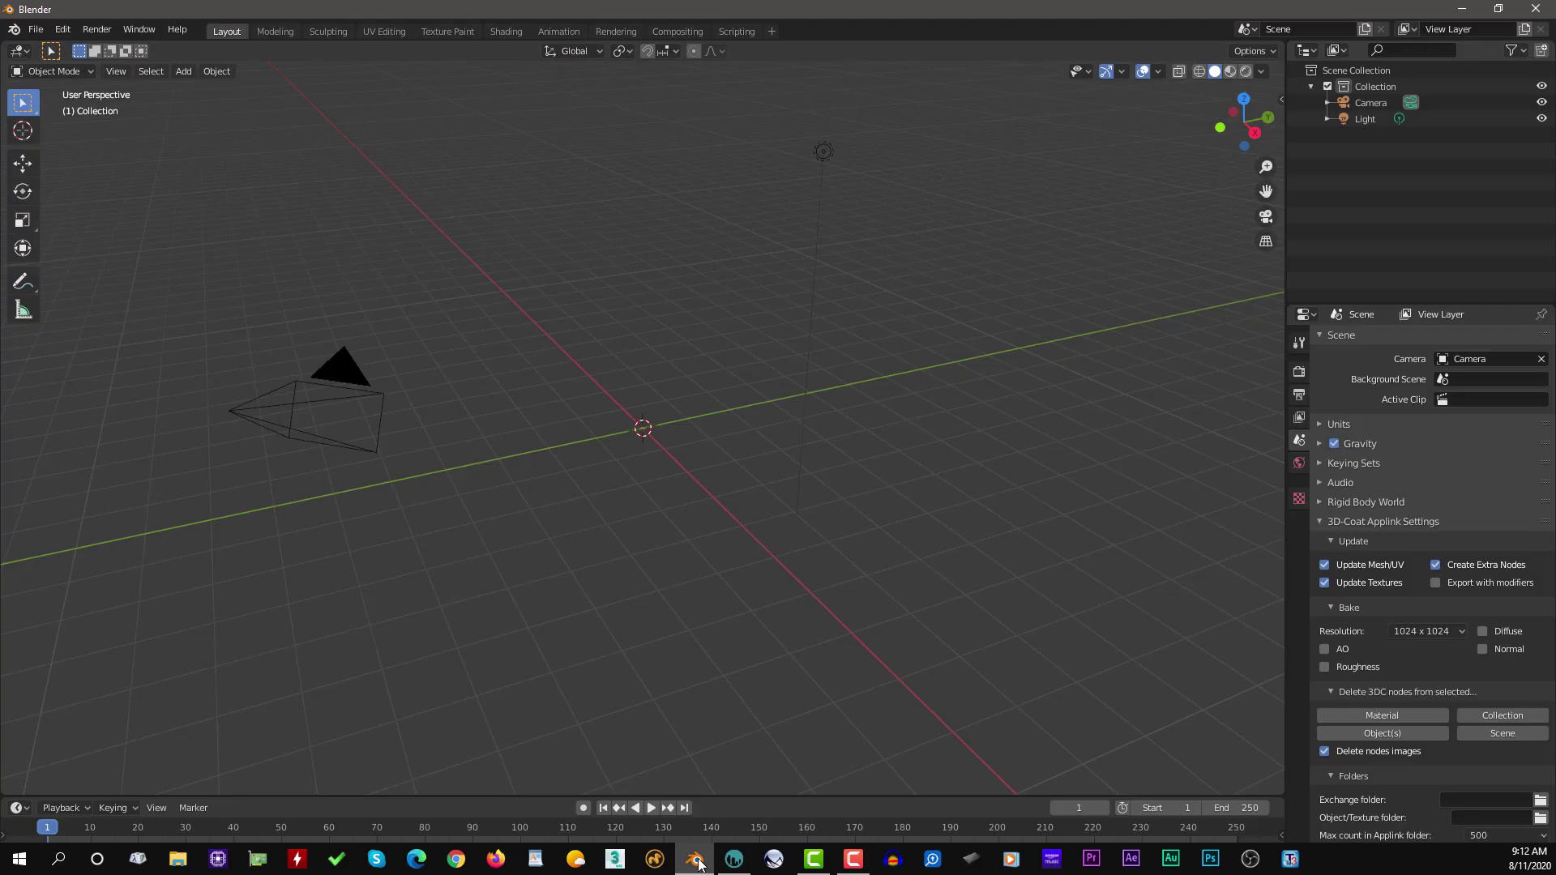
- Switch to Blender and bring in the exported helmet with the 3D-Coat Applink's GetBack command
{"action": "left_click", "coordinate": [694, 860]}
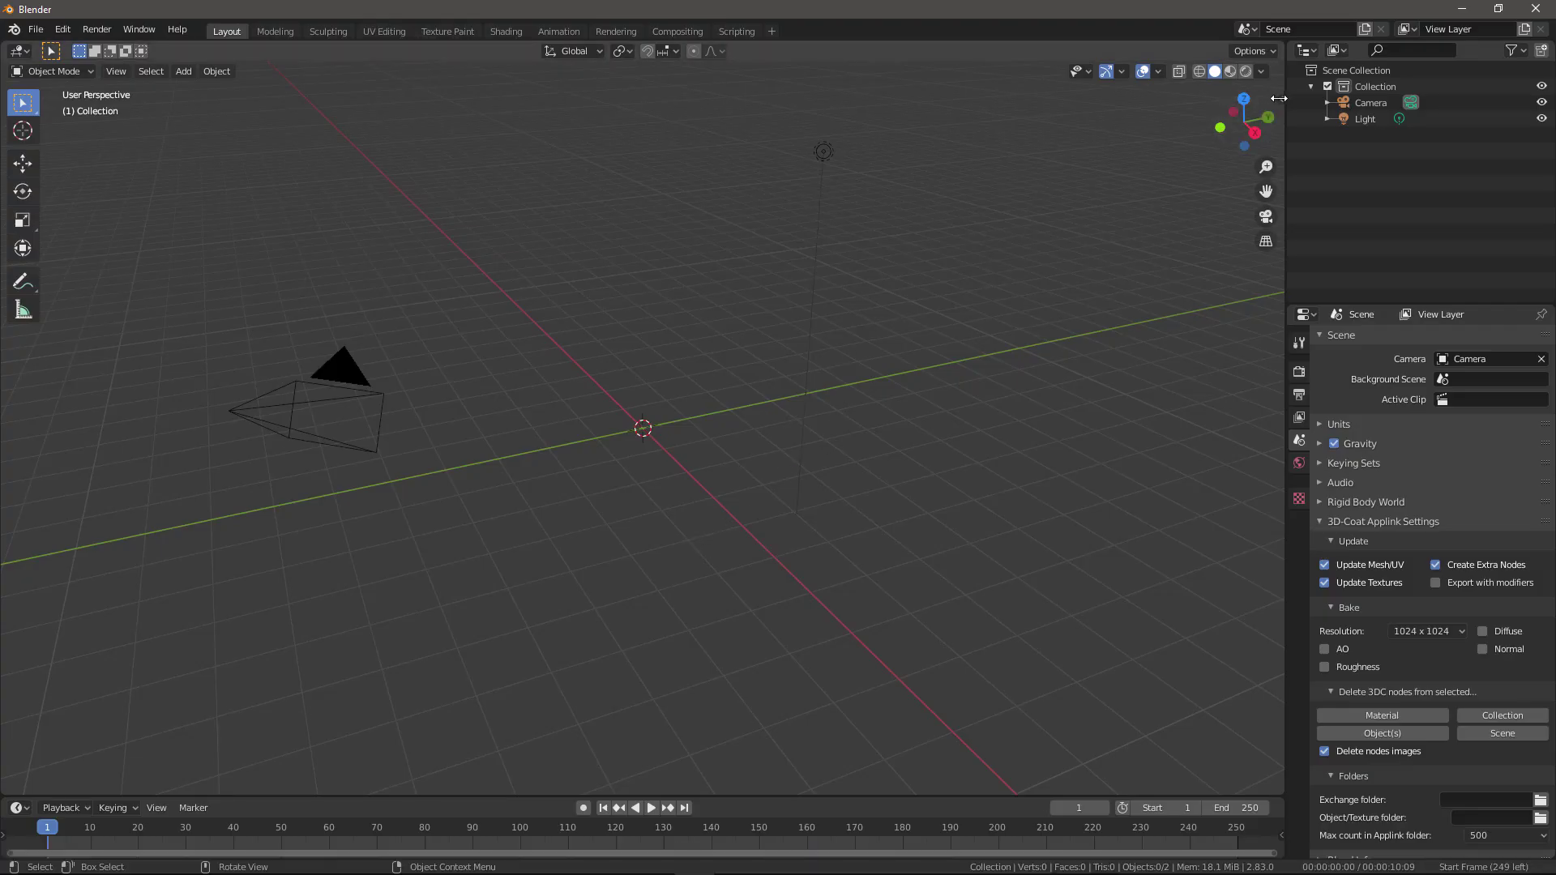
{"action": "key", "text": "n"}
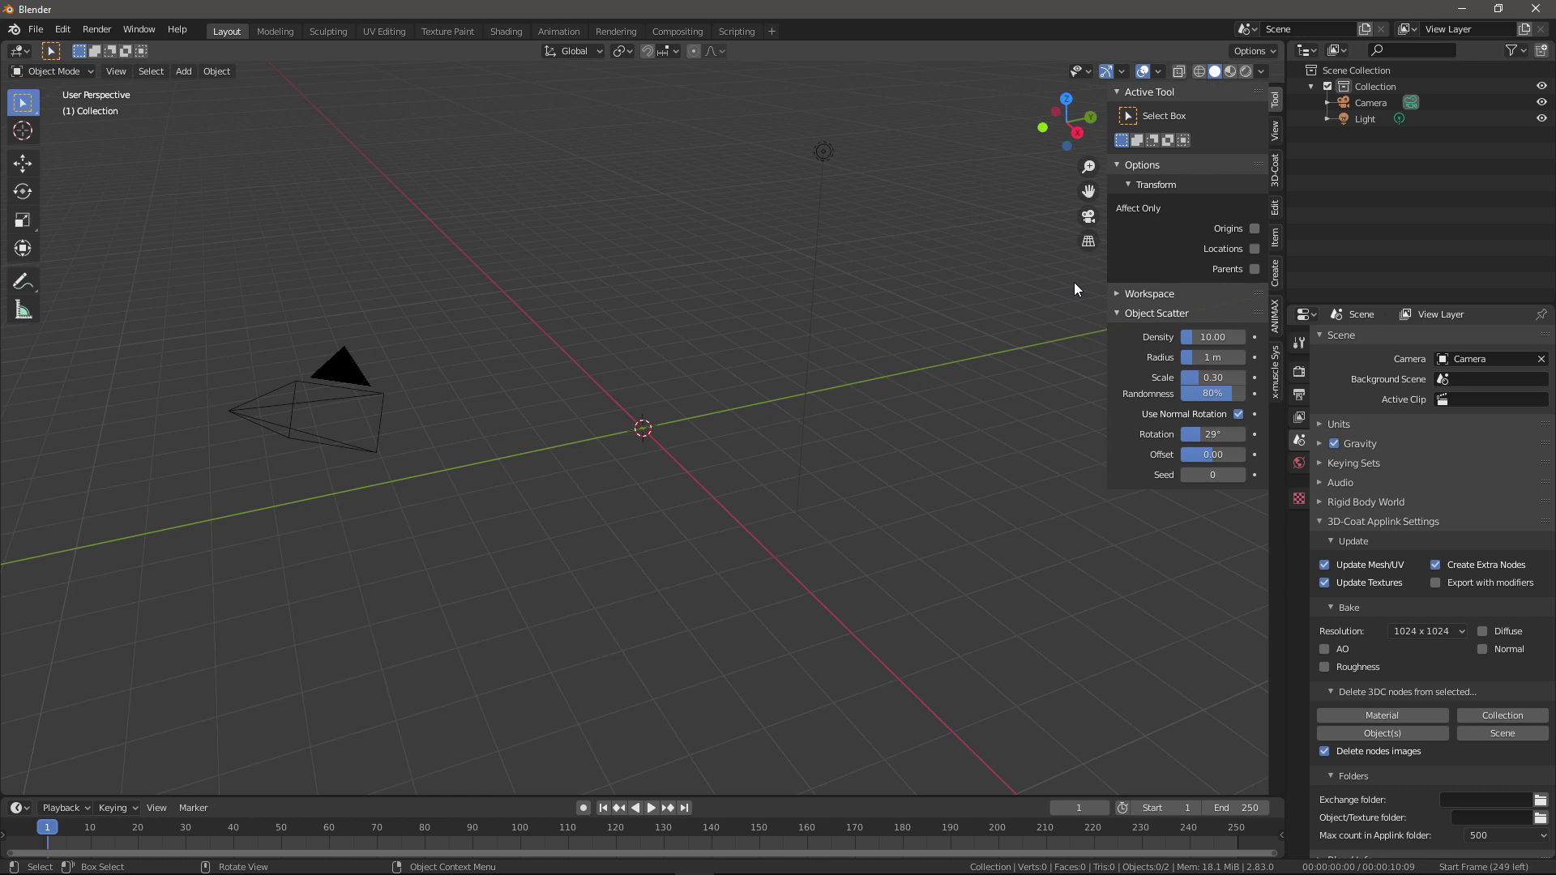
{"action": "left_click", "coordinate": [1275, 172]}
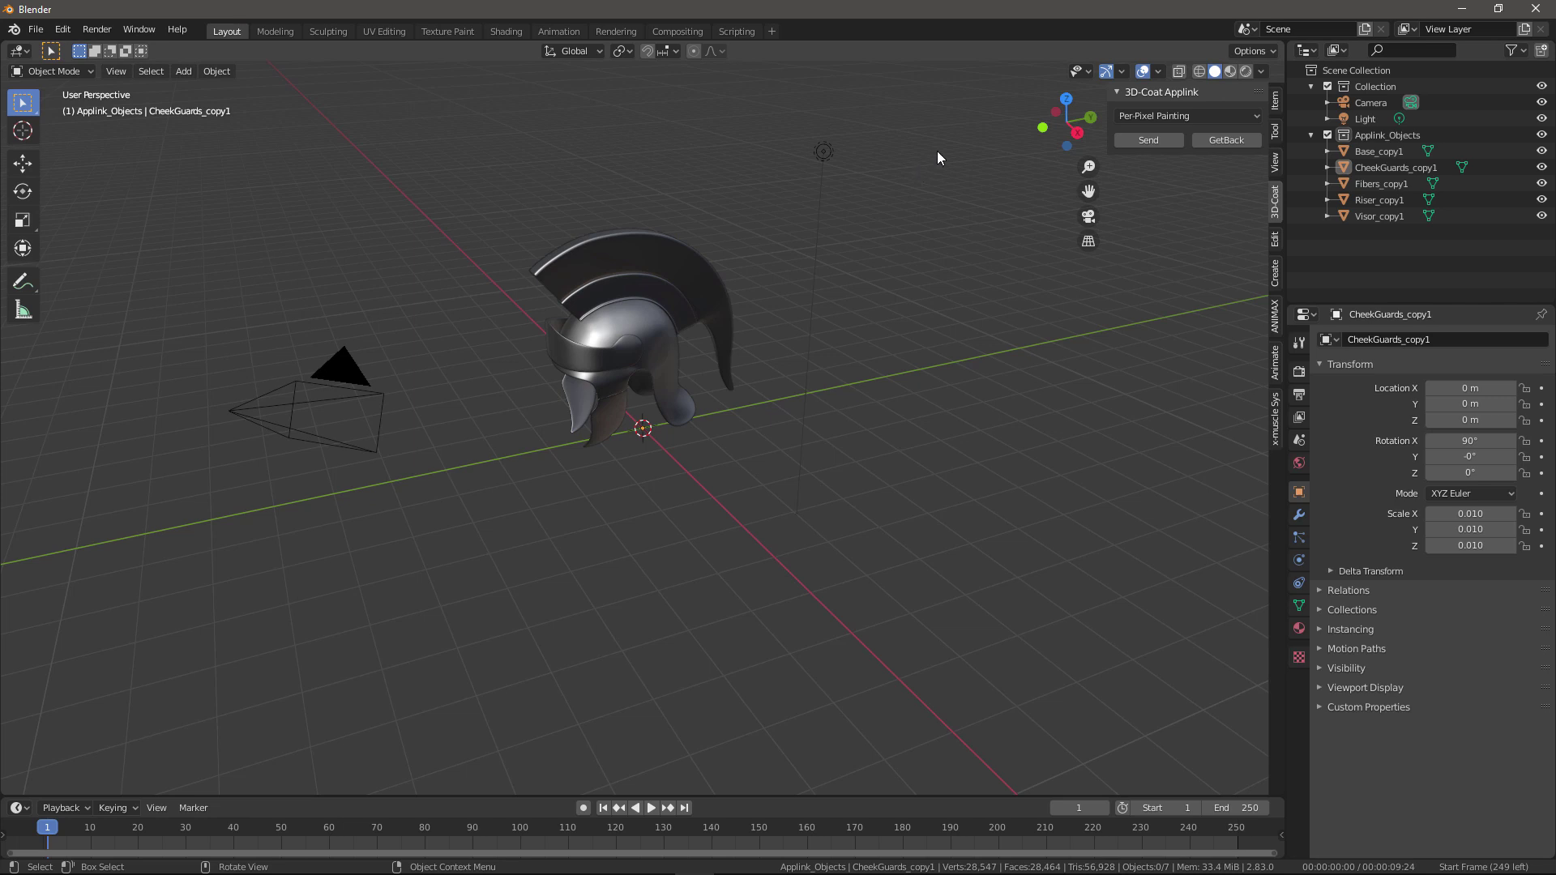
- Show the imported helmet in Material Preview shading and examine its textures up close
{"action": "middle_click_drag", "start_coordinate": [486, 416], "coordinate": [821, 521]}
{"action": "mouse_move", "coordinate": [906, 361]}
{"action": "middle_mouse_down"}
{"action": "mouse_move", "coordinate": [502, 459]}
{"action": "mouse_move", "coordinate": [582, 524]}
{"action": "mouse_move", "coordinate": [669, 240]}
{"action": "mouse_move", "coordinate": [569, 195]}
{"action": "mouse_move", "coordinate": [640, 191]}
{"action": "middle_mouse_up"}
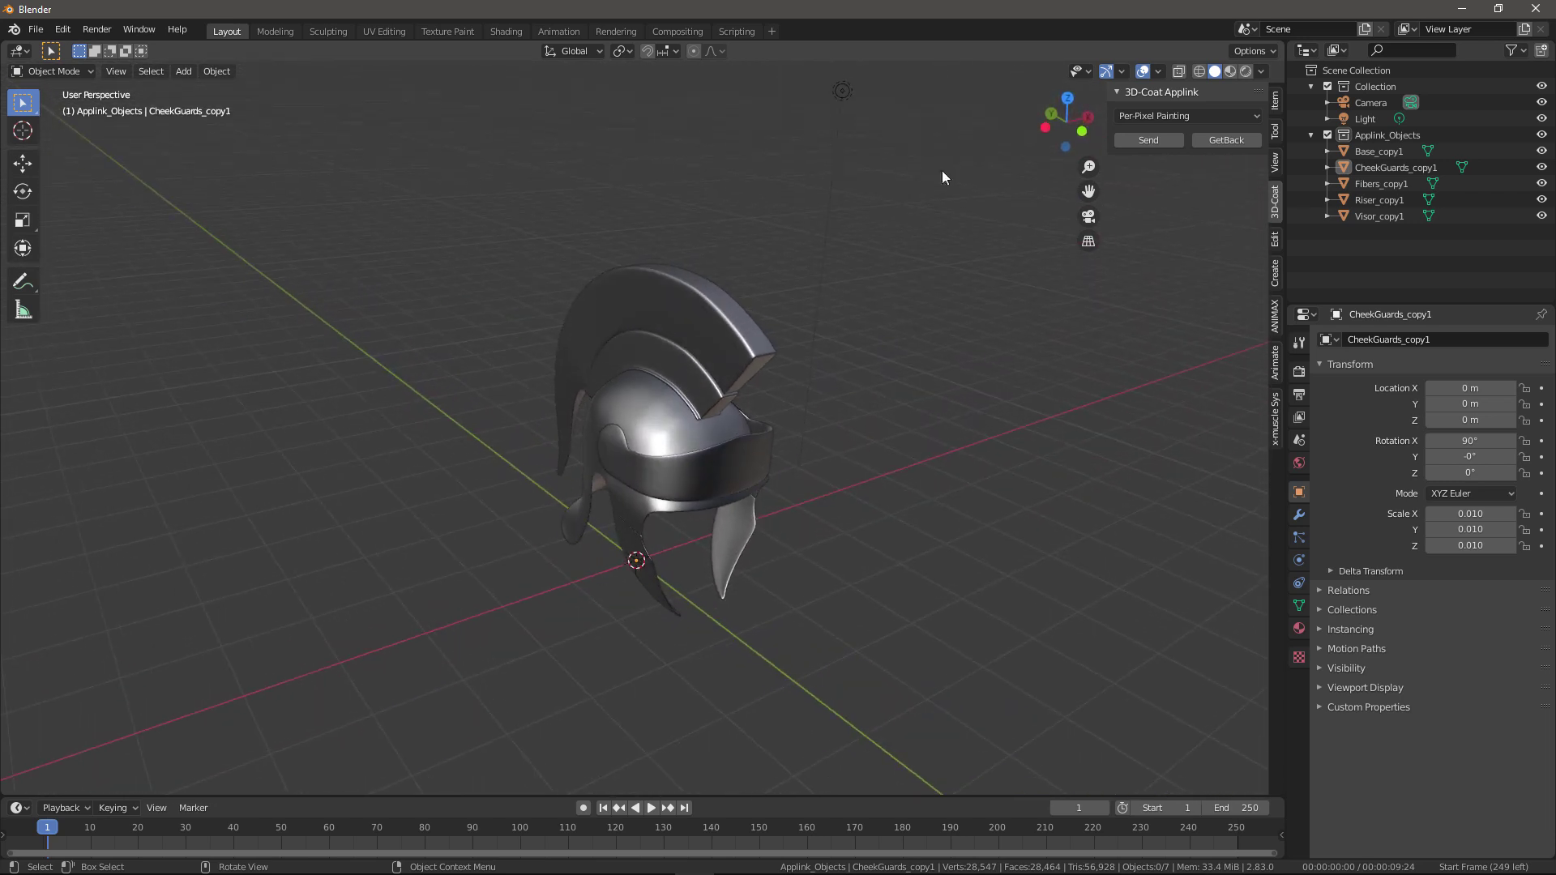
{"action": "left_click", "coordinate": [1231, 74]}
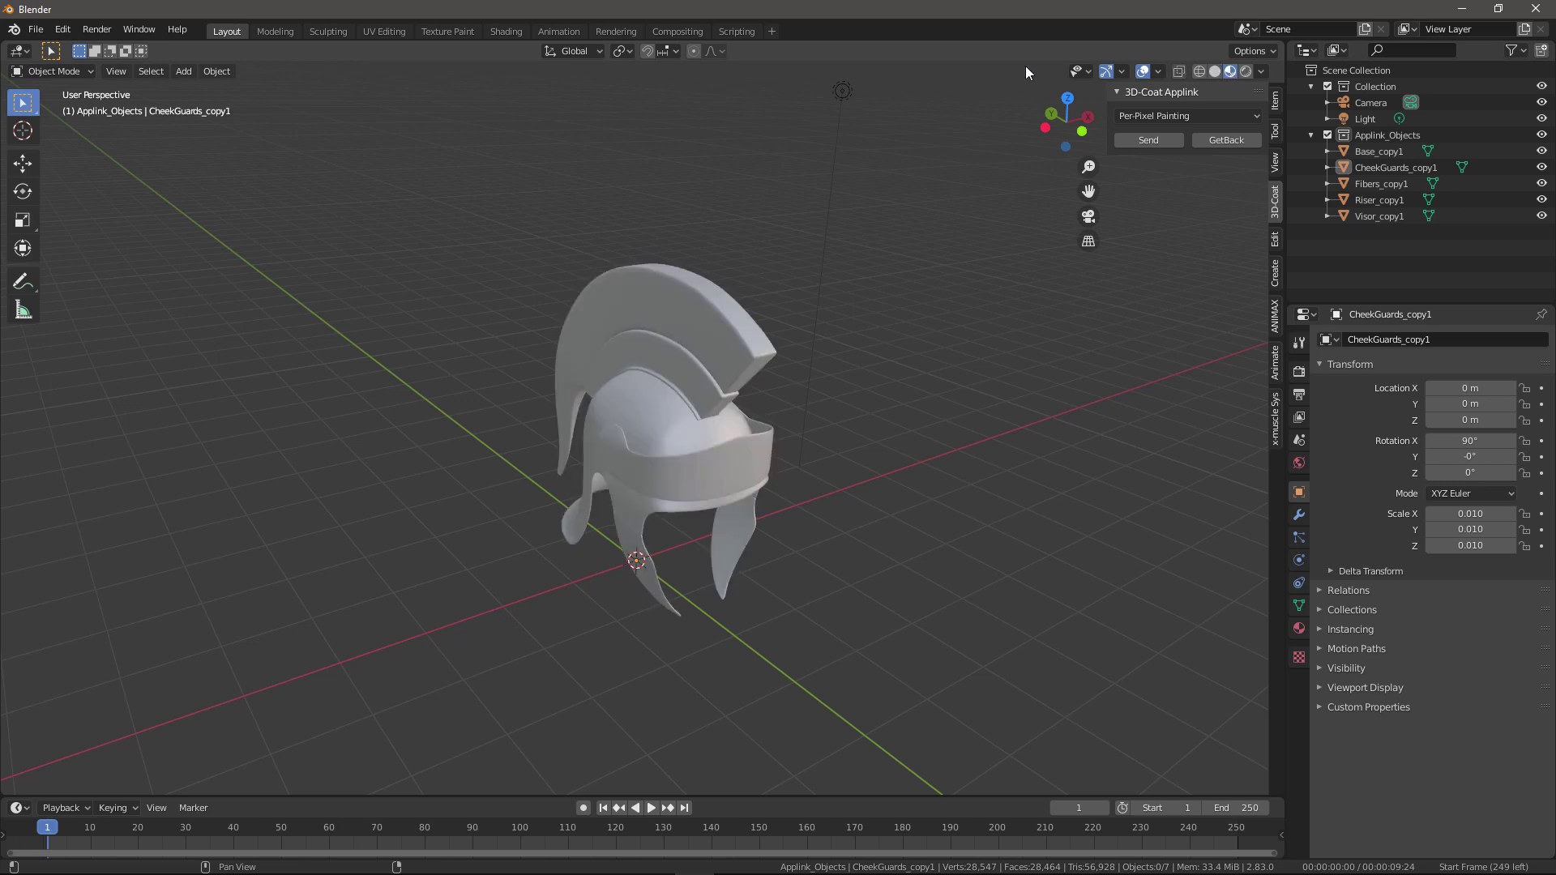
{"action": "middle_click_drag", "start_coordinate": [499, 290], "coordinate": [513, 202]}
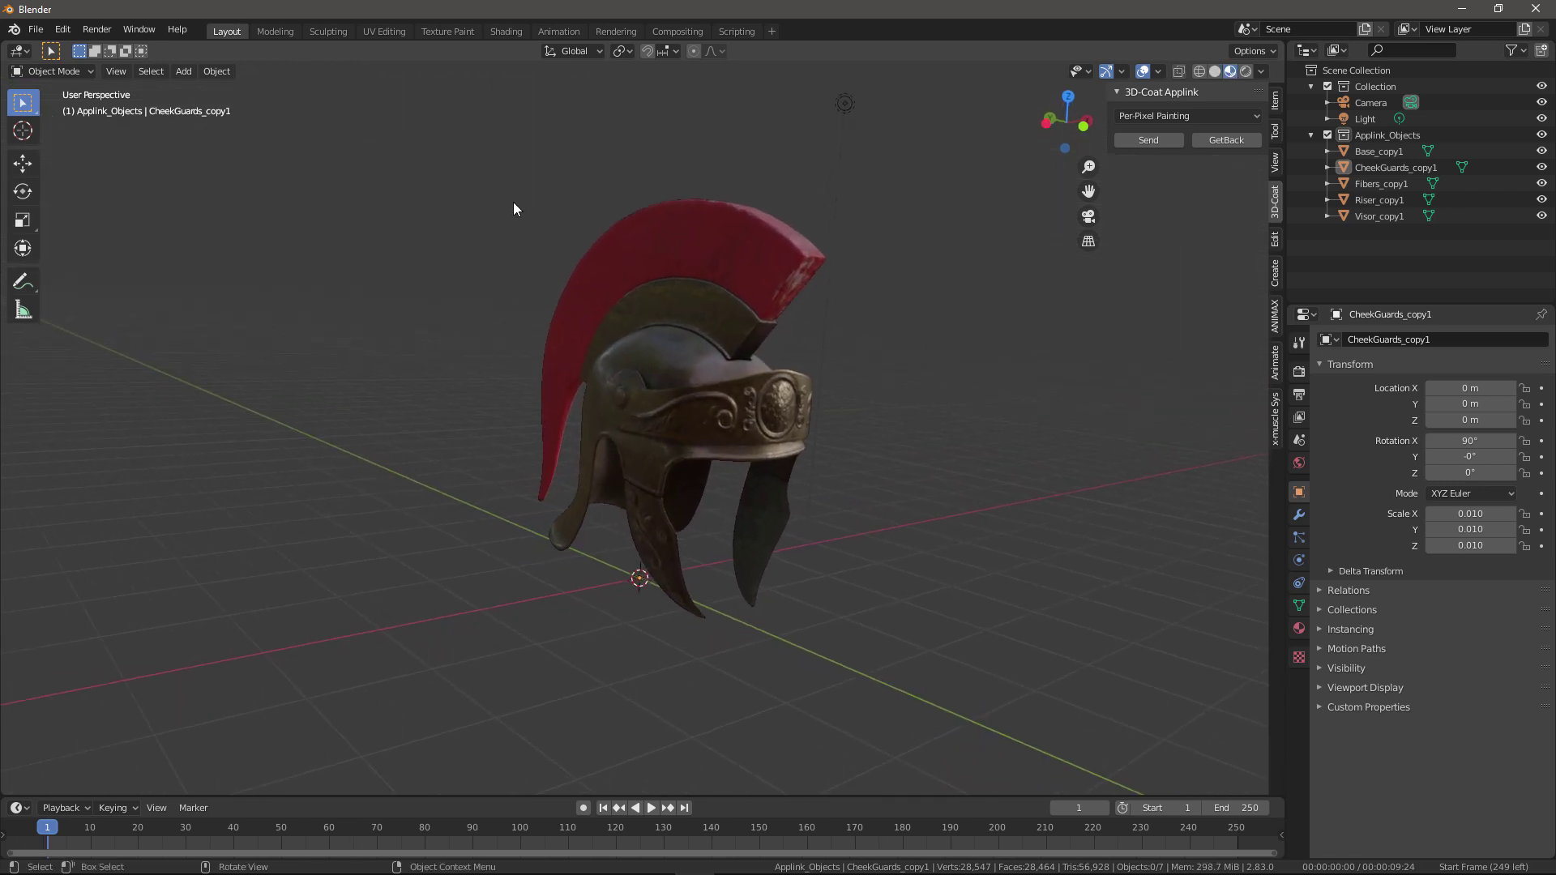
{"action": "scroll", "coordinate": [385, 322], "scroll_direction": "up", "scroll_amount": 3}
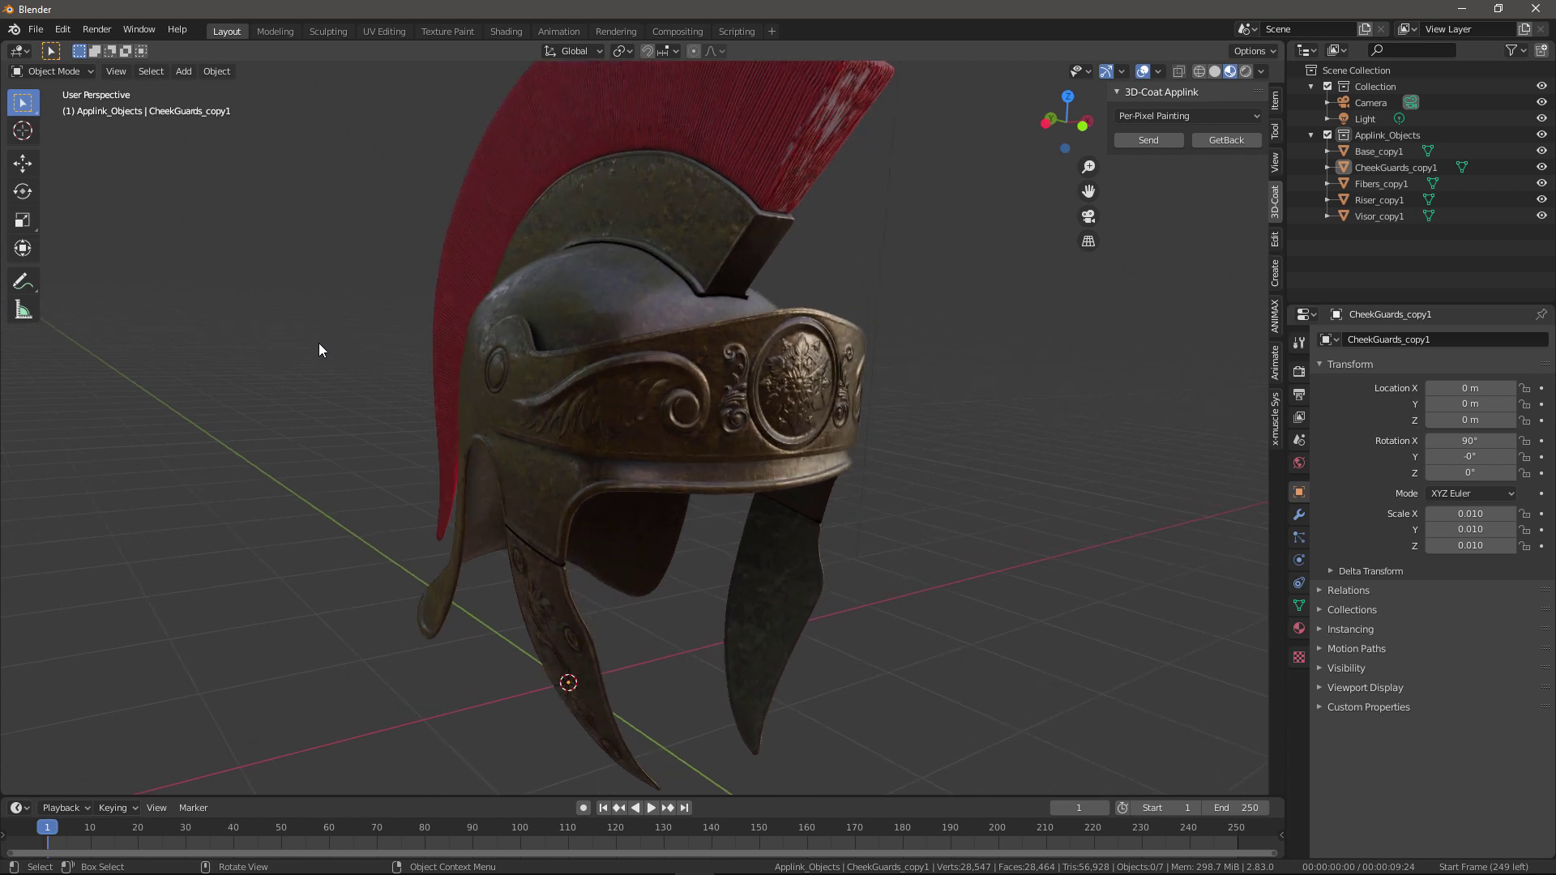
- Switch to 3D-Coat and add a paint layer named Touchup above the Cheekguards layer
{"action": "middle_click_drag", "start_coordinate": [319, 349], "coordinate": [372, 126]}
{"action": "middle_click_drag", "start_coordinate": [548, 172], "coordinate": [814, 230]}
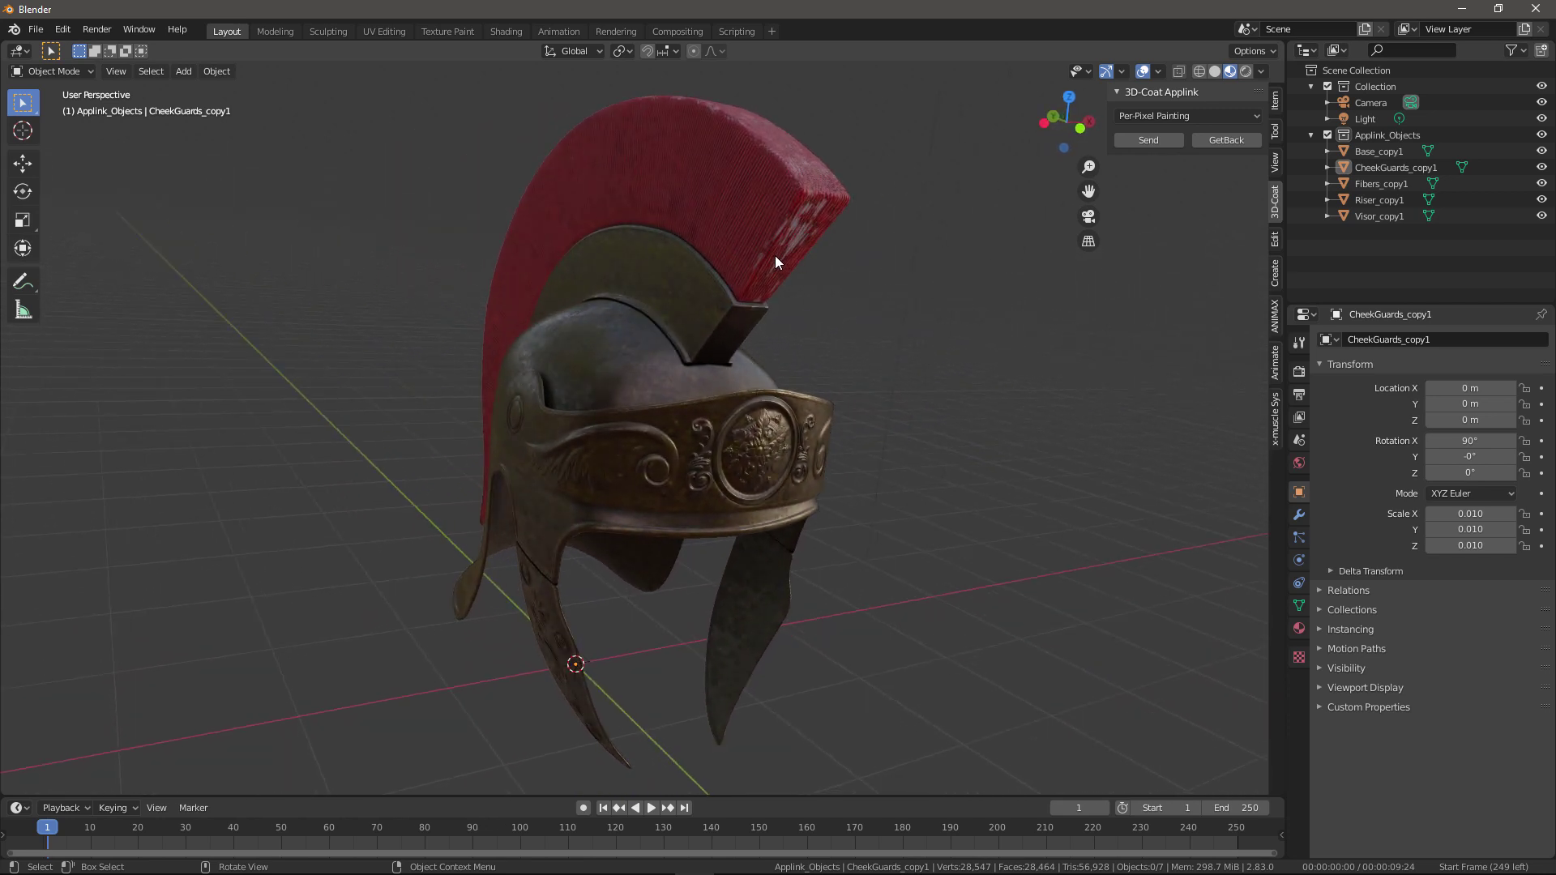
{"action": "scroll", "coordinate": [789, 272], "scroll_direction": "down", "scroll_amount": 2}
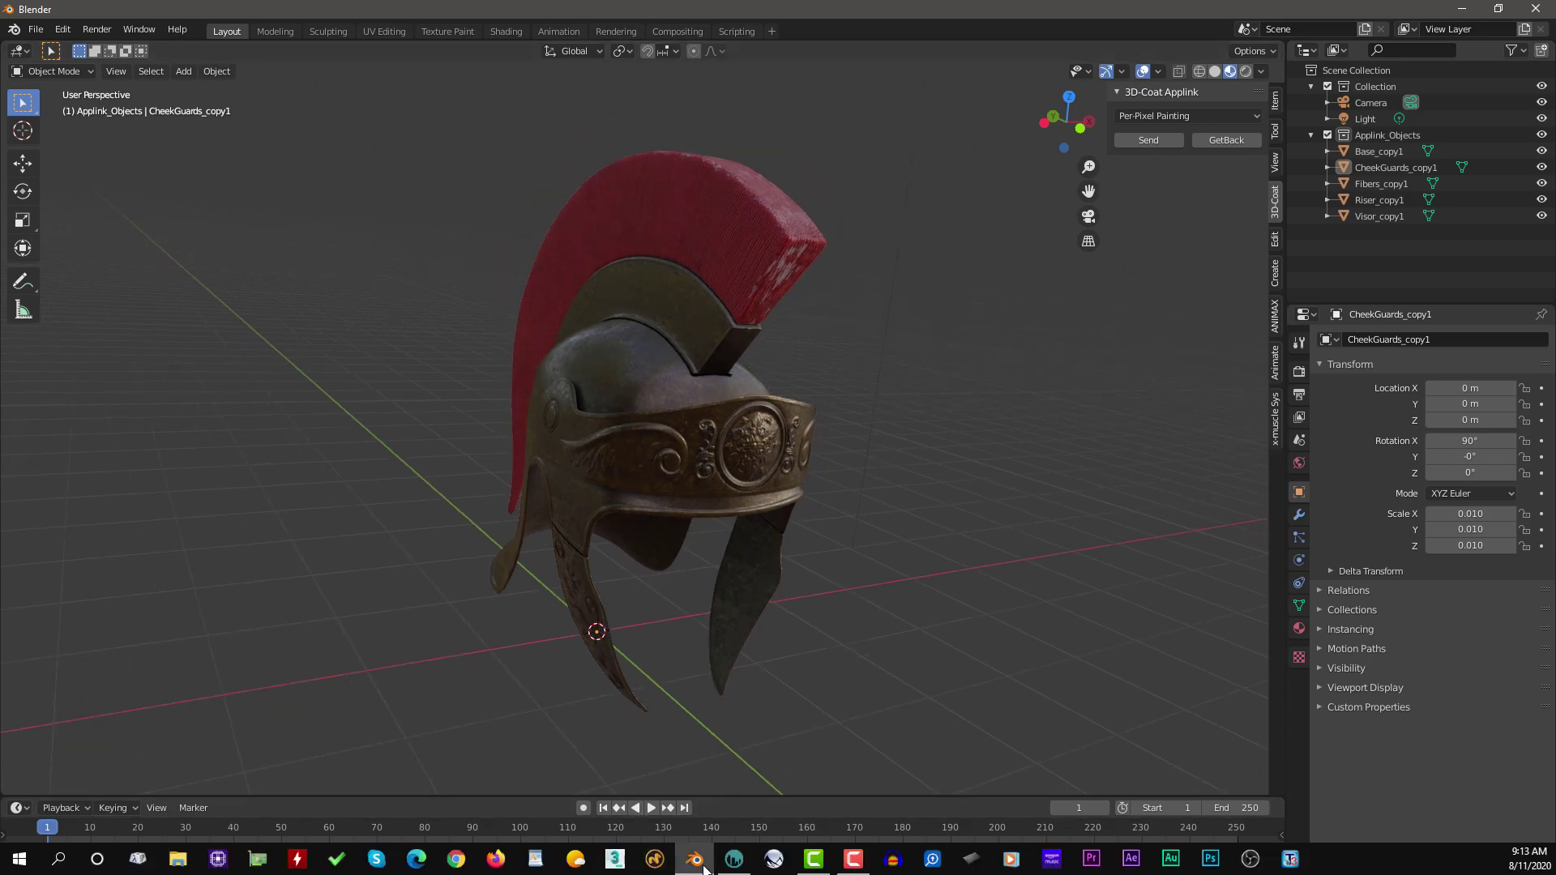
{"action": "left_click", "coordinate": [734, 861]}
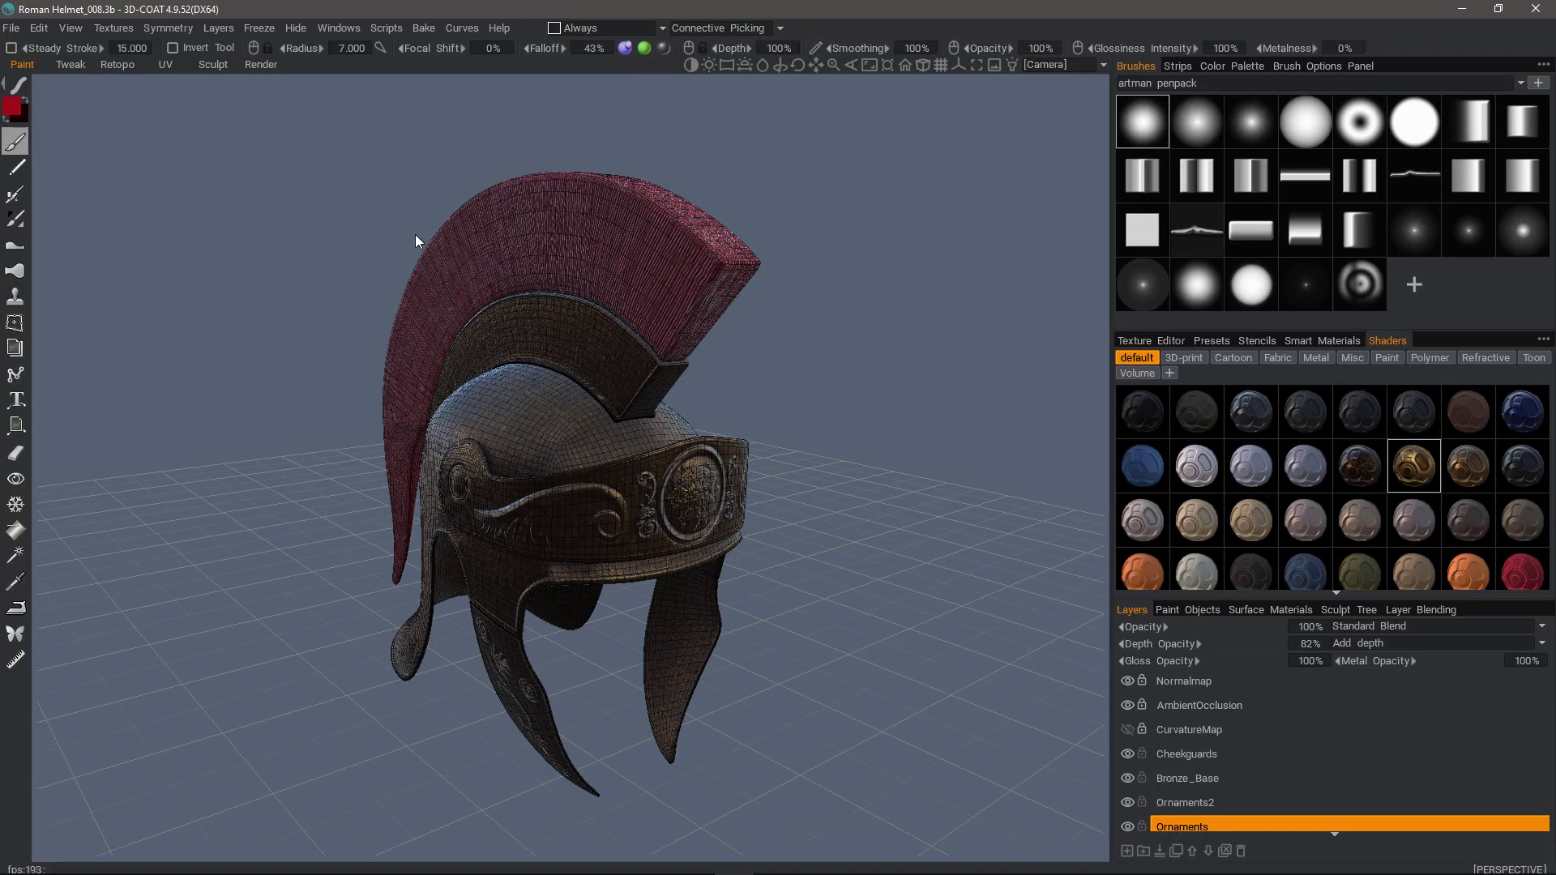
{"action": "left_click_drag", "start_coordinate": [401, 247], "coordinate": [328, 294]}
{"action": "mouse_move", "coordinate": [154, 129]}
{"action": "left_mouse_down"}
{"action": "mouse_move", "coordinate": [110, 62]}
{"action": "mouse_move", "coordinate": [247, 163]}
{"action": "mouse_move", "coordinate": [338, 314]}
{"action": "mouse_move", "coordinate": [119, 76]}
{"action": "mouse_move", "coordinate": [243, 162]}
{"action": "mouse_move", "coordinate": [162, 113]}
{"action": "left_mouse_up"}
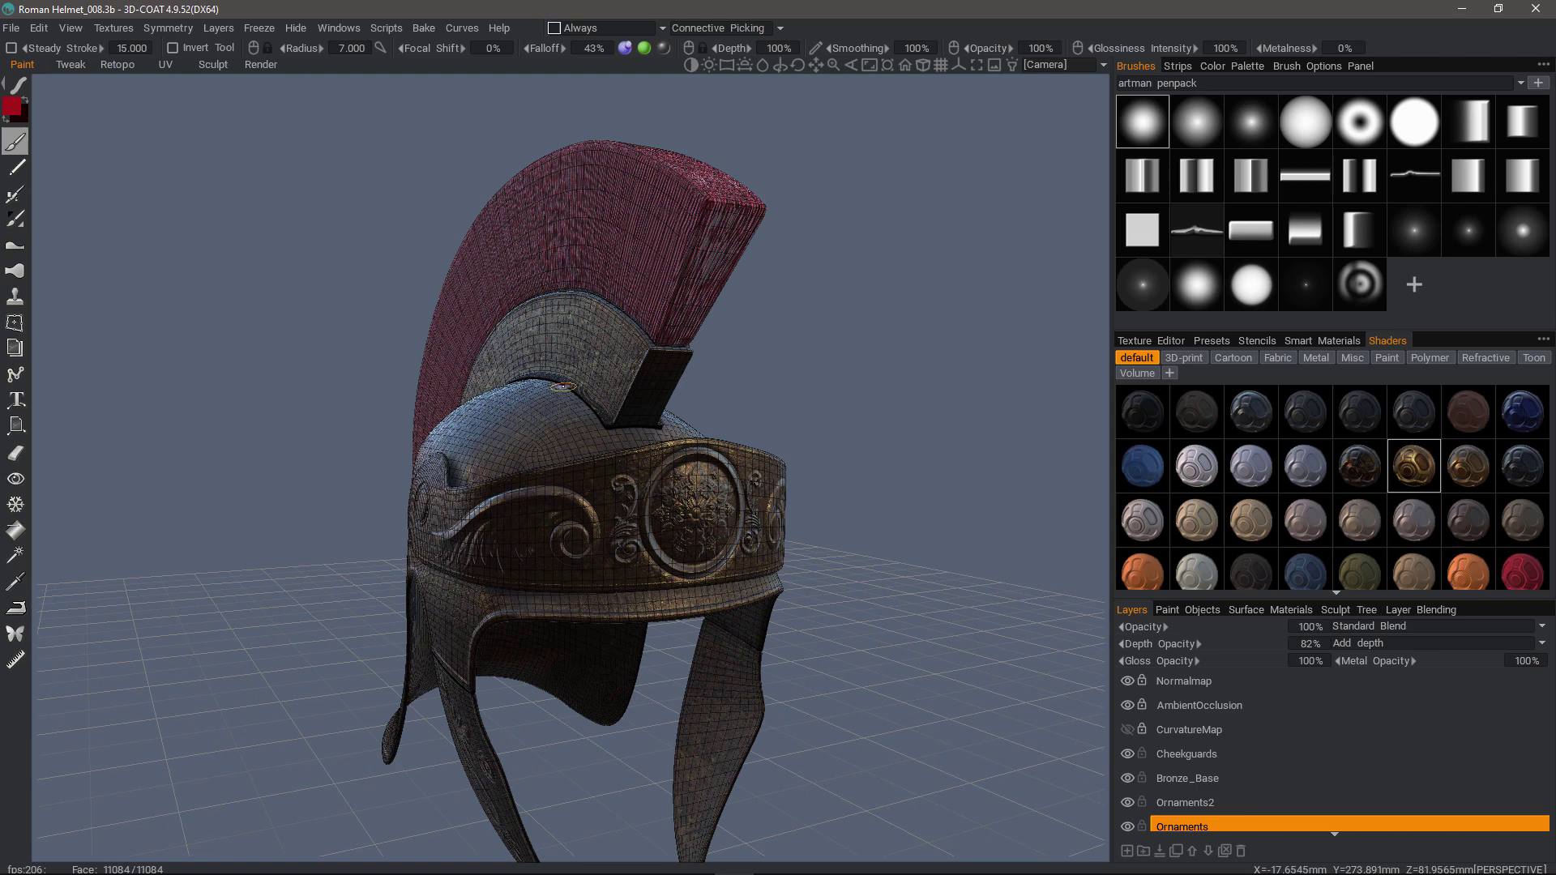
{"action": "left_click", "coordinate": [1178, 757]}
{"action": "left_click", "coordinate": [1127, 851]}
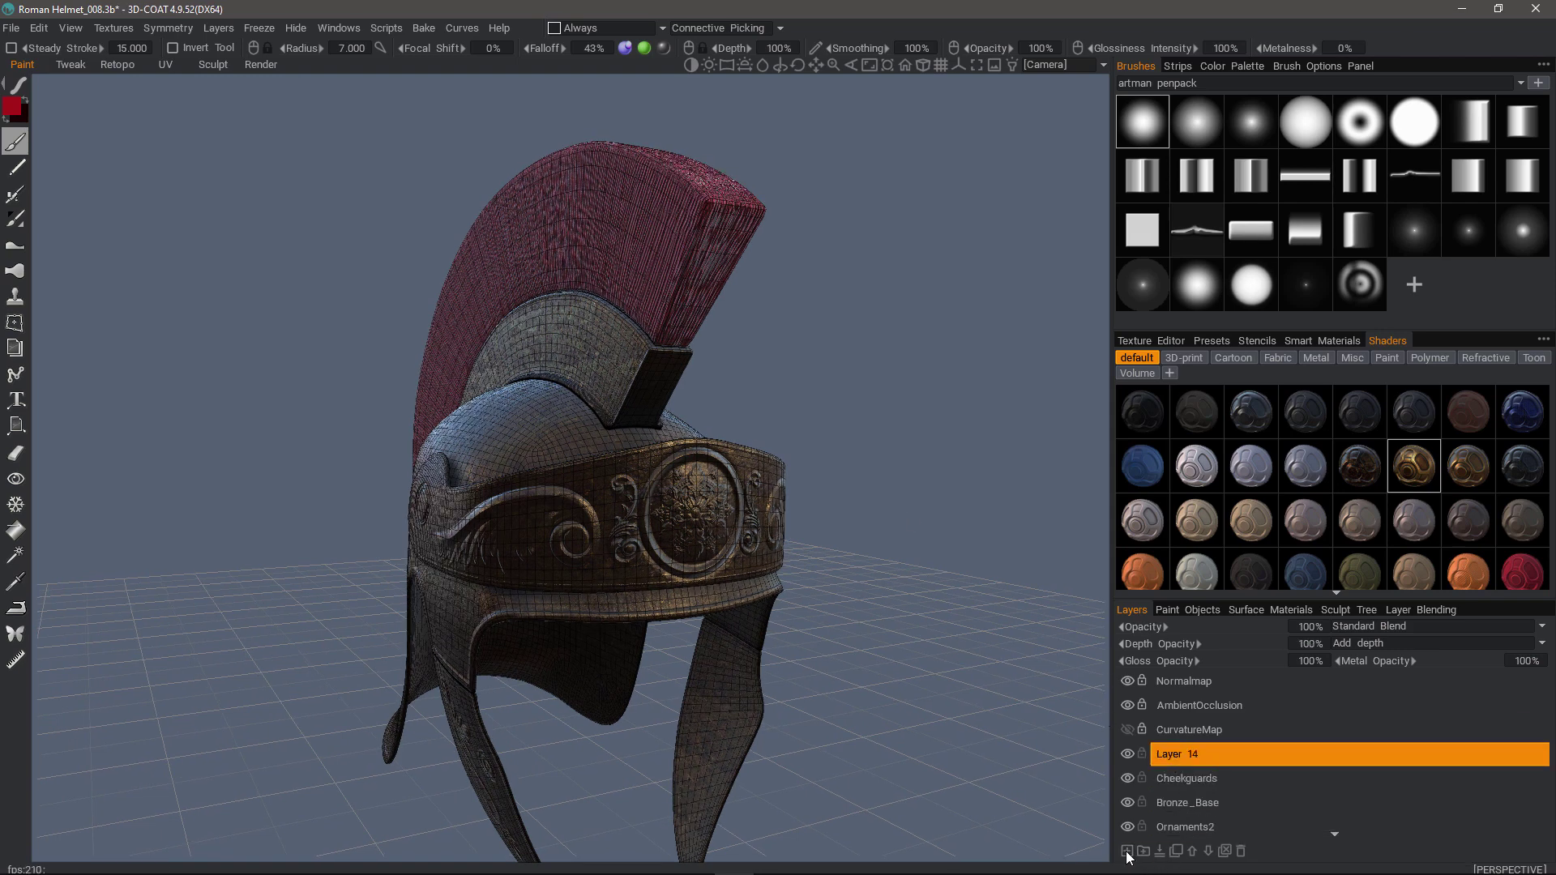
{"action": "double_click", "coordinate": [1170, 756]}
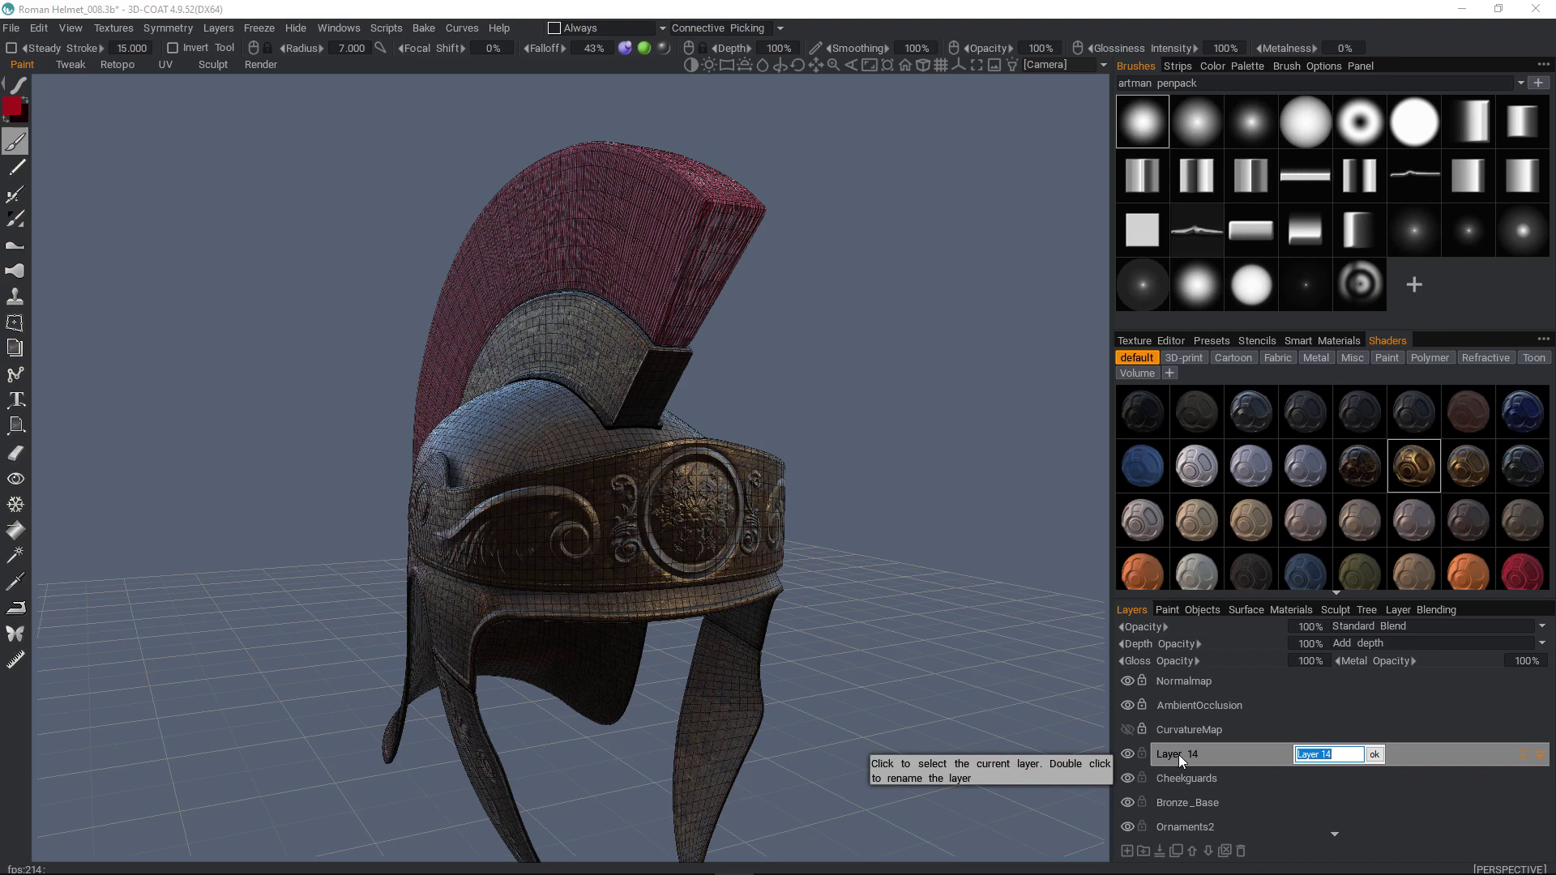
{"action": "type", "text": "Touchup"}
{"action": "key", "text": "Return"}
- Sample the dark red from the front face of the helmet's crest with the colour picker
{"action": "left_click_drag", "start_coordinate": [932, 519], "coordinate": [76, 566]}
{"action": "right_click_drag", "start_coordinate": [75, 566], "coordinate": [18, 581]}
{"action": "left_click", "coordinate": [17, 582]}
{"action": "scroll", "coordinate": [246, 468], "scroll_direction": "down", "scroll_amount": 3}
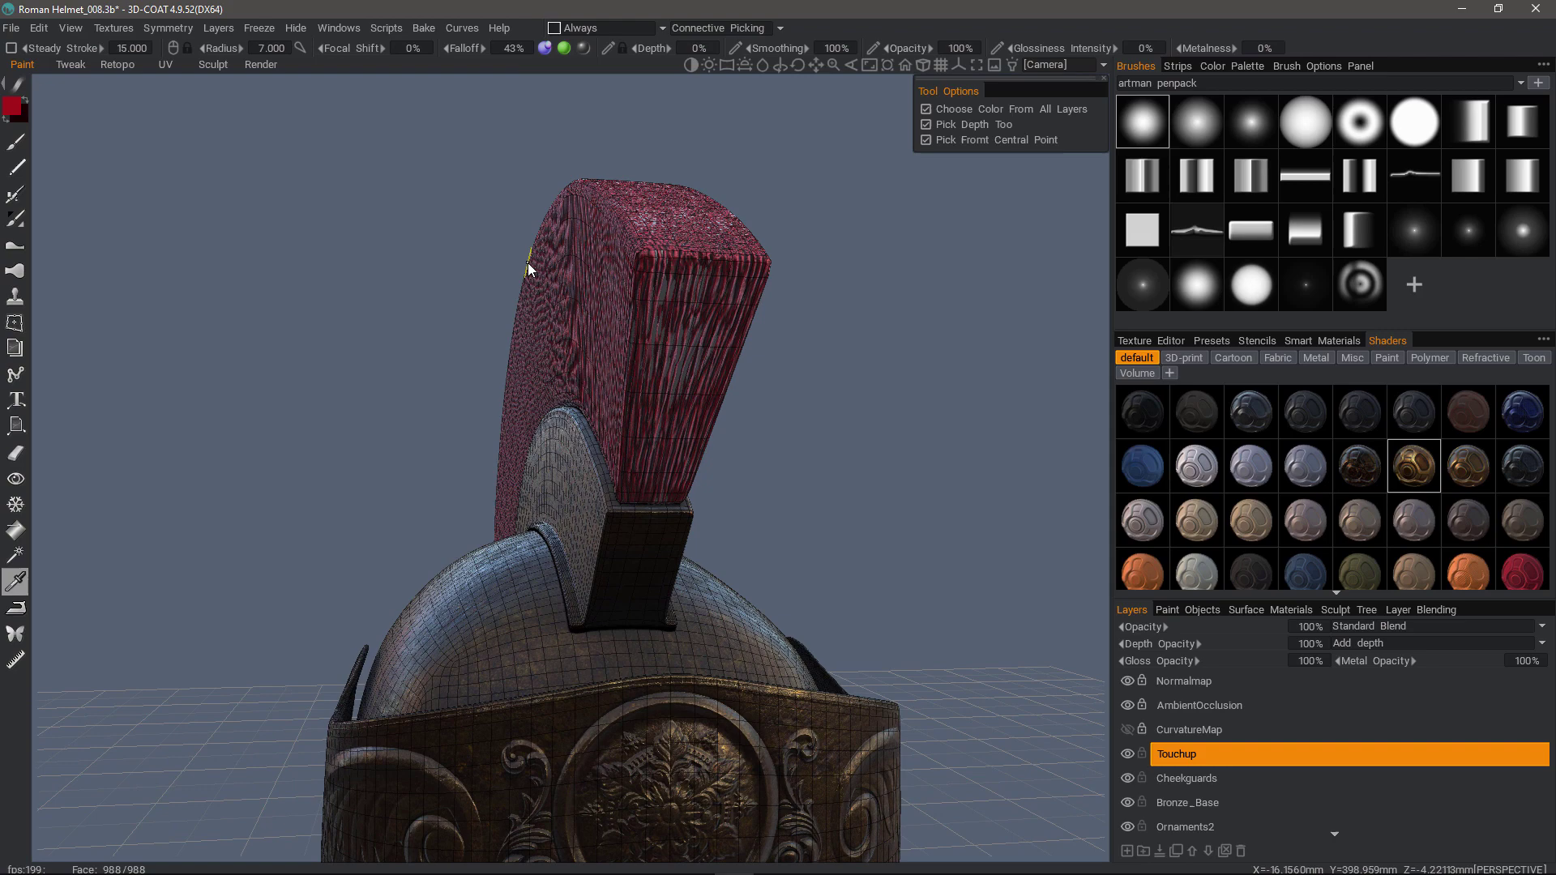
{"action": "scroll", "coordinate": [527, 267], "scroll_direction": "up", "scroll_amount": 4}
{"action": "left_click_drag", "start_coordinate": [691, 290], "coordinate": [640, 180]}
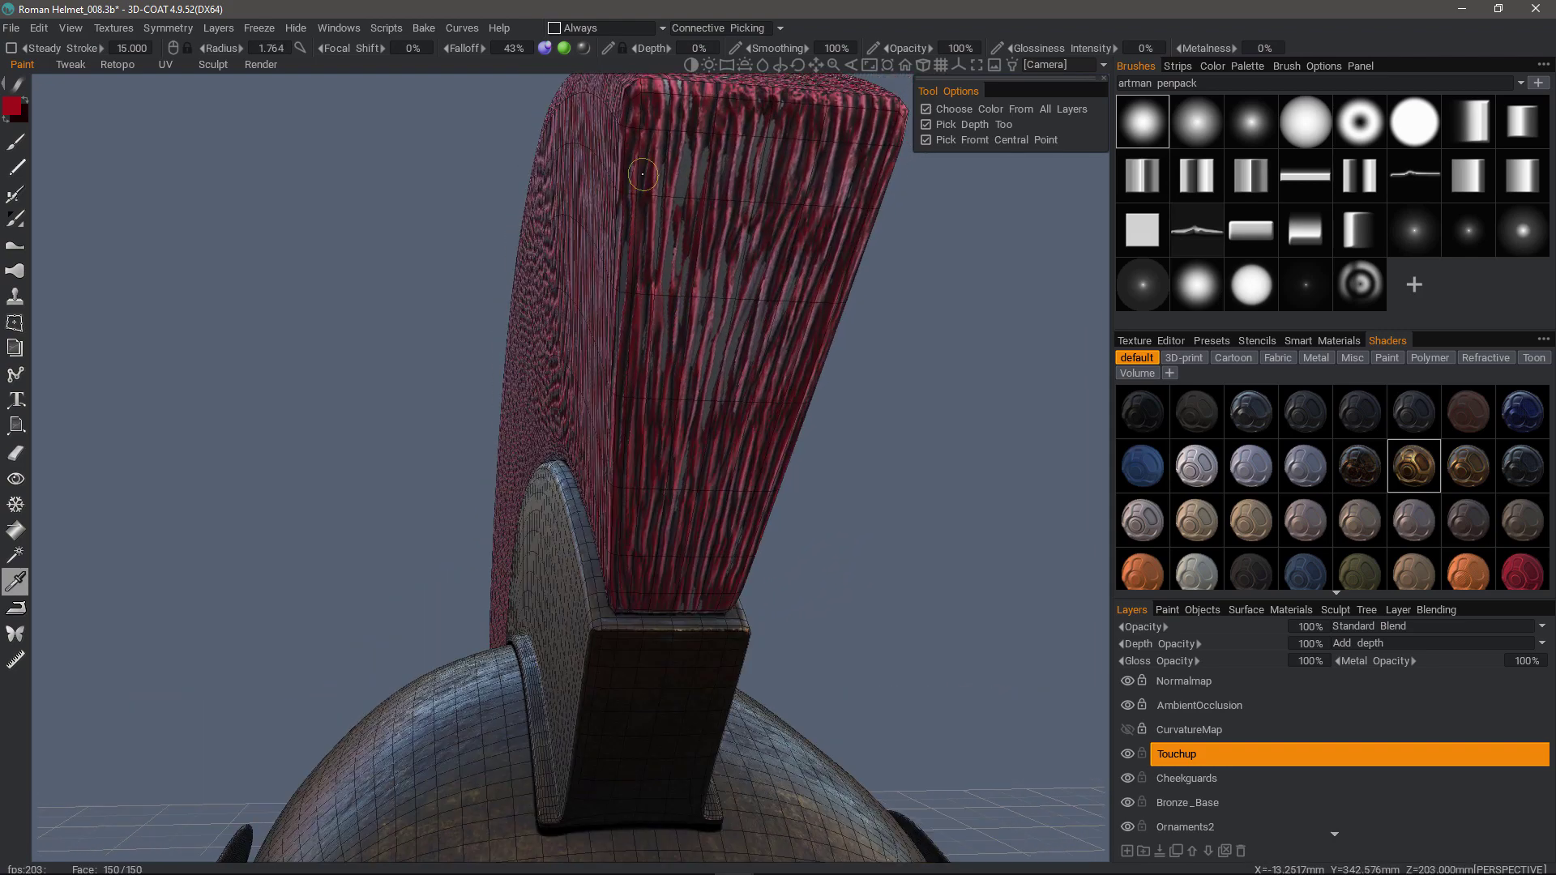
{"action": "left_click", "coordinate": [641, 180]}
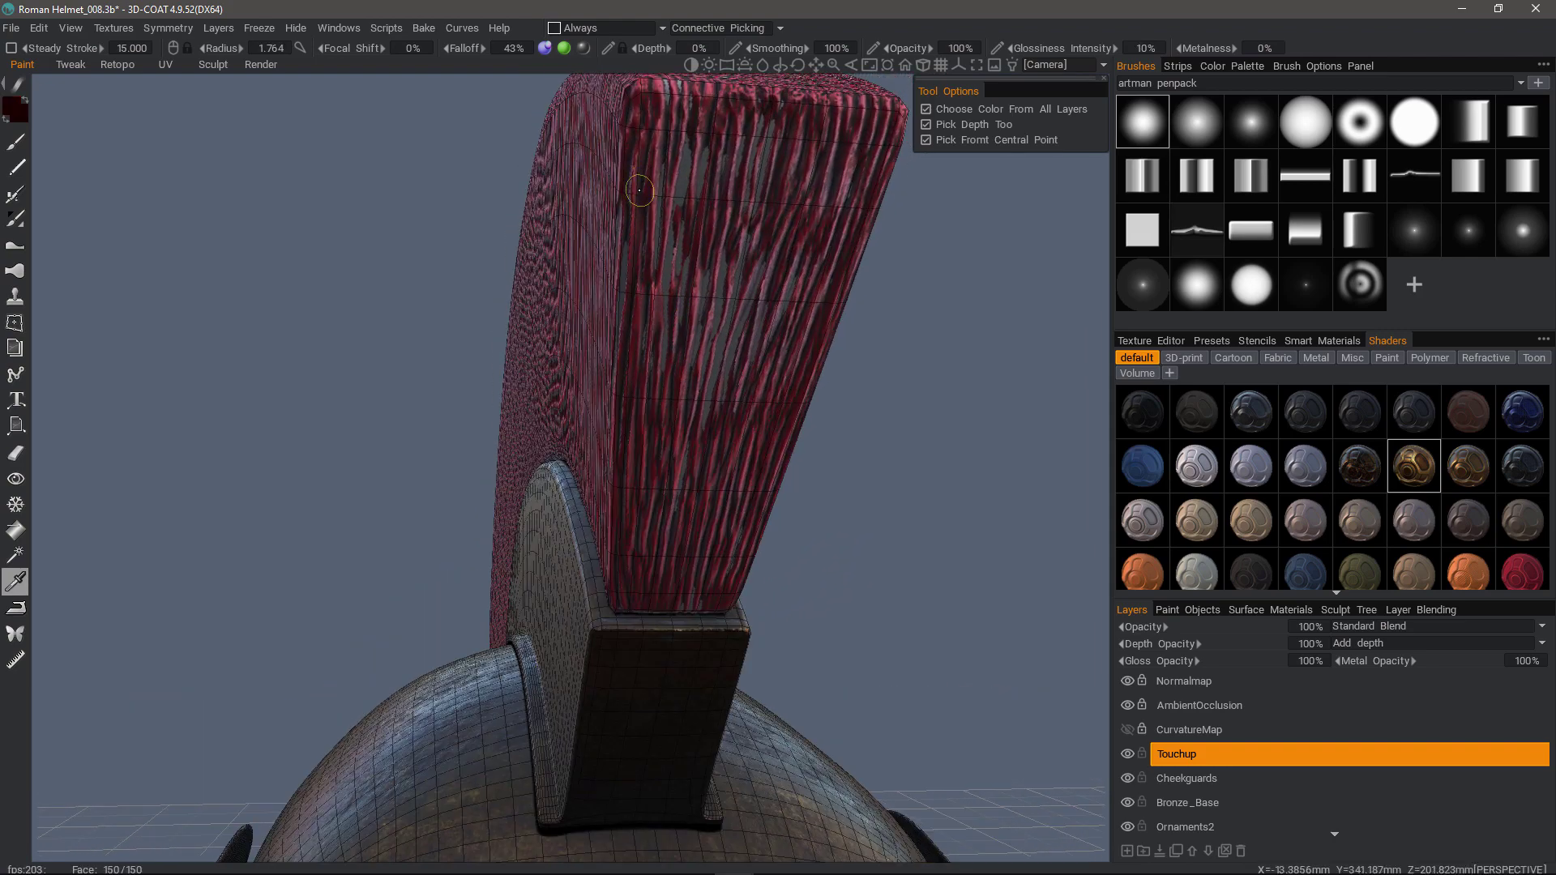
- Set the Brush to paint More on Concave with Degree 80% and Contrast -21%, checking the mask in the Smart Material Preview
{"action": "left_click", "coordinate": [15, 142]}
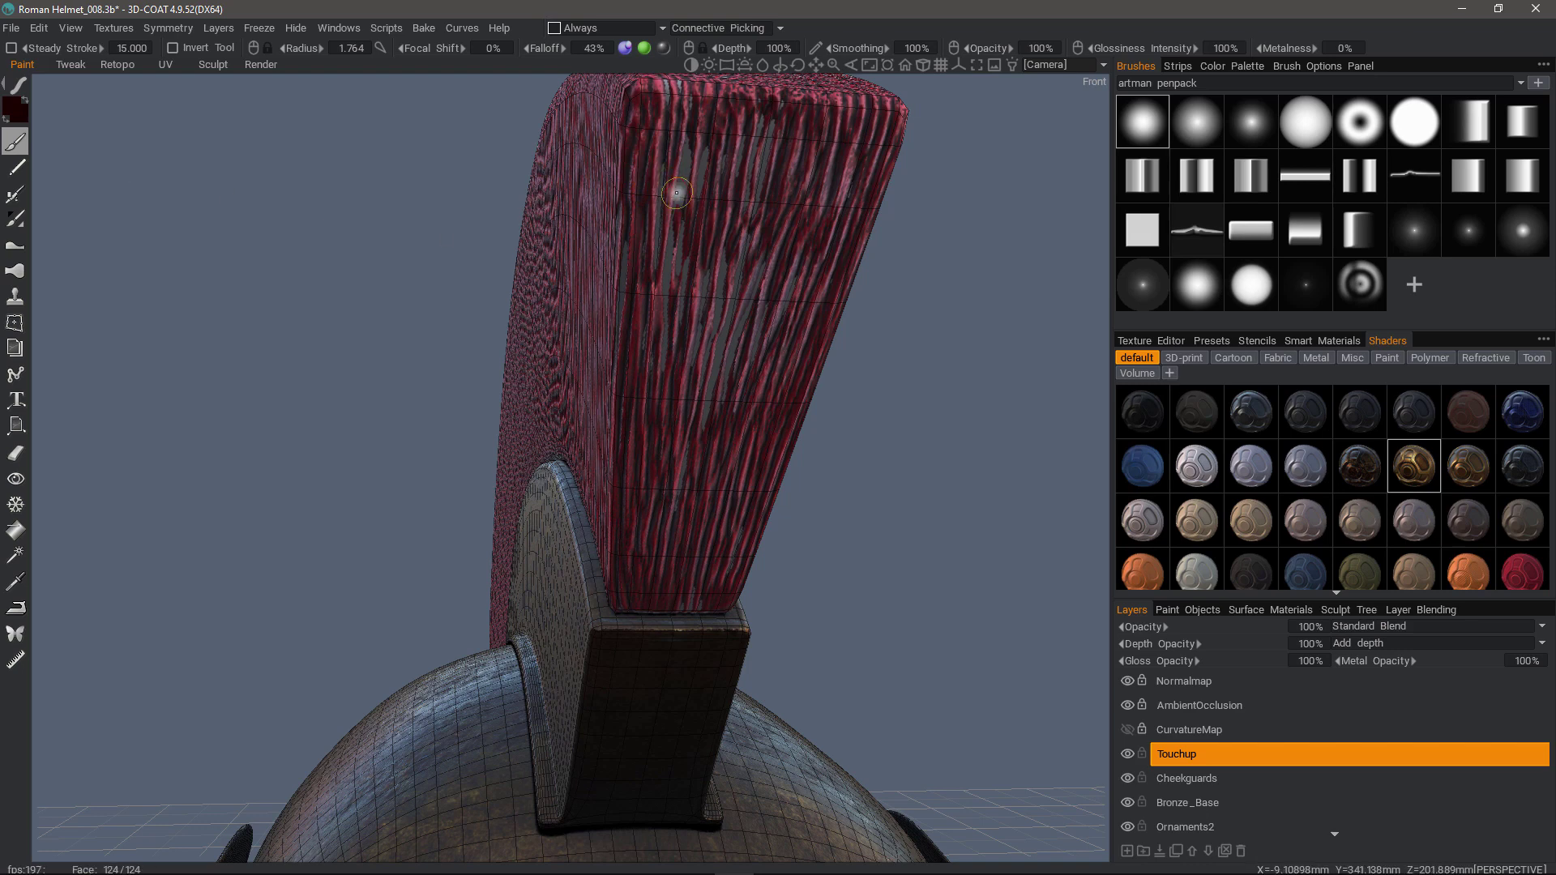
{"action": "left_click", "coordinate": [603, 29]}
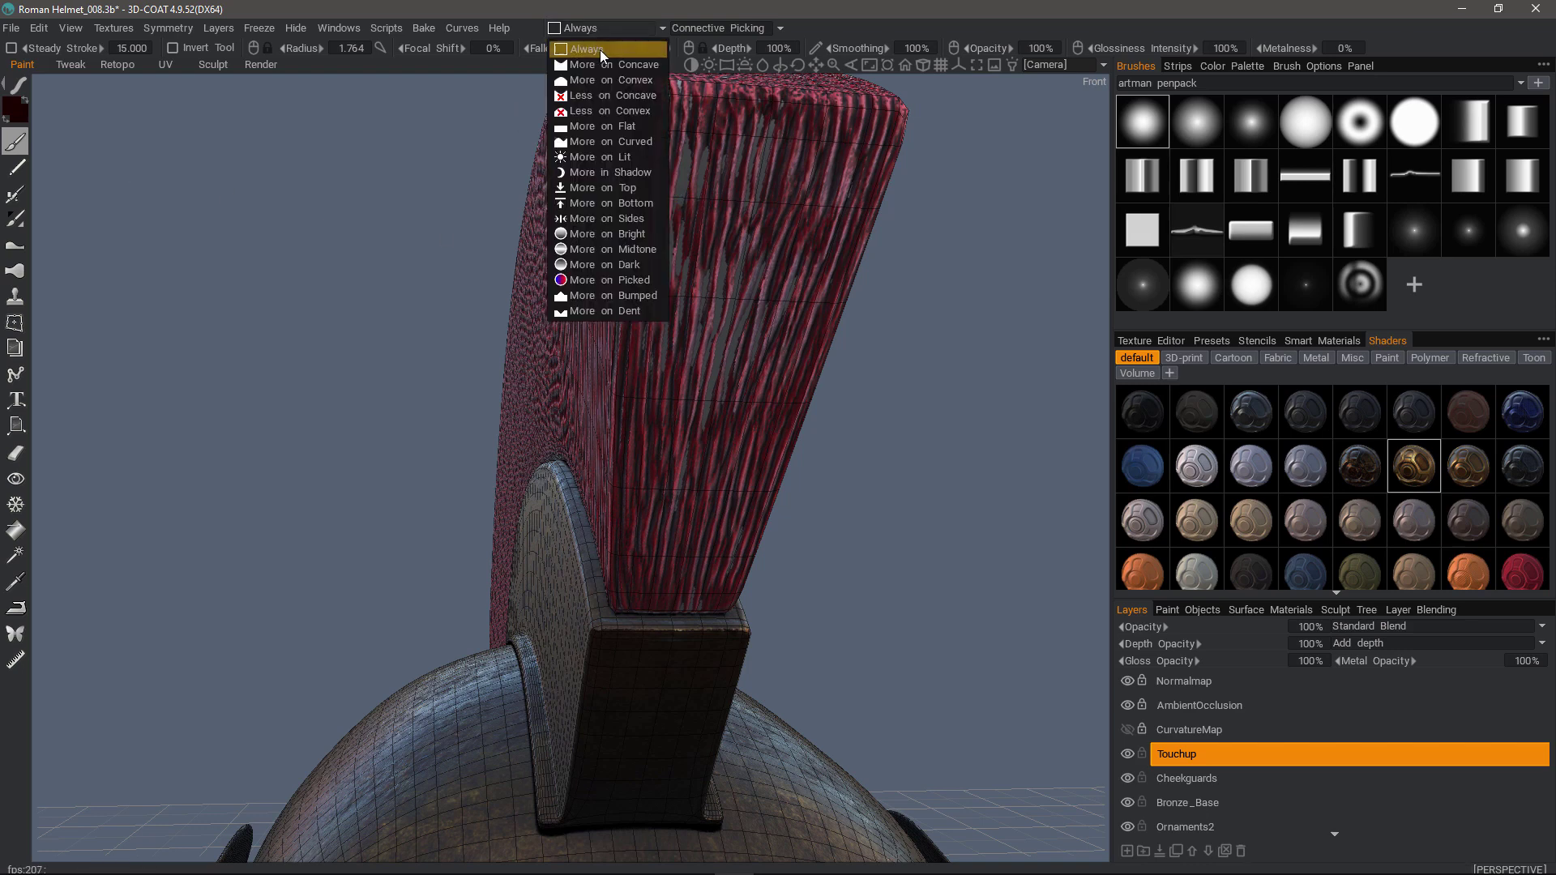
{"action": "left_click", "coordinate": [597, 64]}
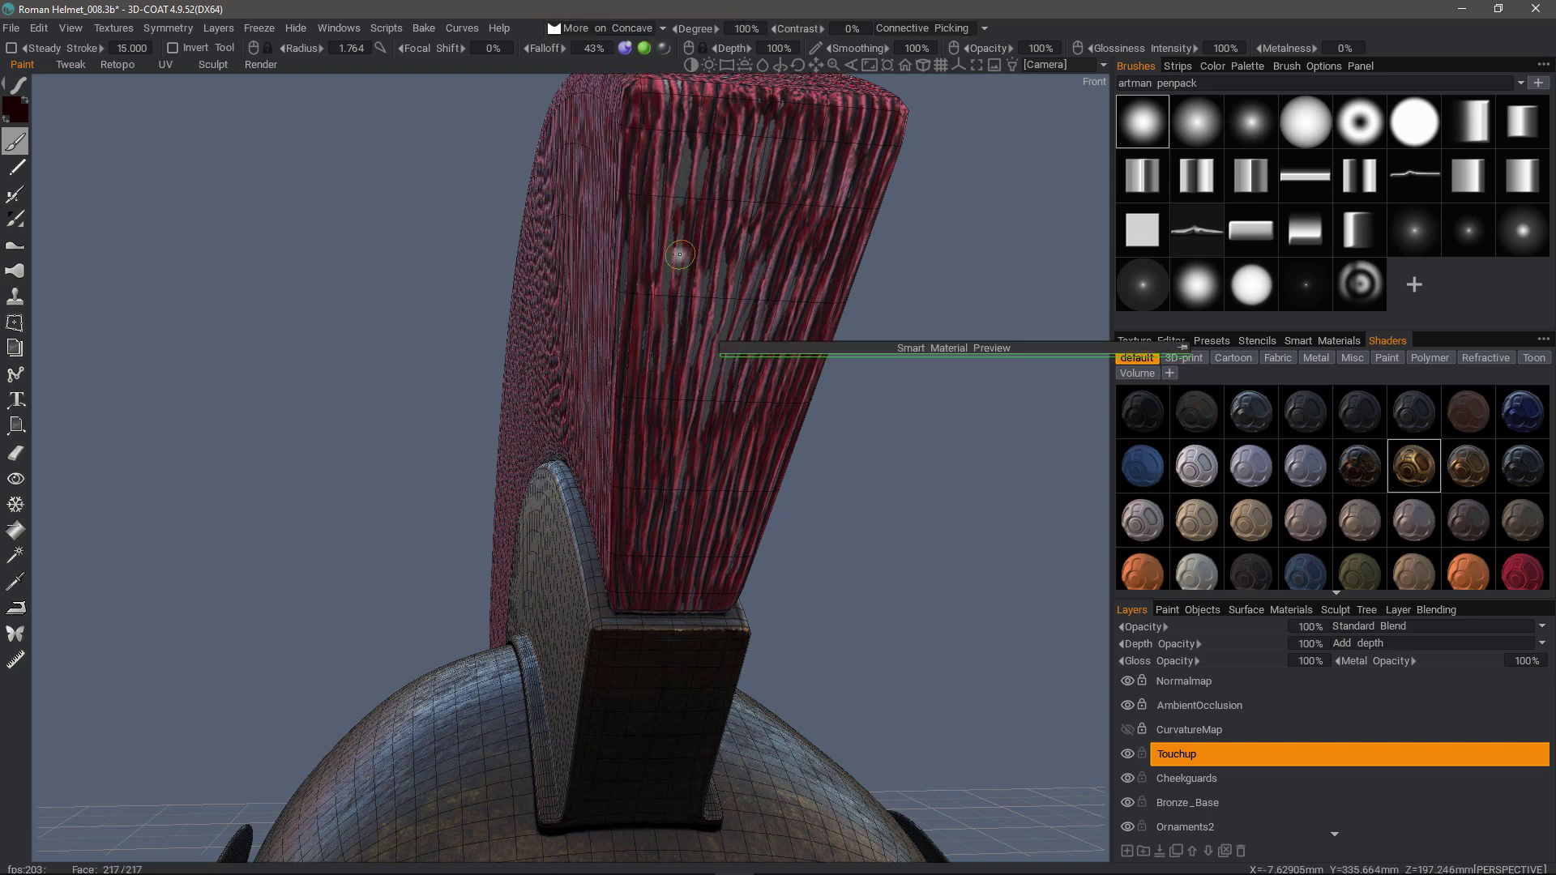
{"action": "left_click_drag", "start_coordinate": [1009, 338], "coordinate": [809, 153]}
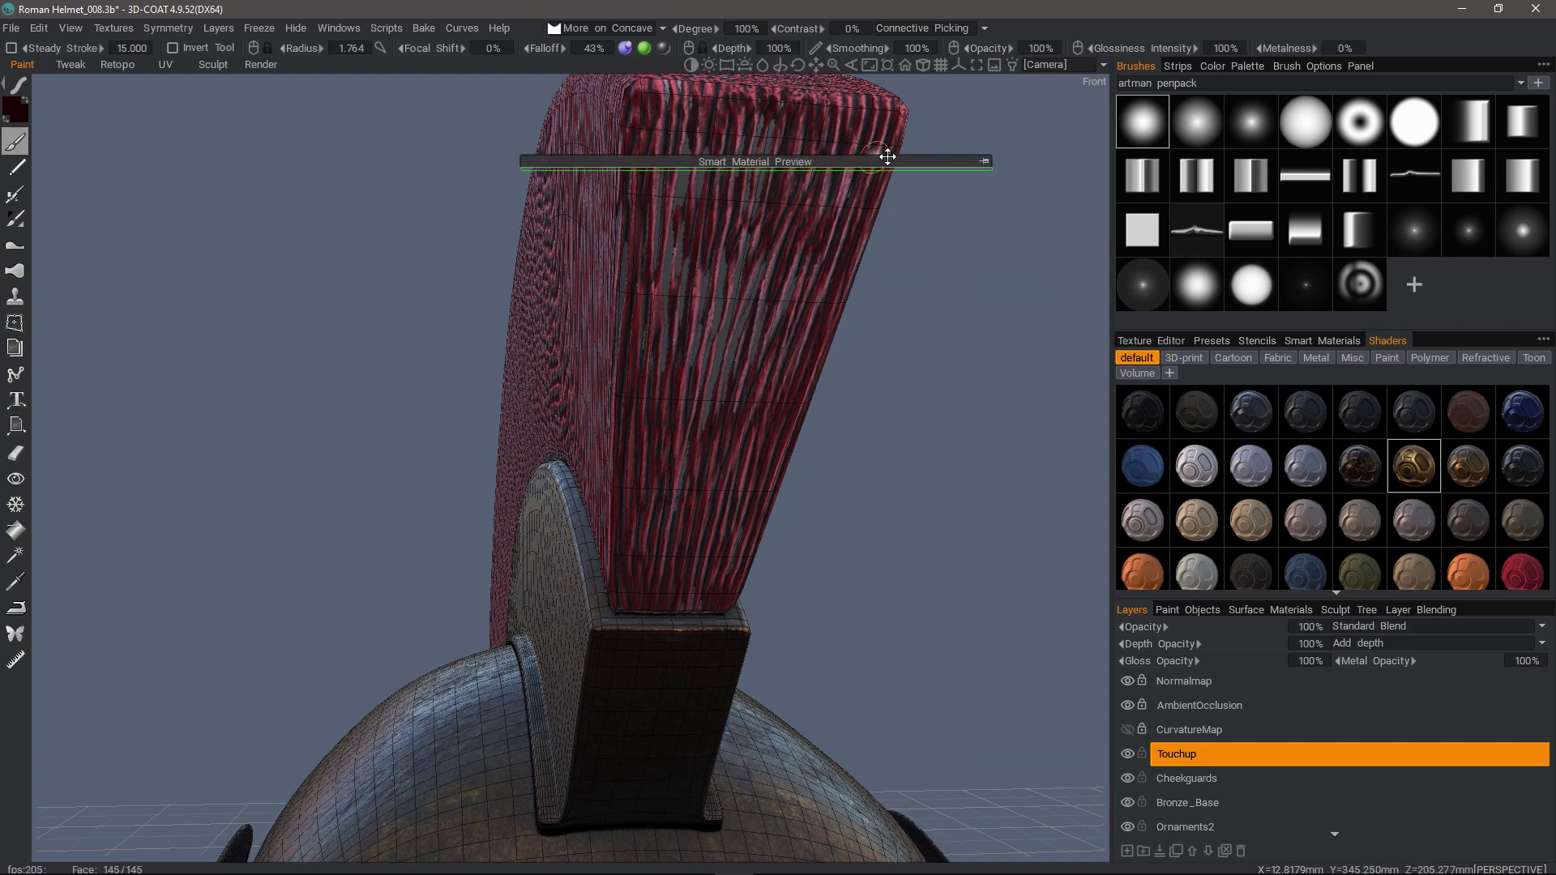
{"action": "left_click", "coordinate": [983, 161]}
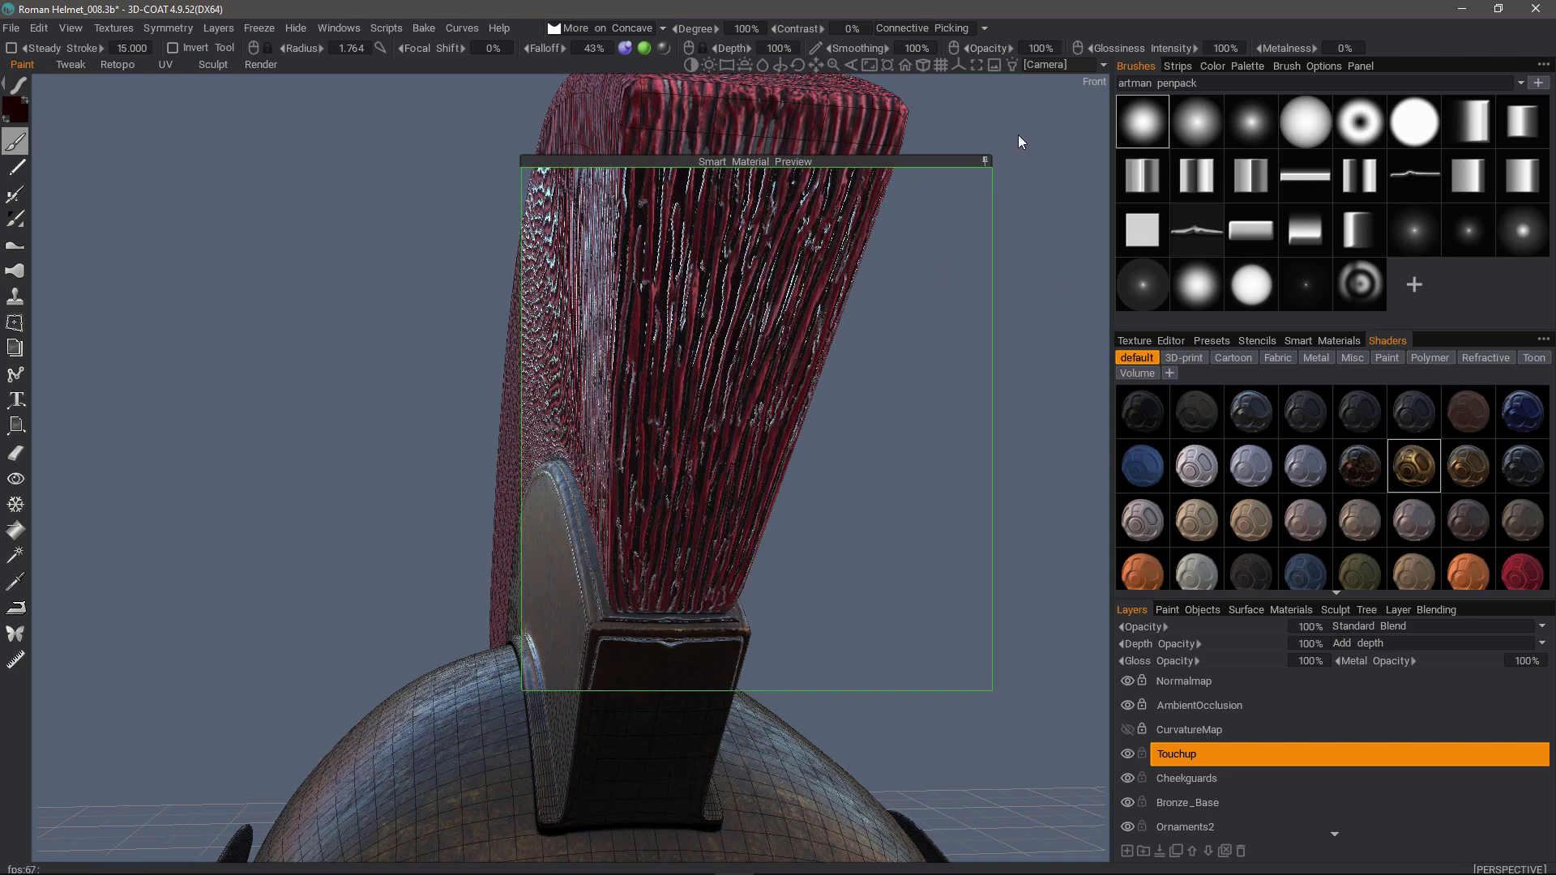
{"action": "mouse_move", "coordinate": [813, 30]}
{"action": "left_mouse_down"}
{"action": "mouse_move", "coordinate": [837, 35]}
{"action": "mouse_move", "coordinate": [802, 31]}
{"action": "left_mouse_up"}
{"action": "left_click_drag", "start_coordinate": [703, 29], "coordinate": [656, 26]}
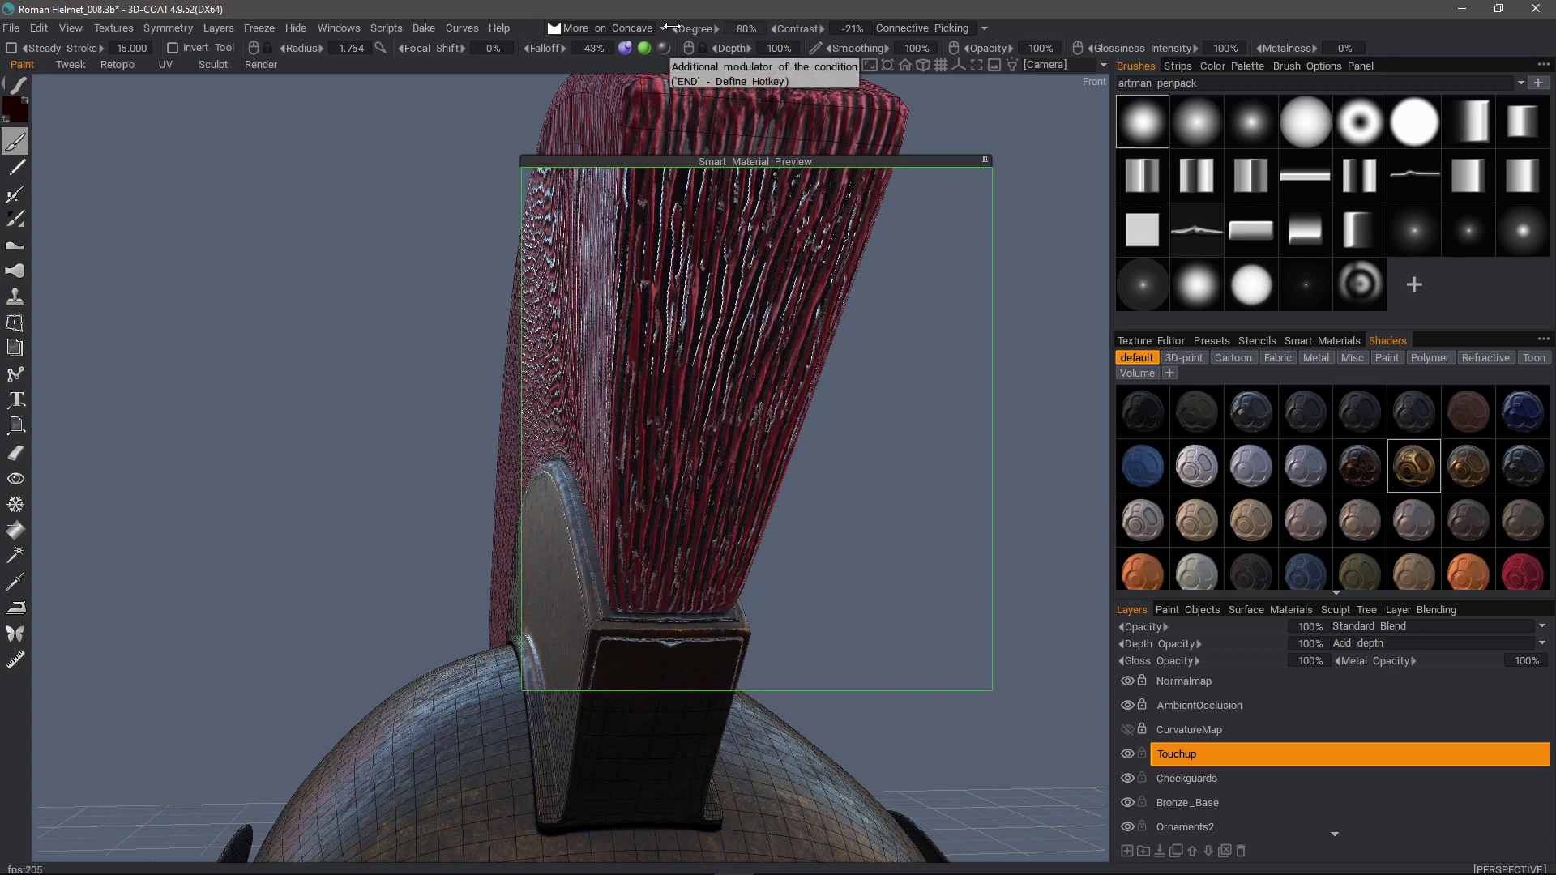
{"action": "left_click", "coordinate": [984, 161]}
{"action": "left_click_drag", "start_coordinate": [729, 161], "coordinate": [267, 111]}
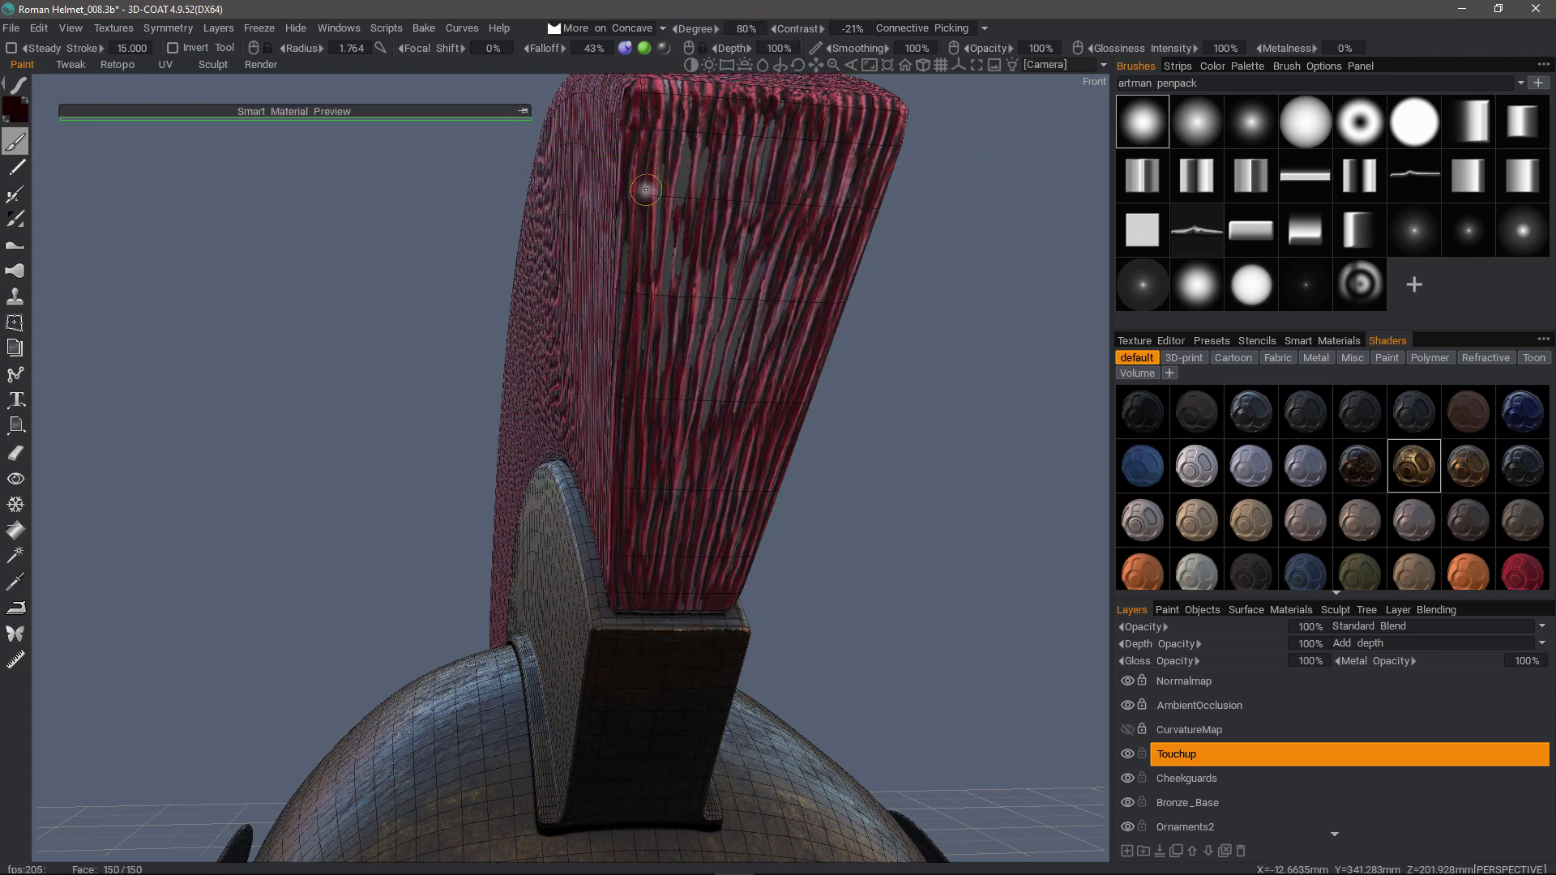
- Turn off the brush's depth and glossiness channels so it paints colour only
{"action": "left_click", "coordinate": [625, 49]}
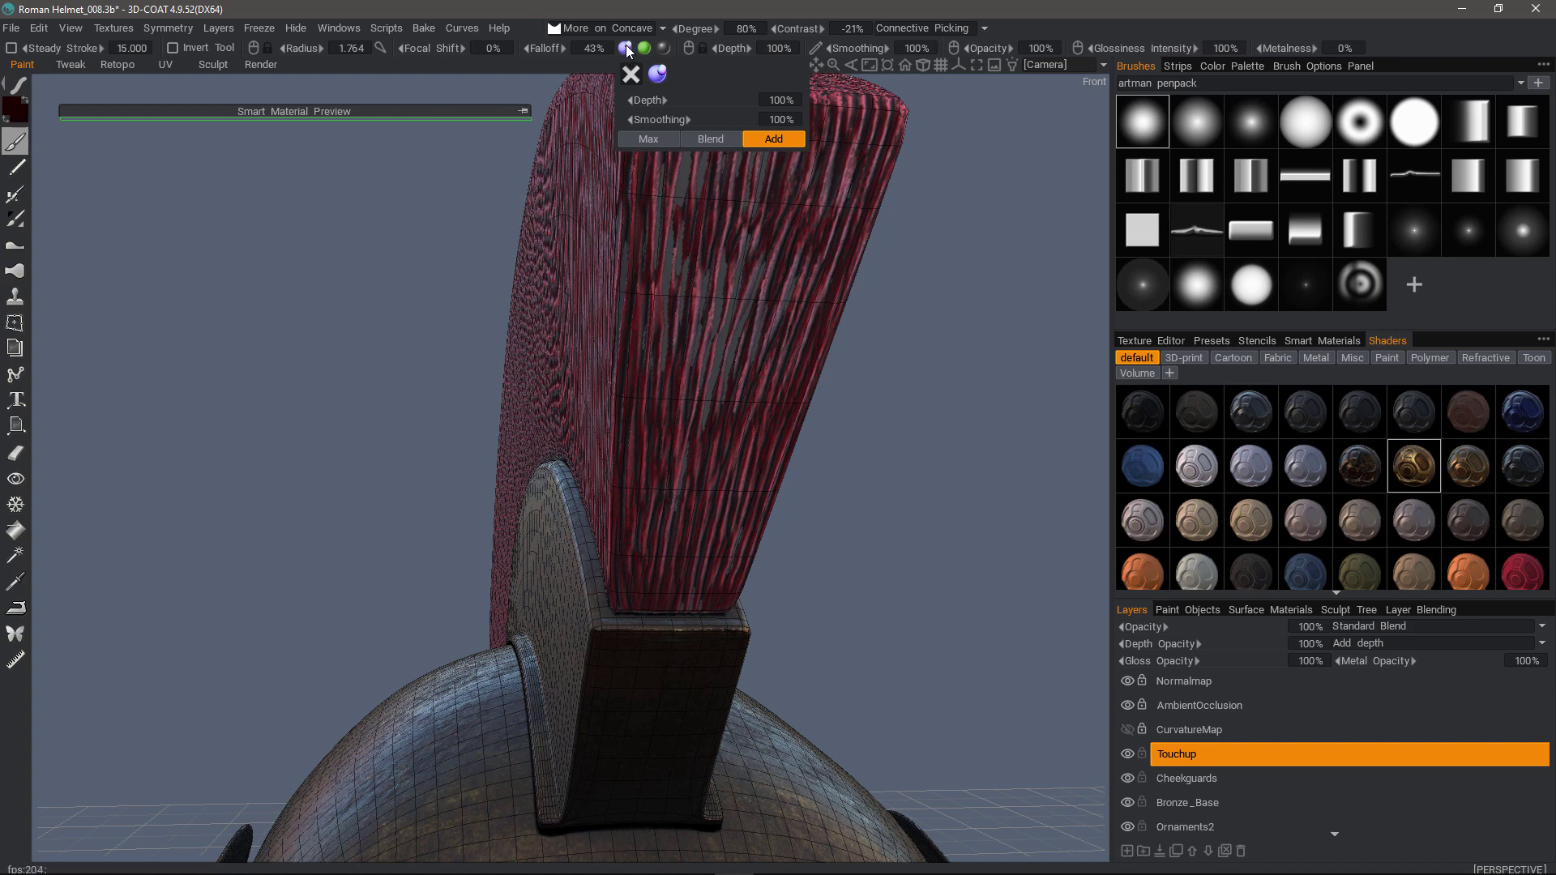
{"action": "left_click", "coordinate": [625, 51]}
{"action": "left_click", "coordinate": [663, 50]}
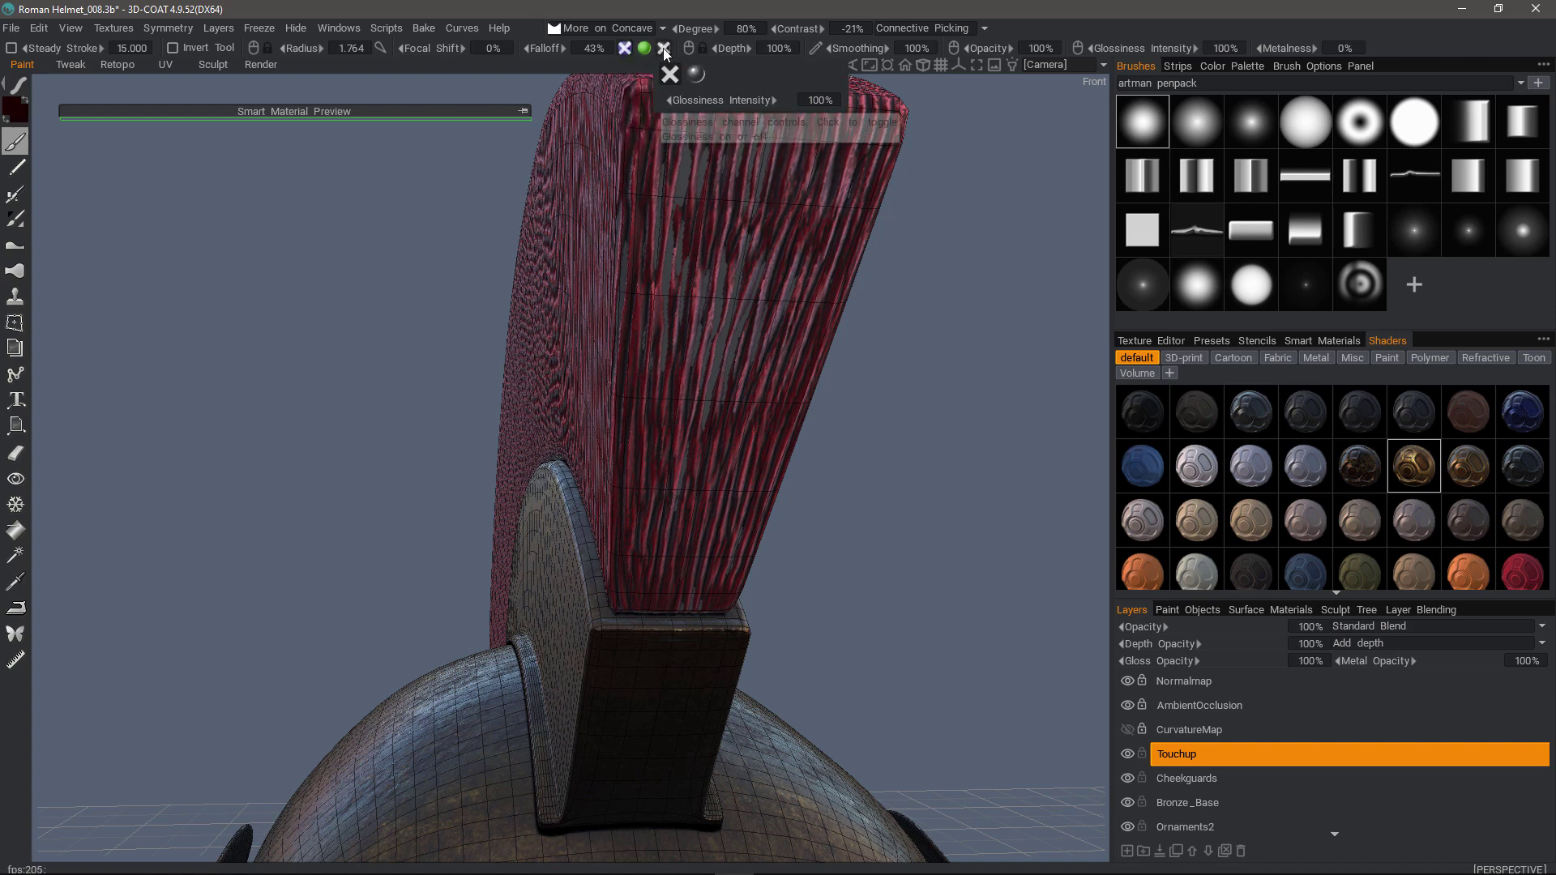
- Paint the sampled dark red into the light gaps between the fibers on the crest's front face
{"action": "mouse_move", "coordinate": [695, 153]}
{"action": "left_mouse_down"}
{"action": "mouse_move", "coordinate": [673, 343]}
{"action": "mouse_move", "coordinate": [607, 369]}
{"action": "left_mouse_up"}
{"action": "mouse_move", "coordinate": [740, 127]}
{"action": "left_mouse_down"}
{"action": "mouse_move", "coordinate": [742, 381]}
{"action": "mouse_move", "coordinate": [721, 415]}
{"action": "left_mouse_up"}
{"action": "left_click_drag", "start_coordinate": [705, 274], "coordinate": [703, 397]}
{"action": "left_click_drag", "start_coordinate": [782, 283], "coordinate": [783, 267]}
{"action": "left_click_drag", "start_coordinate": [757, 135], "coordinate": [757, 157]}
{"action": "mouse_move", "coordinate": [671, 89]}
{"action": "left_mouse_down"}
{"action": "mouse_move", "coordinate": [839, 147]}
{"action": "mouse_move", "coordinate": [683, 222]}
{"action": "left_mouse_up"}
- Paint the dark red over the front part of the crest's top surface with a brush radius of 5.820
{"action": "scroll", "coordinate": [684, 472], "scroll_direction": "down", "scroll_amount": 1}
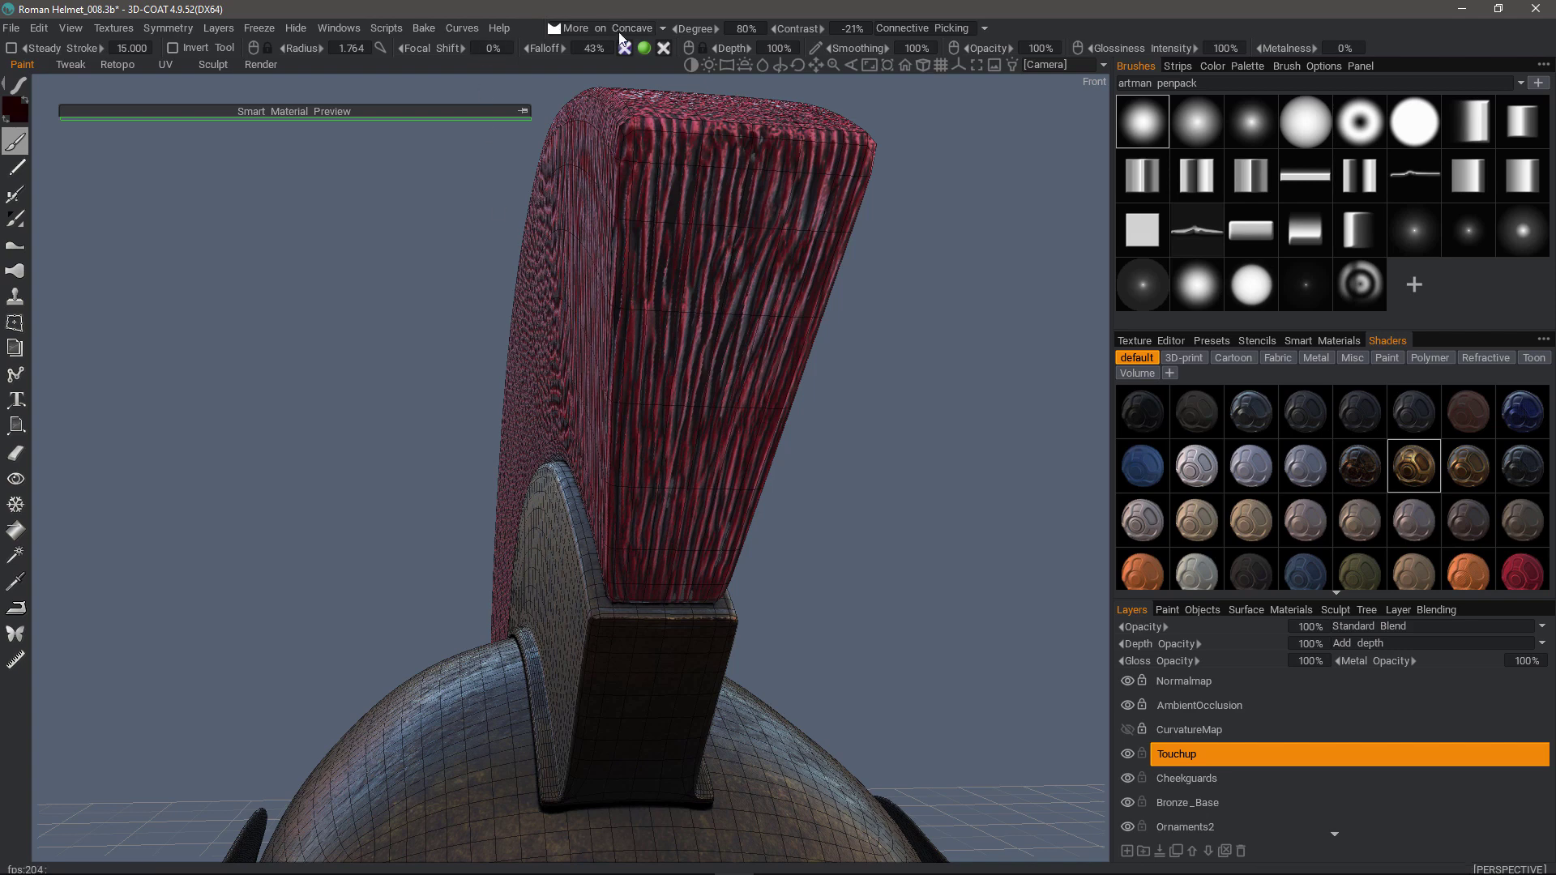
{"action": "left_click_drag", "start_coordinate": [875, 105], "coordinate": [493, 424]}
{"action": "right_click_drag", "start_coordinate": [499, 448], "coordinate": [487, 400]}
{"action": "mouse_move", "coordinate": [486, 399]}
{"action": "left_mouse_down"}
{"action": "mouse_move", "coordinate": [570, 467]}
{"action": "mouse_move", "coordinate": [650, 468]}
{"action": "mouse_move", "coordinate": [636, 478]}
{"action": "mouse_move", "coordinate": [635, 412]}
{"action": "mouse_move", "coordinate": [464, 485]}
{"action": "left_mouse_up"}
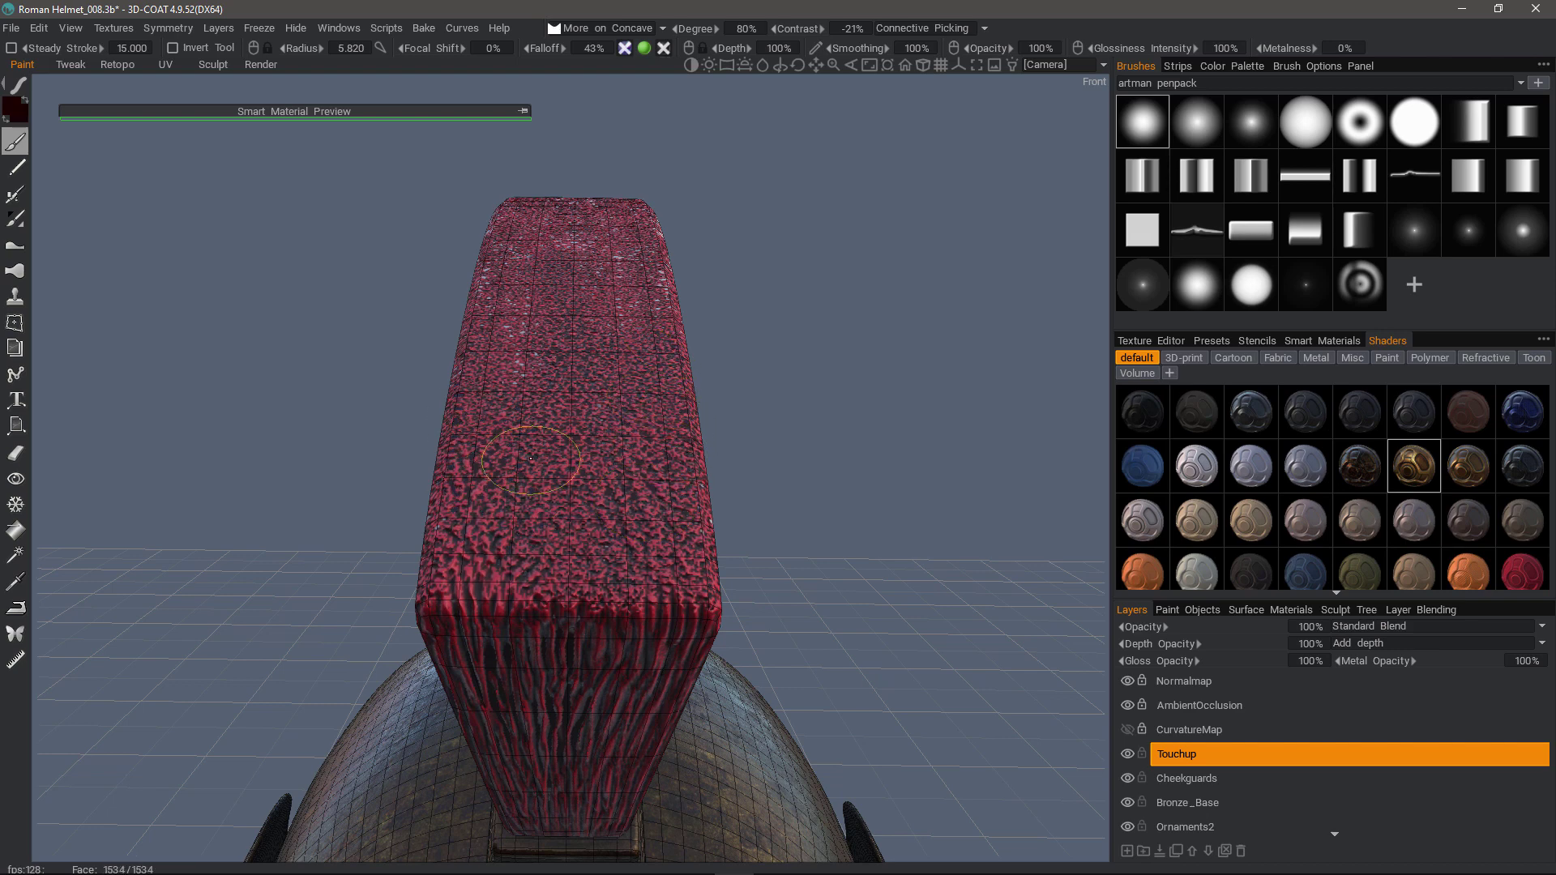
{"action": "left_click", "coordinate": [15, 530]}
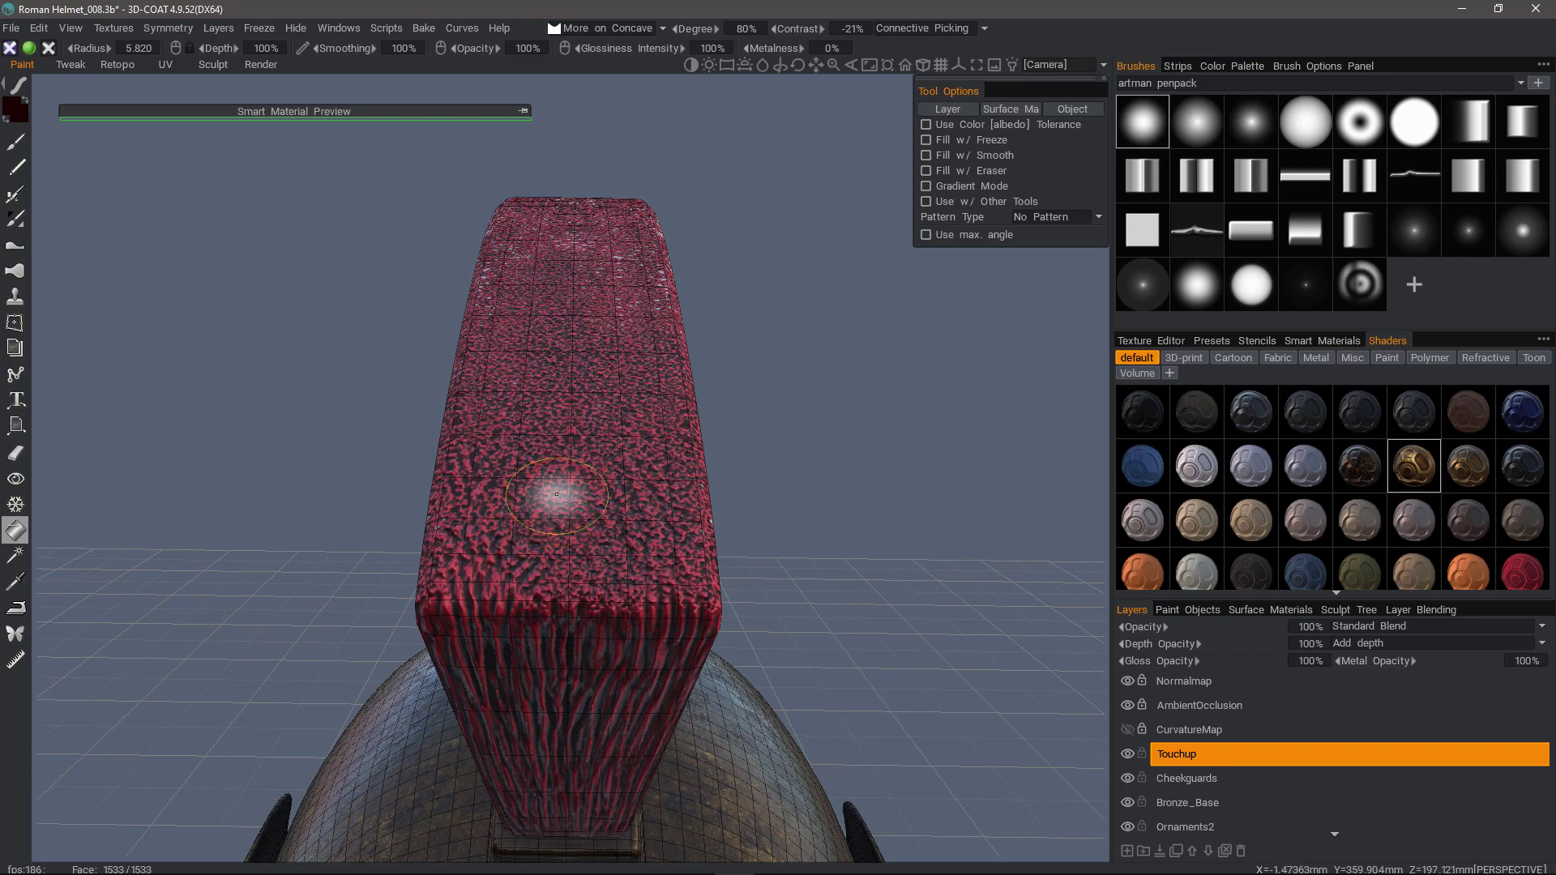
{"action": "left_click_drag", "start_coordinate": [449, 279], "coordinate": [325, 332]}
{"action": "mouse_move", "coordinate": [326, 339]}
{"action": "right_mouse_down"}
{"action": "mouse_move", "coordinate": [274, 226]}
{"action": "mouse_move", "coordinate": [27, 182]}
{"action": "mouse_move", "coordinate": [13, 143]}
{"action": "right_mouse_up"}
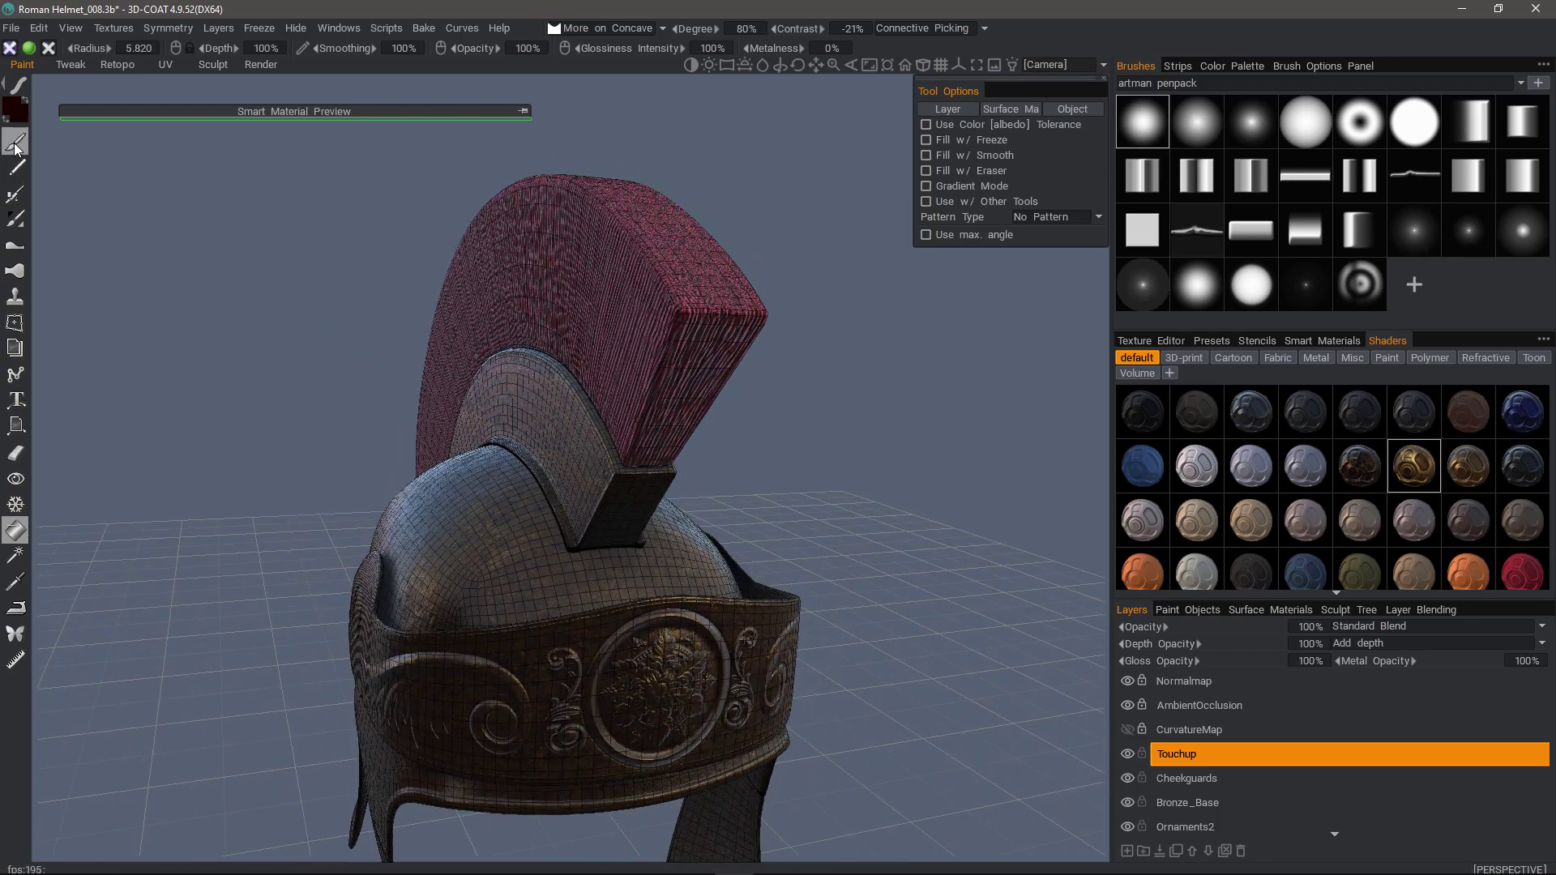
{"action": "left_click", "coordinate": [15, 141]}
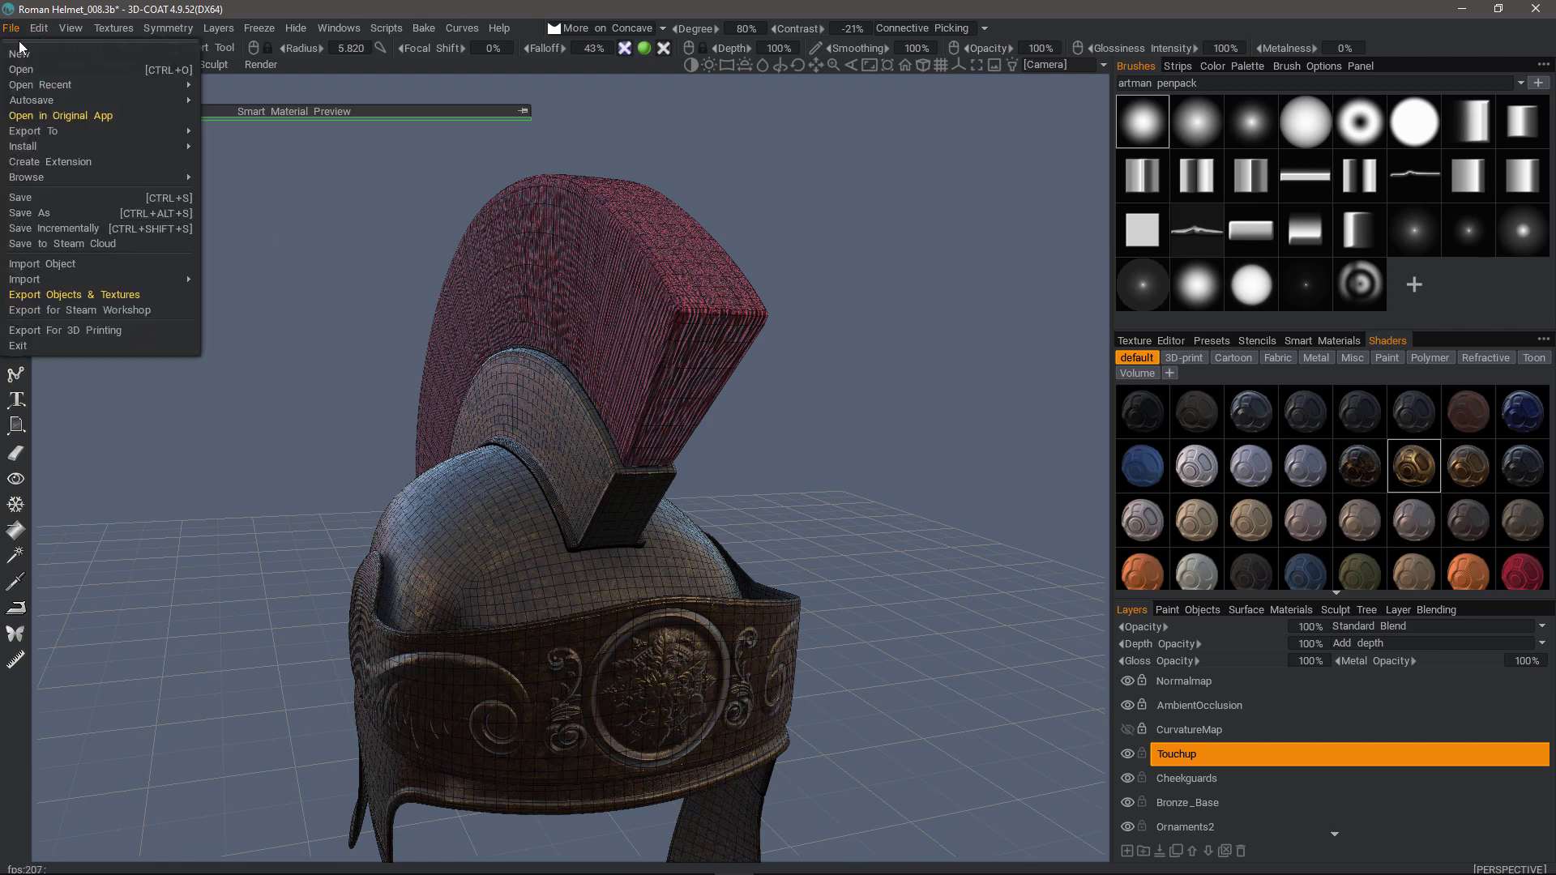
- Send the retouched helmet back with Open in Original App using the BlenderAppLink preset, and switch to Blender
{"action": "left_click", "coordinate": [75, 115]}
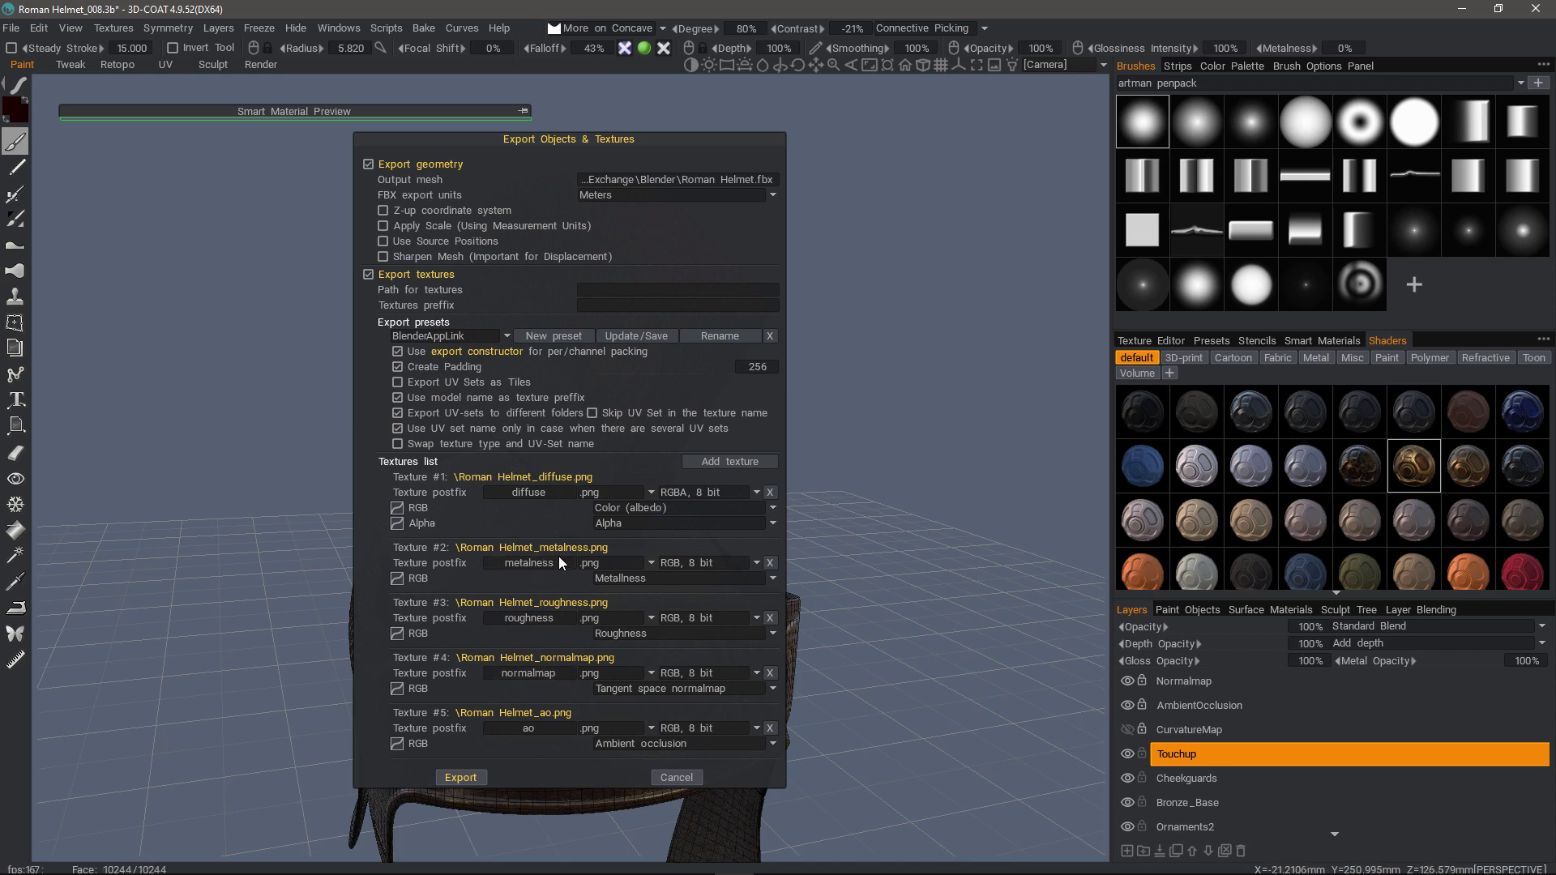
{"action": "left_click", "coordinate": [473, 777]}
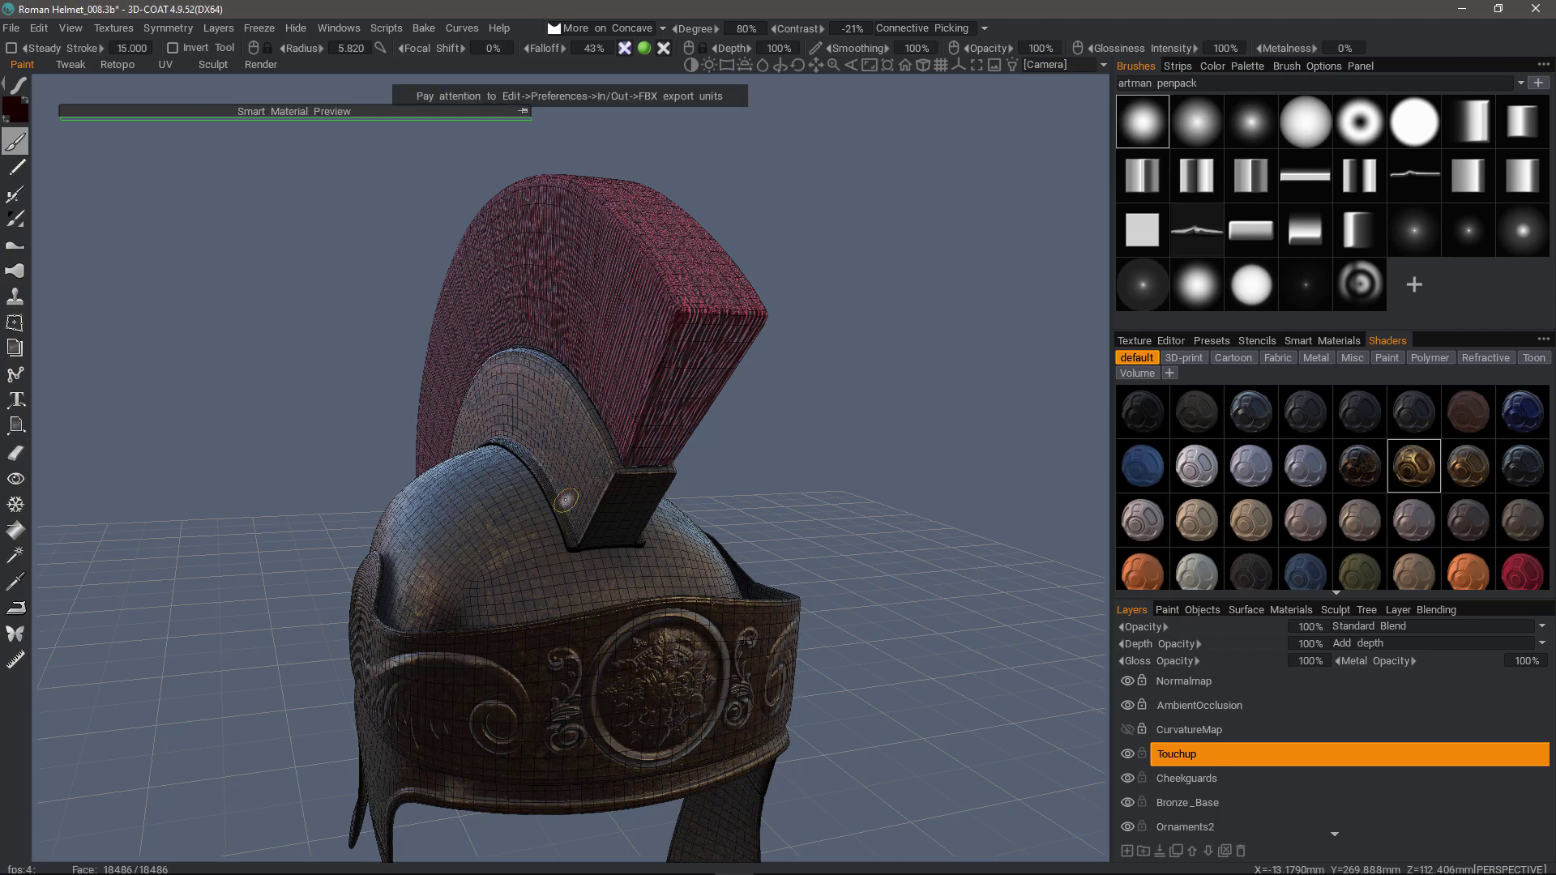
{"action": "left_click", "coordinate": [697, 864]}
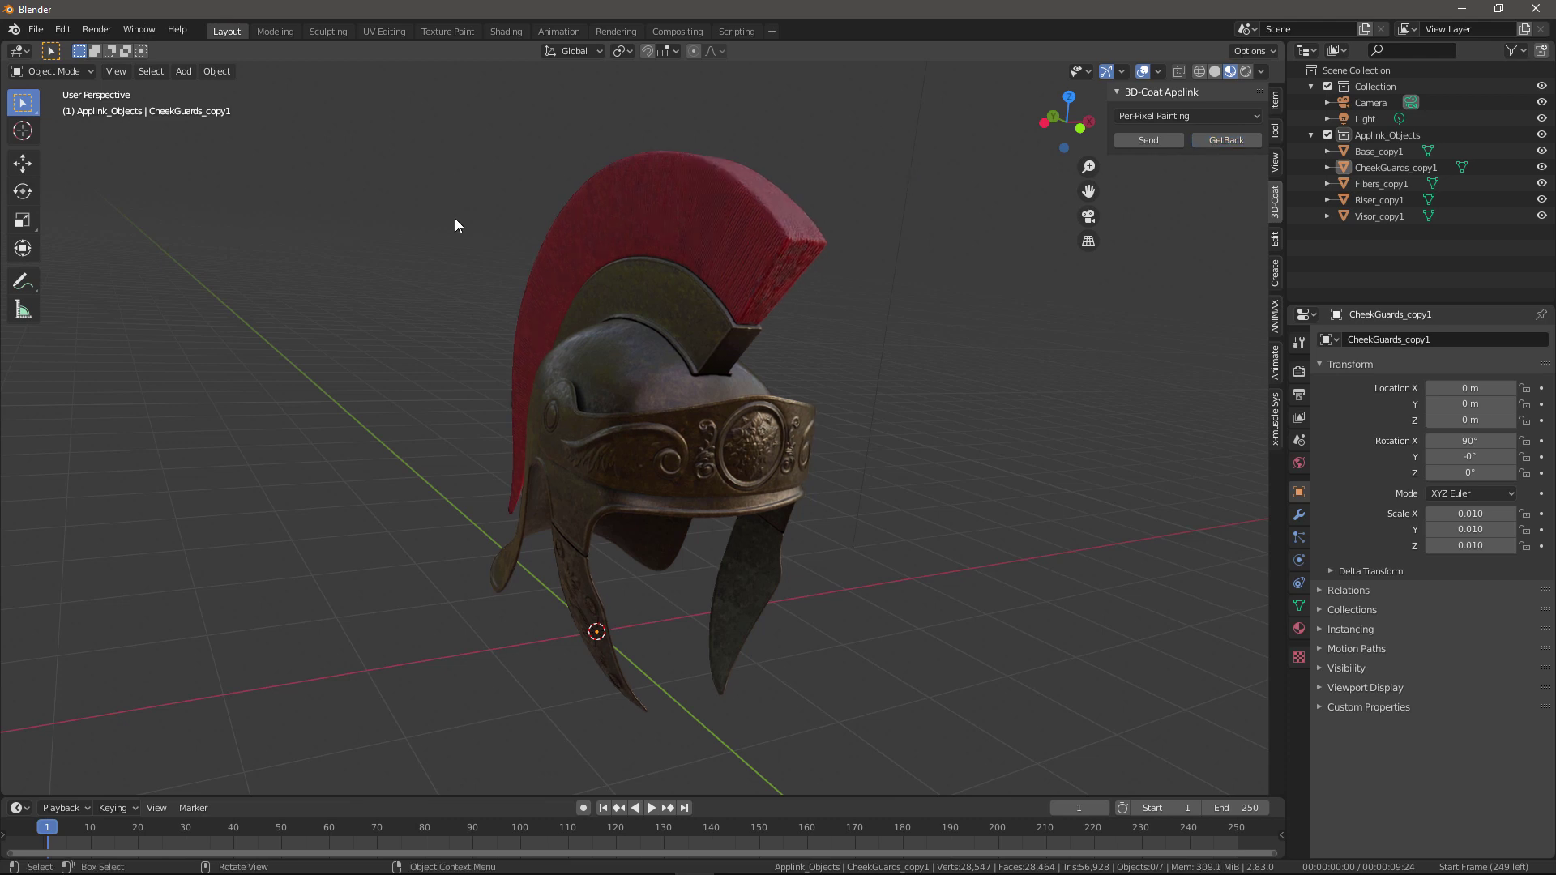
- Inspect the updated crest and helmet from several angles, including in Rendered viewport shading
{"action": "middle_click_drag", "start_coordinate": [392, 298], "coordinate": [385, 290]}
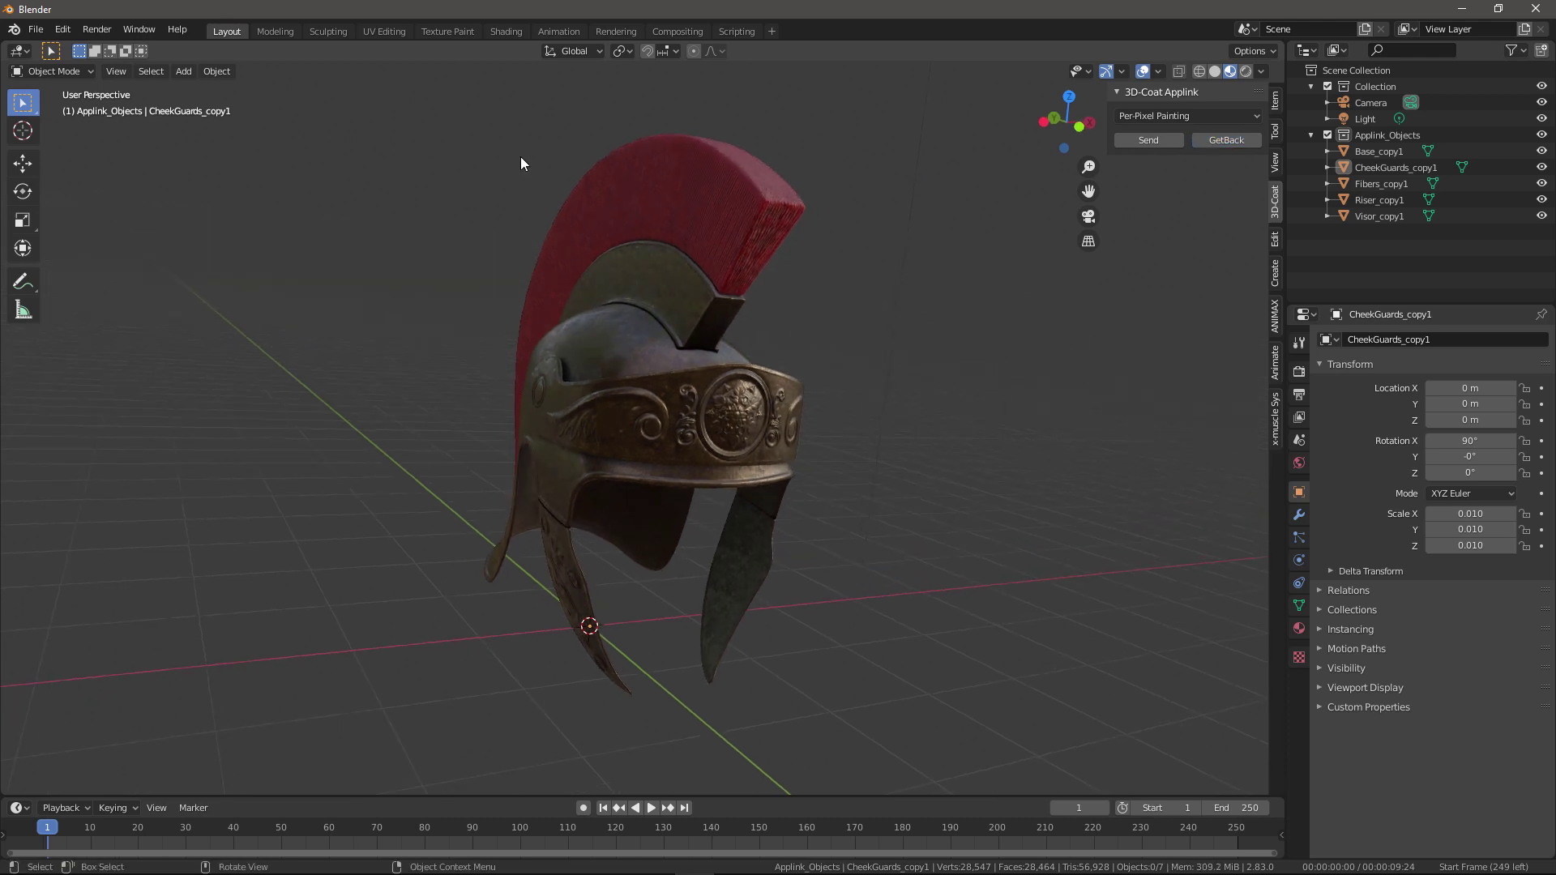
{"action": "middle_click_drag", "start_coordinate": [424, 215], "coordinate": [563, 457]}
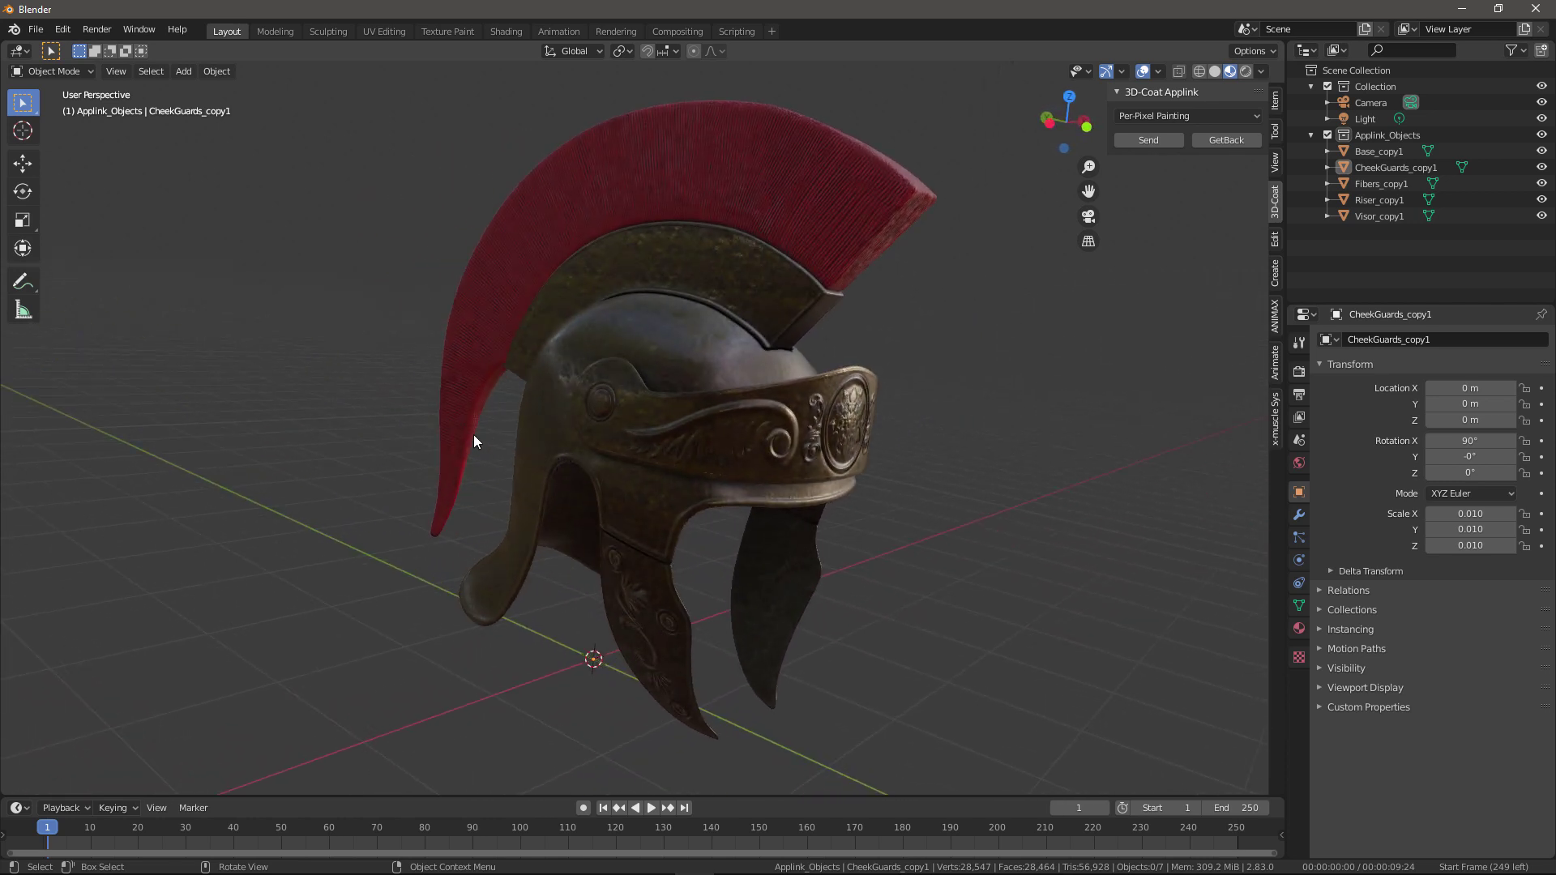
{"action": "scroll", "coordinate": [309, 381], "scroll_direction": "down", "scroll_amount": 2}
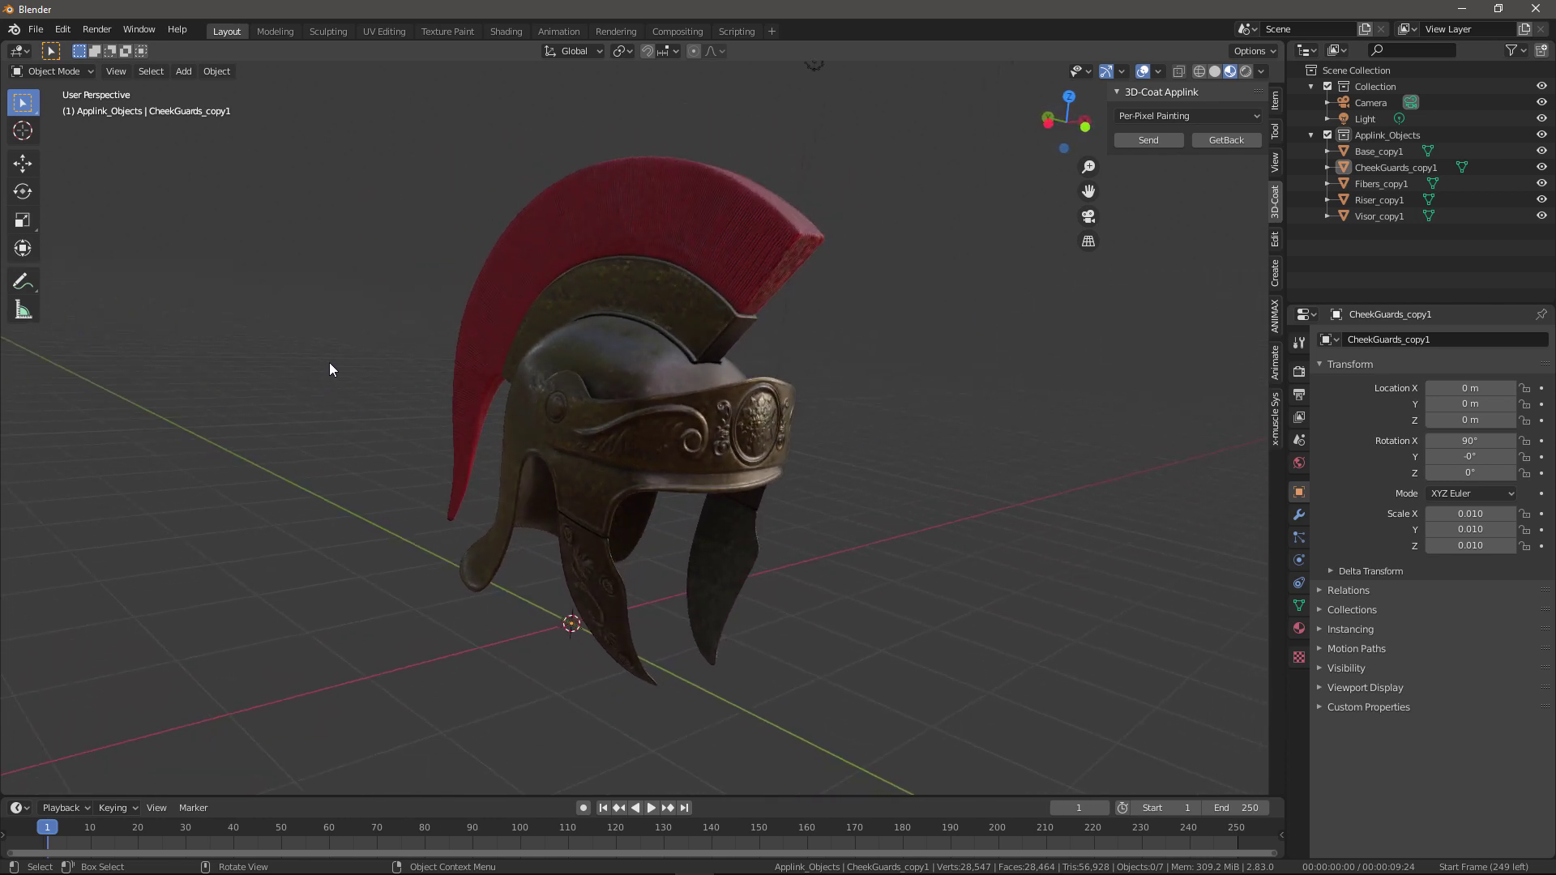
{"action": "middle_click_drag", "start_coordinate": [347, 352], "coordinate": [386, 324]}
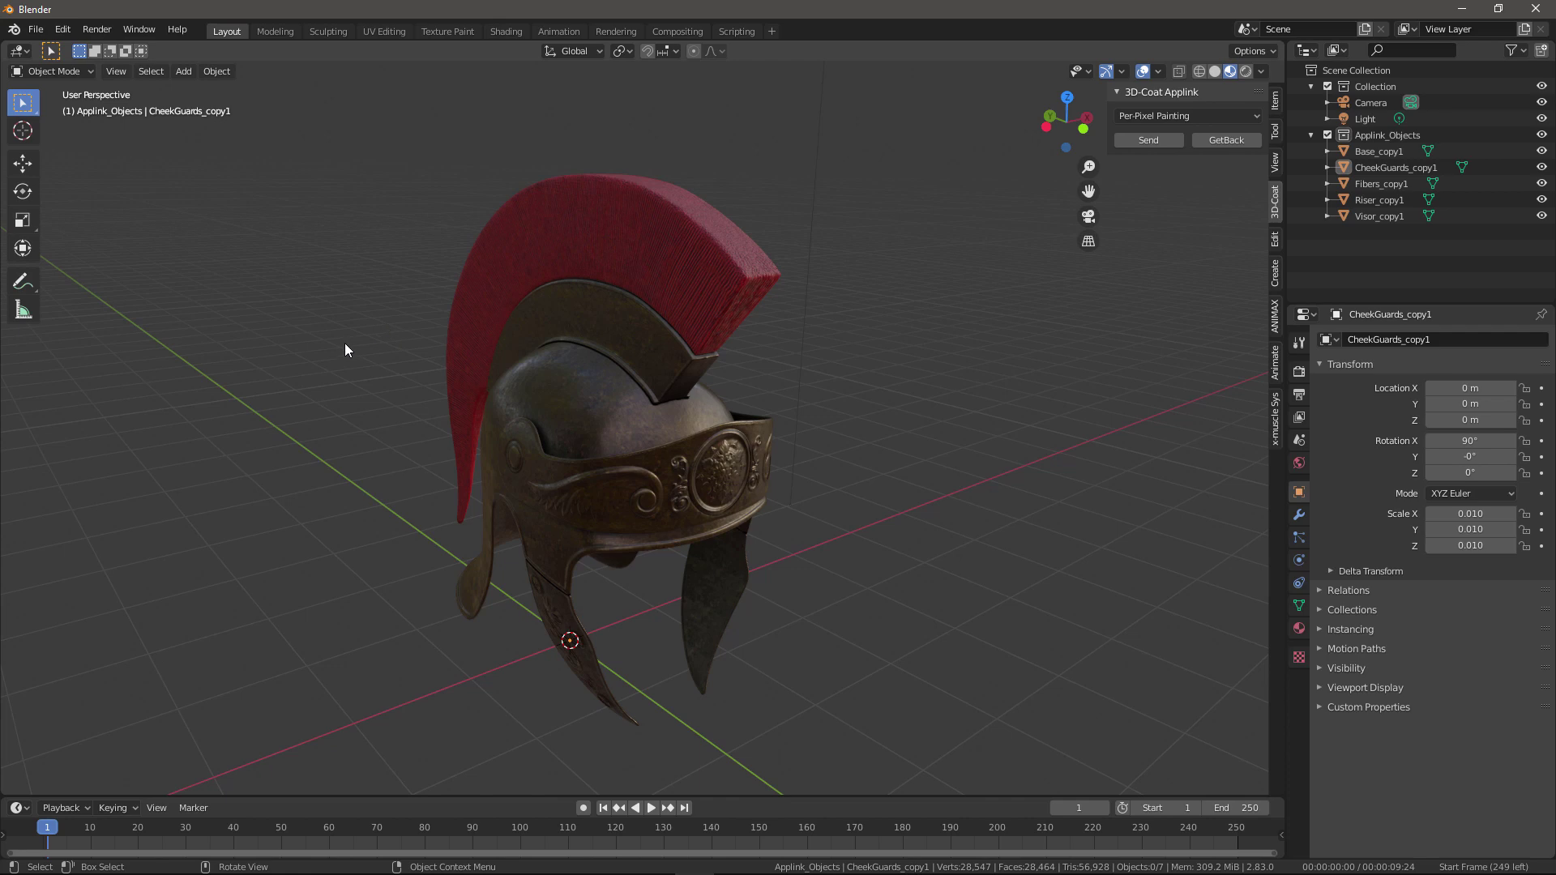
{"action": "key", "text": "z"}
{"action": "left_click", "coordinate": [346, 296]}
{"action": "mouse_move", "coordinate": [346, 296]}
{"action": "middle_mouse_down"}
{"action": "mouse_move", "coordinate": [352, 232]}
{"action": "mouse_move", "coordinate": [277, 327]}
{"action": "mouse_move", "coordinate": [319, 264]}
{"action": "mouse_move", "coordinate": [284, 394]}
{"action": "mouse_move", "coordinate": [308, 383]}
{"action": "mouse_move", "coordinate": [290, 370]}
{"action": "middle_mouse_up"}
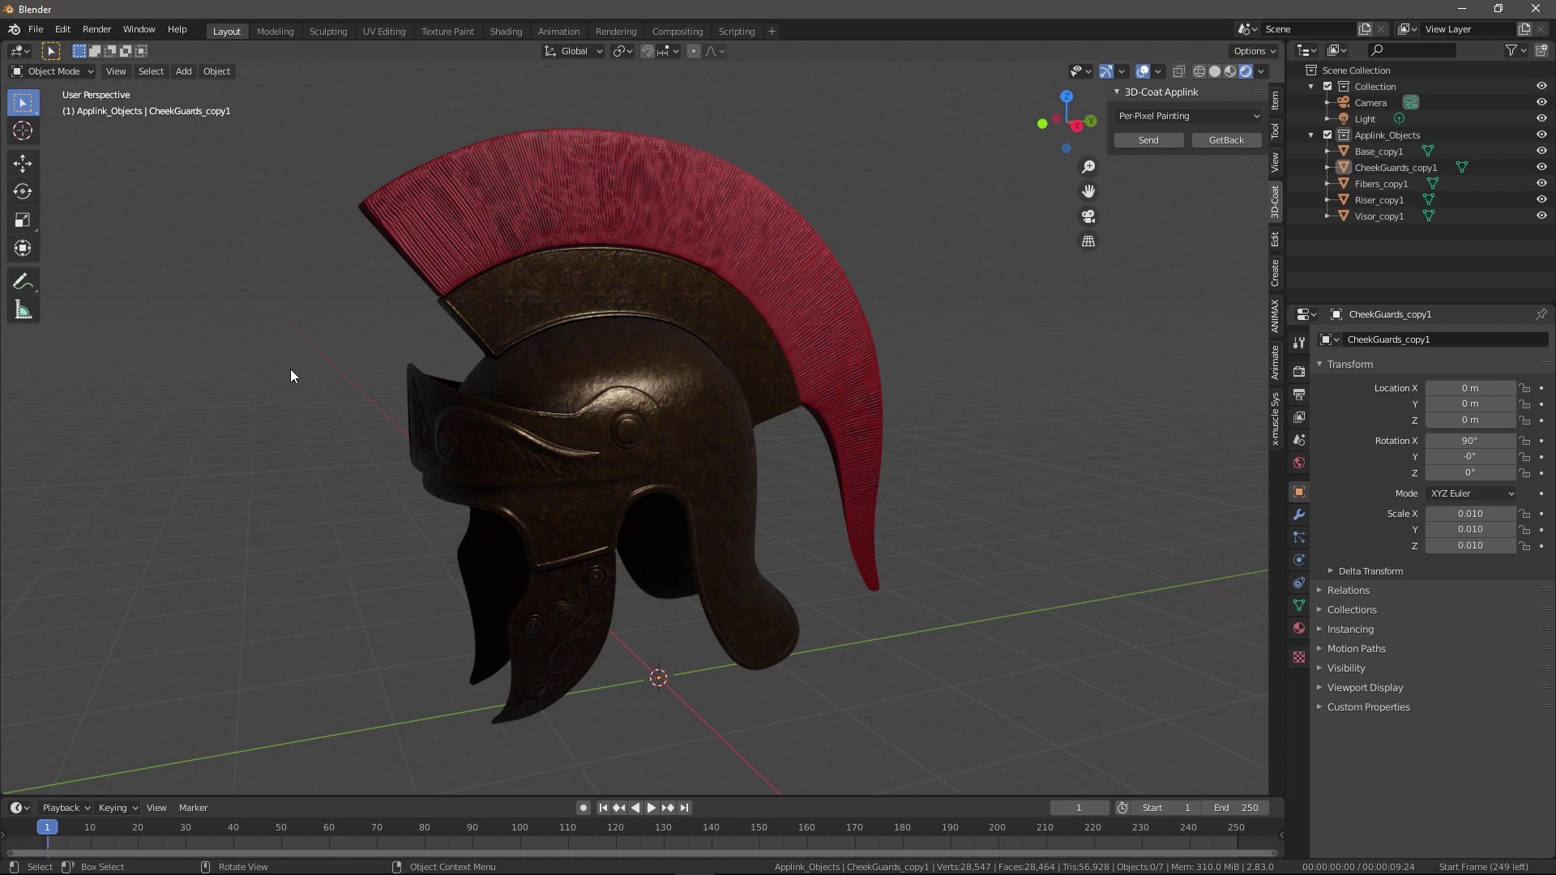